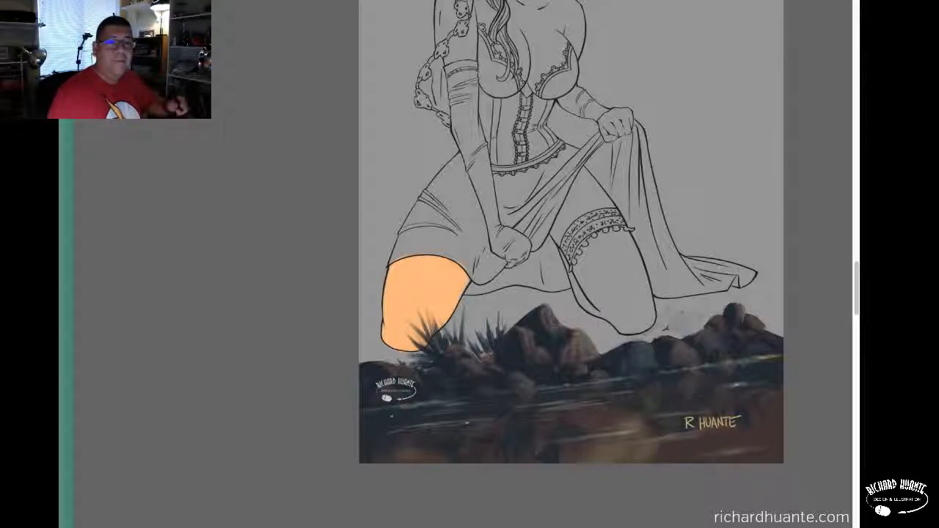
Reveal the hidden palettes and compare the Skin 2 layer with the finished green Skin layer by switching their visibility
key(Tab)
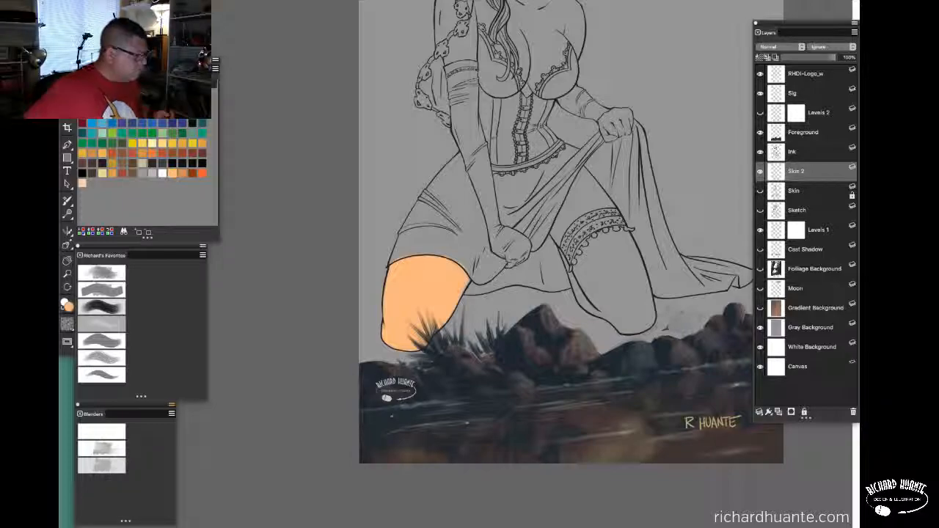
mouse_move(579, 256)
mouse_down()
mouse_move(560, 205)
mouse_move(520, 258)
mouse_move(547, 237)
mouse_move(547, 315)
mouse_move(534, 326)
mouse_up()
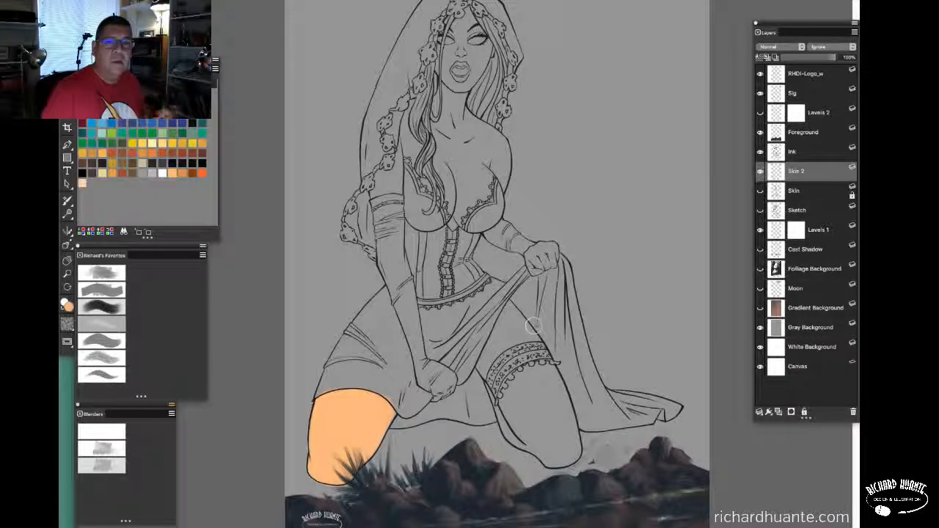
drag(556, 279, 552, 291)
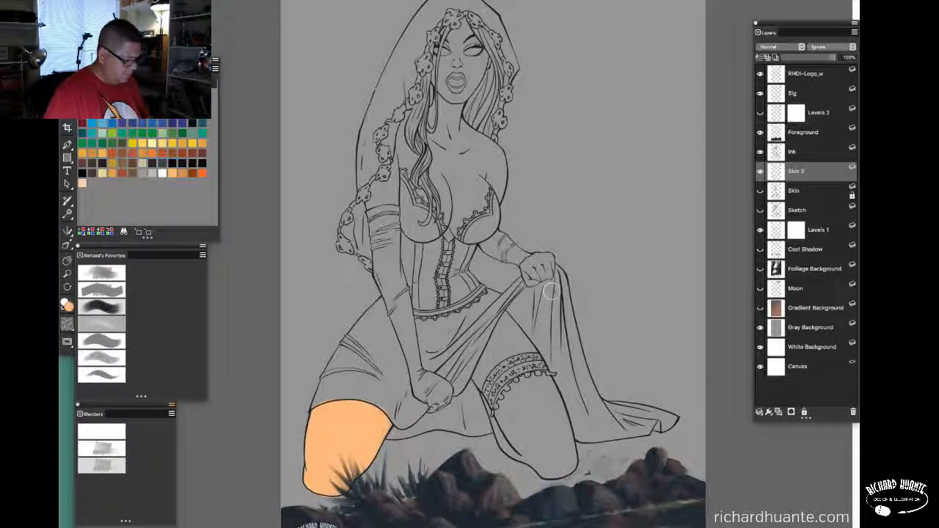
click(760, 171)
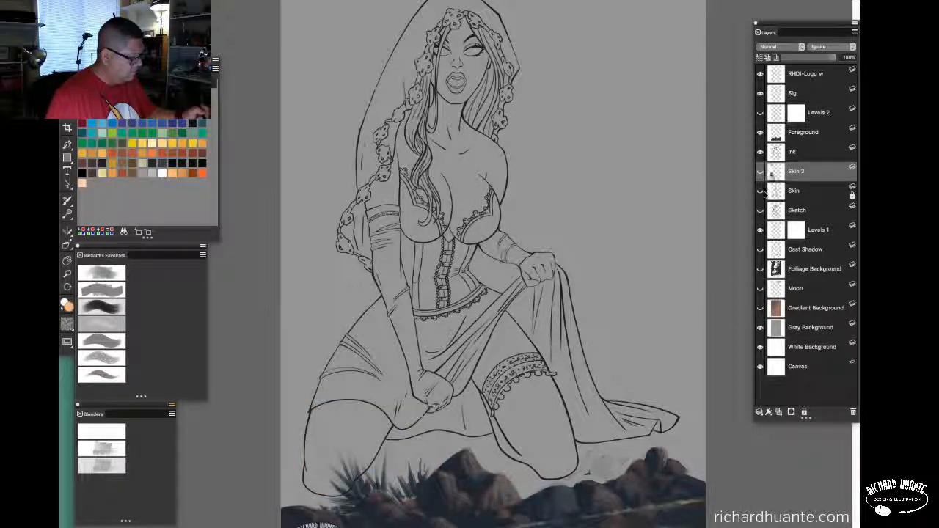
click(760, 191)
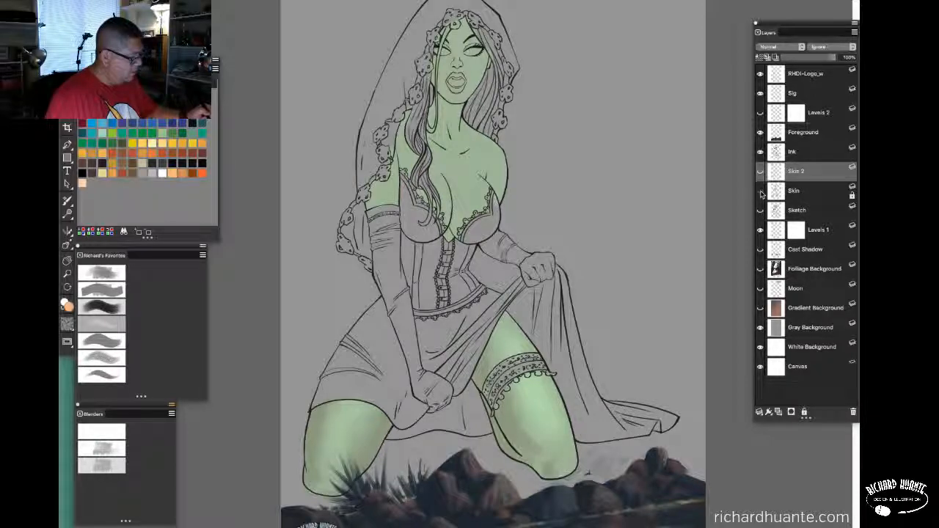
click(760, 192)
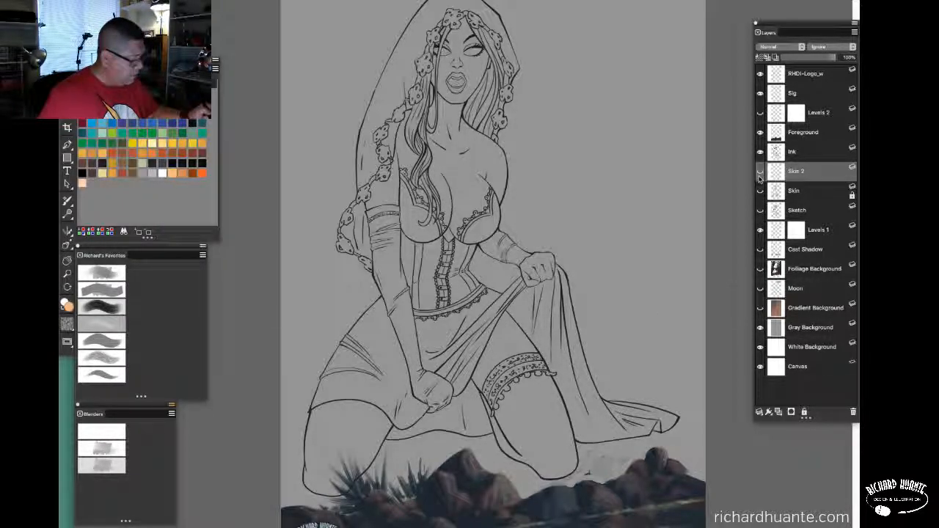
drag(571, 289, 580, 231)
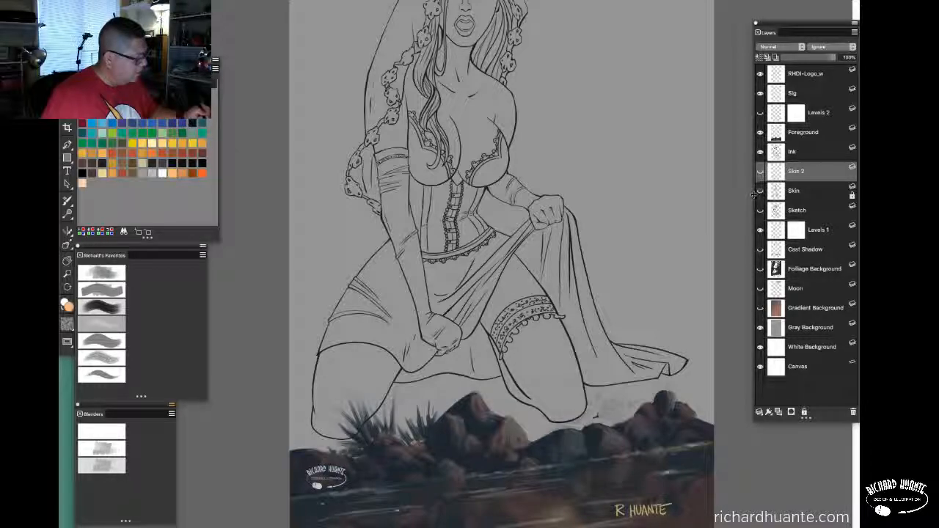
click(760, 171)
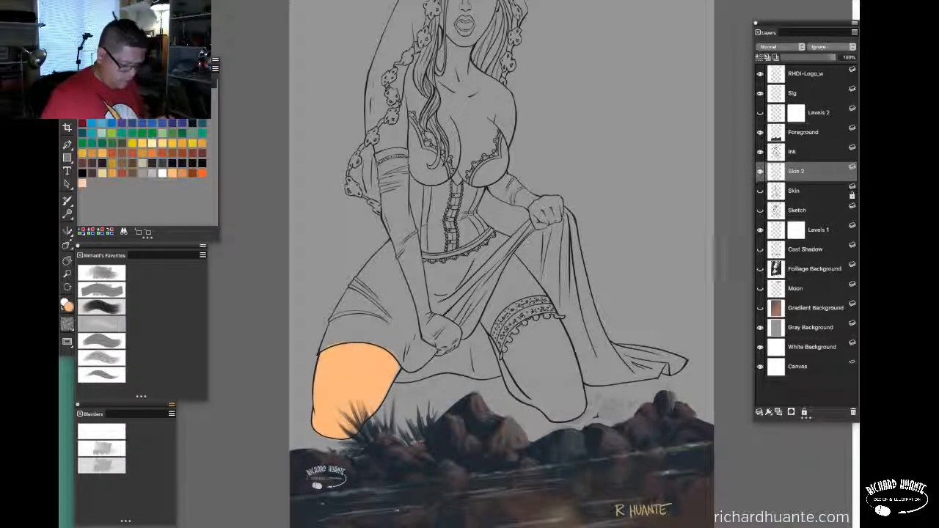
Paint the first darker orange shadow tones along the bare thigh on the Skin 2 layer and hide the Foreground layer
drag(482, 361, 512, 334)
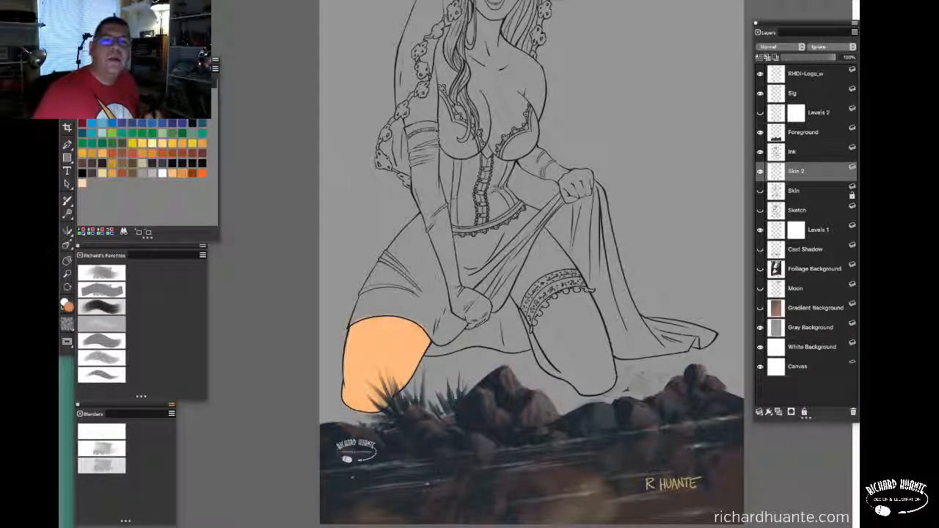
drag(565, 289, 592, 248)
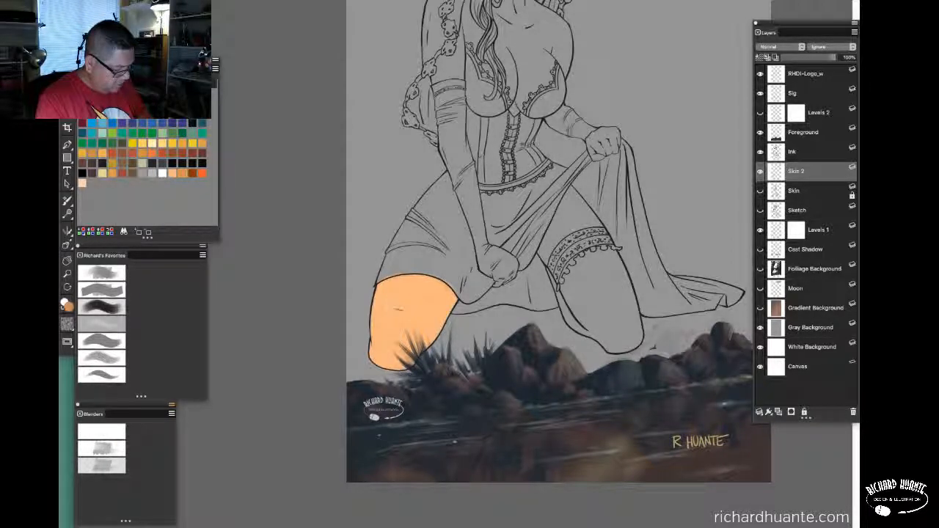
click(328, 2)
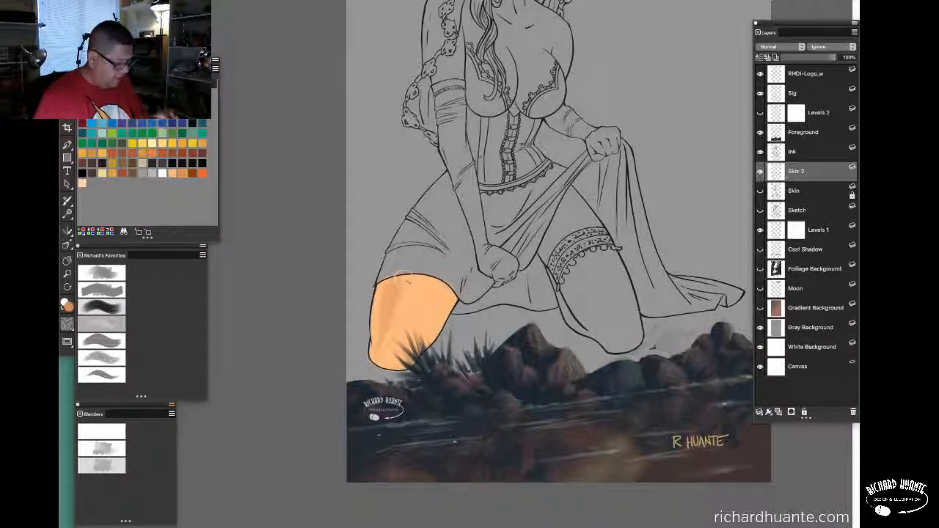
key(ctrl+z)
key(ctrl+shift+z)
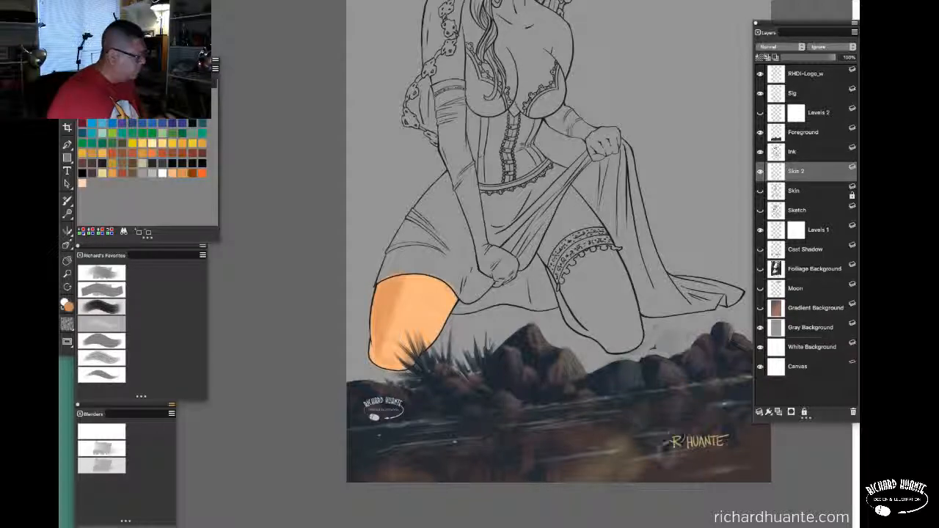
click(760, 132)
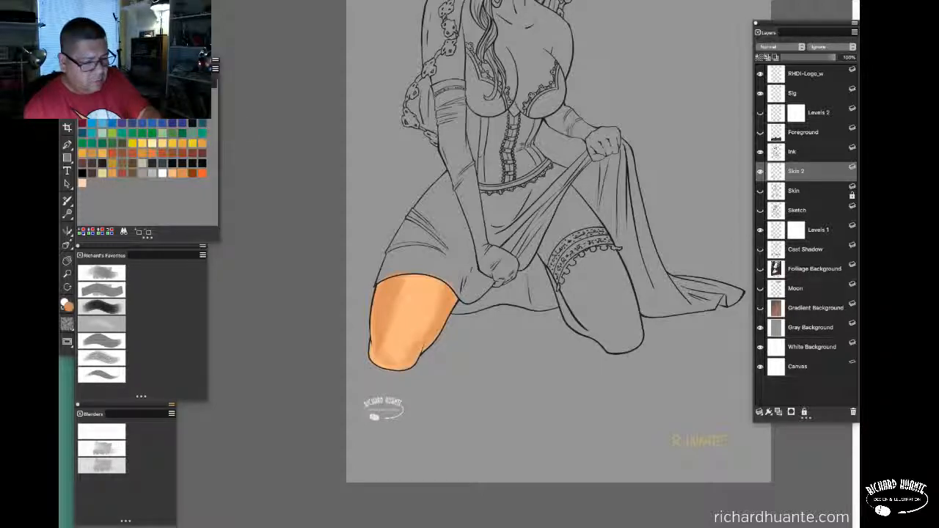
Mix a darker reddish brown and deepen the shadows along the thigh's outer edge and beneath the skirt hem
click(95, 69)
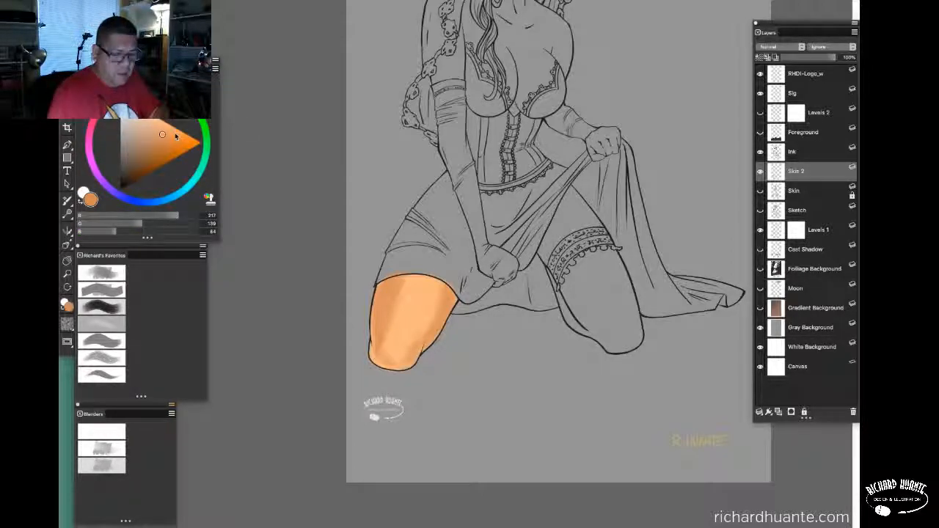
drag(176, 136, 155, 150)
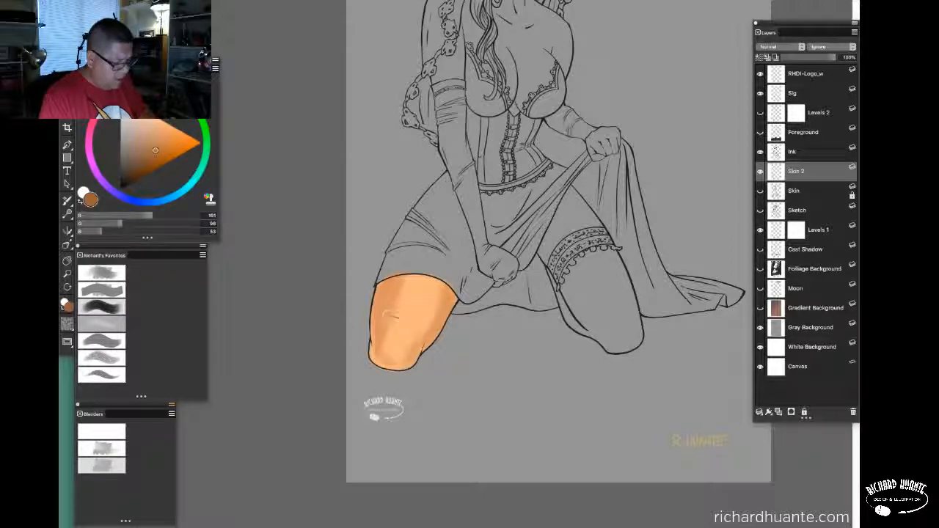
drag(122, 224, 117, 223)
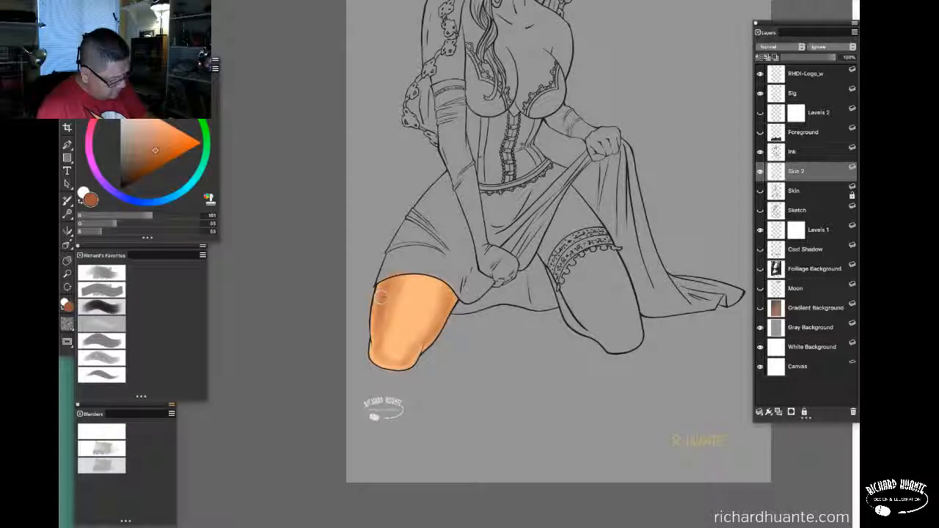
mouse_move(381, 298)
mouse_down()
mouse_move(383, 313)
mouse_move(397, 285)
mouse_up()
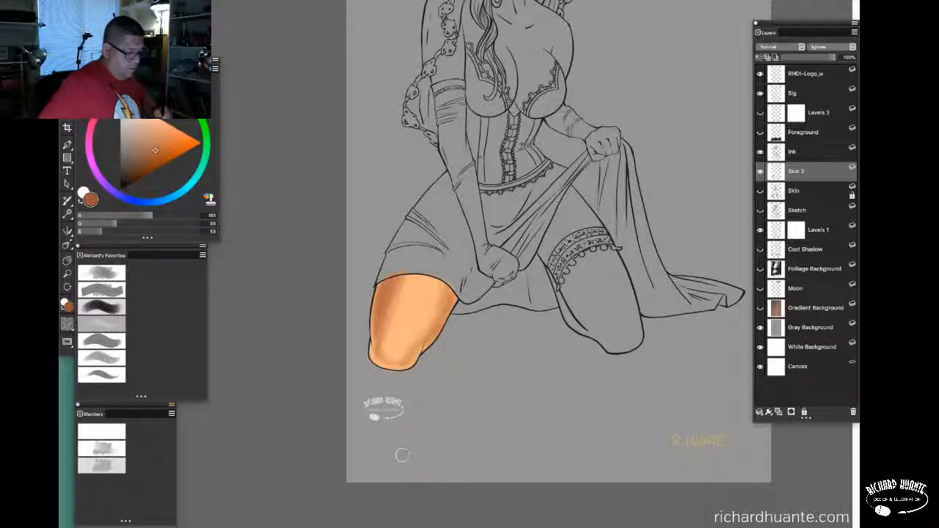
Blend the brown shadows into the base skin tone across the thigh and knee with the blender brushes
drag(562, 363, 492, 343)
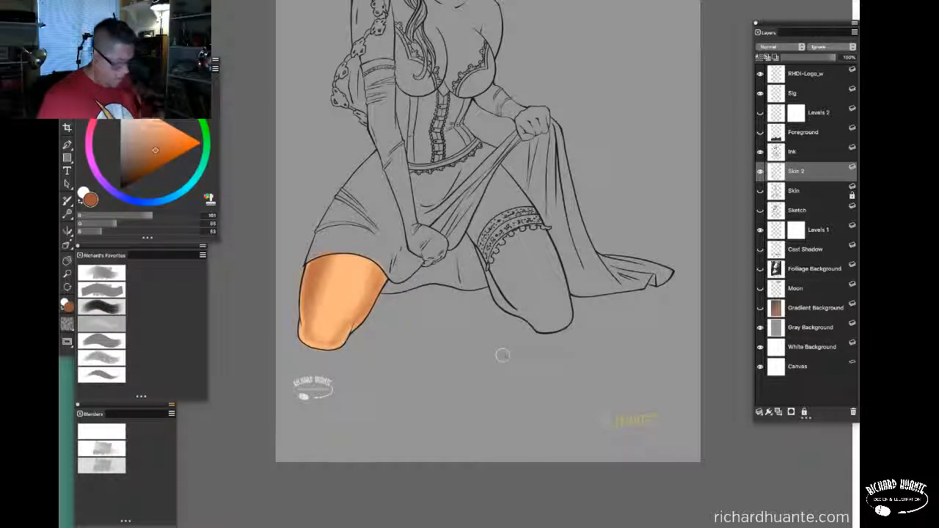
drag(440, 329, 451, 327)
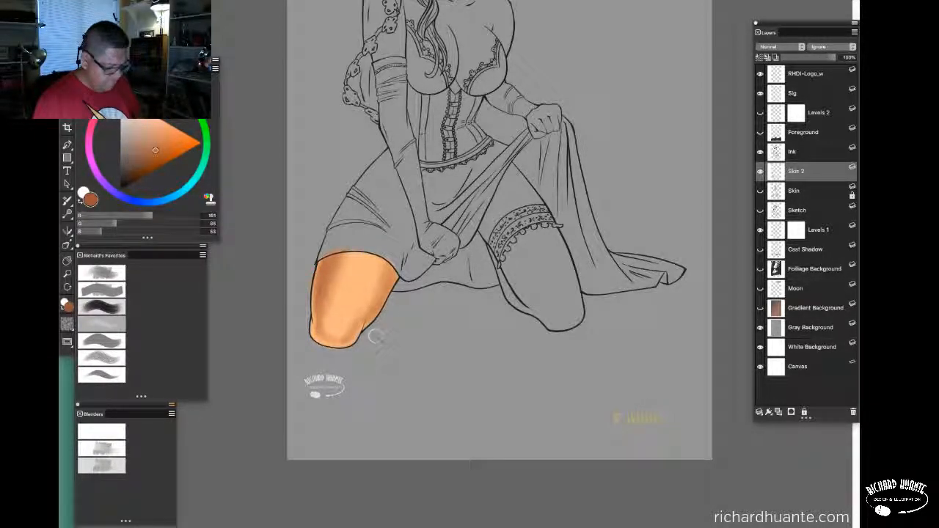
click(109, 463)
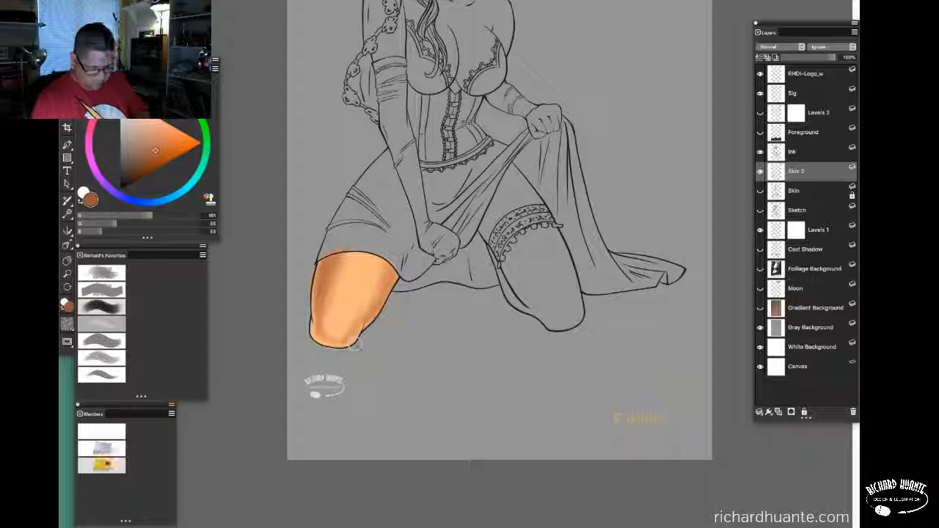
click(108, 456)
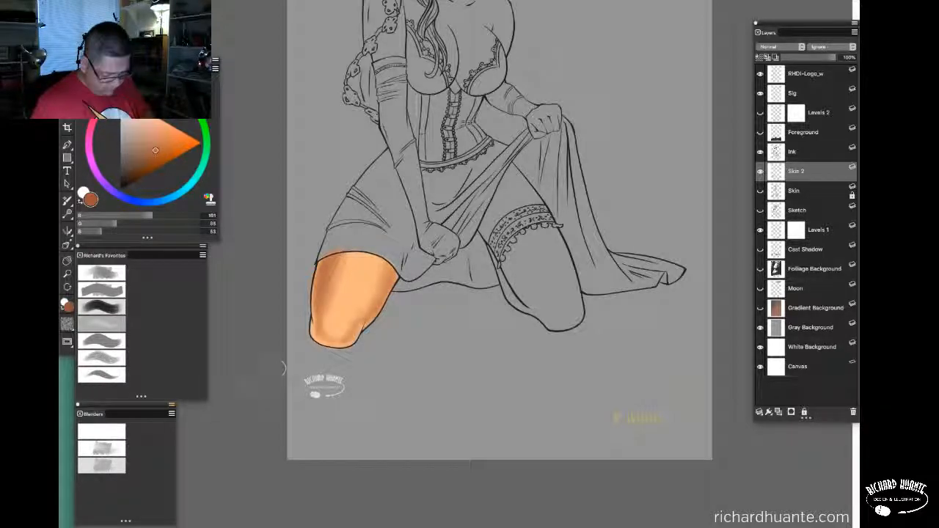
click(118, 449)
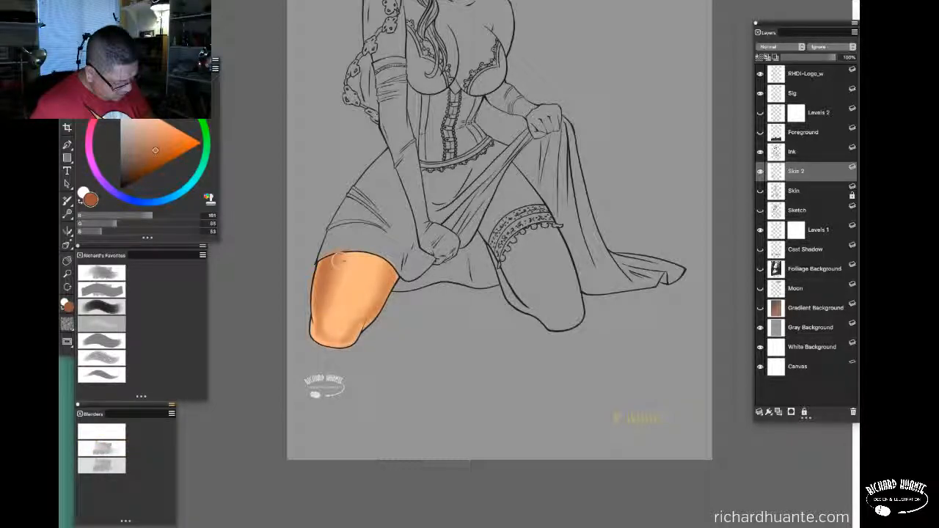
mouse_move(331, 304)
mouse_down()
mouse_move(322, 326)
mouse_move(324, 313)
mouse_move(367, 317)
mouse_move(380, 300)
mouse_move(359, 311)
mouse_up()
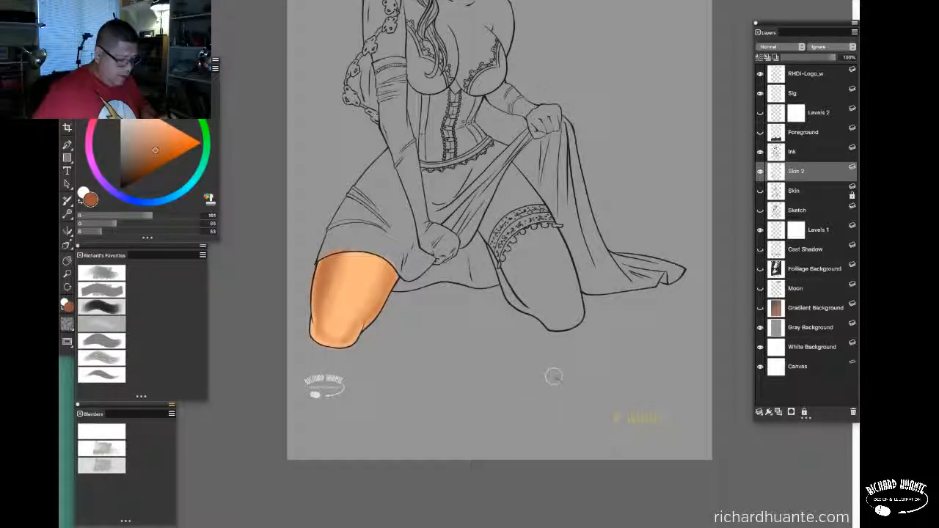
Pick the light peach swatch and paint soft highlights down the middle of the thigh and on the knee
drag(553, 376, 564, 375)
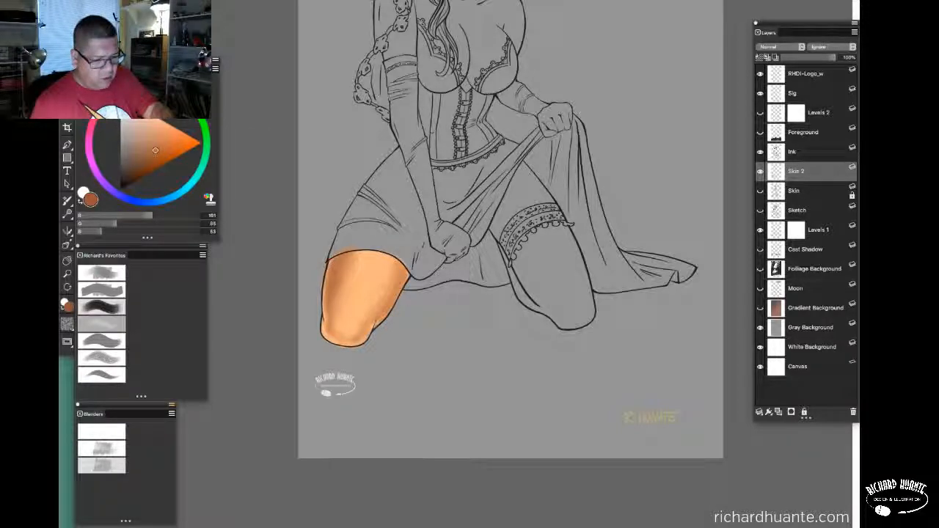
click(130, 69)
click(83, 184)
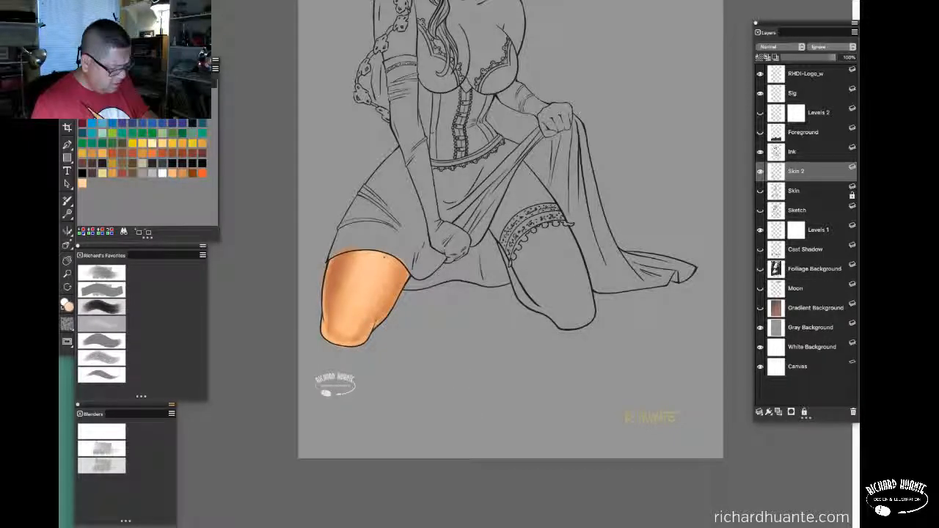
mouse_move(340, 334)
mouse_down()
mouse_move(359, 339)
mouse_move(341, 334)
mouse_up()
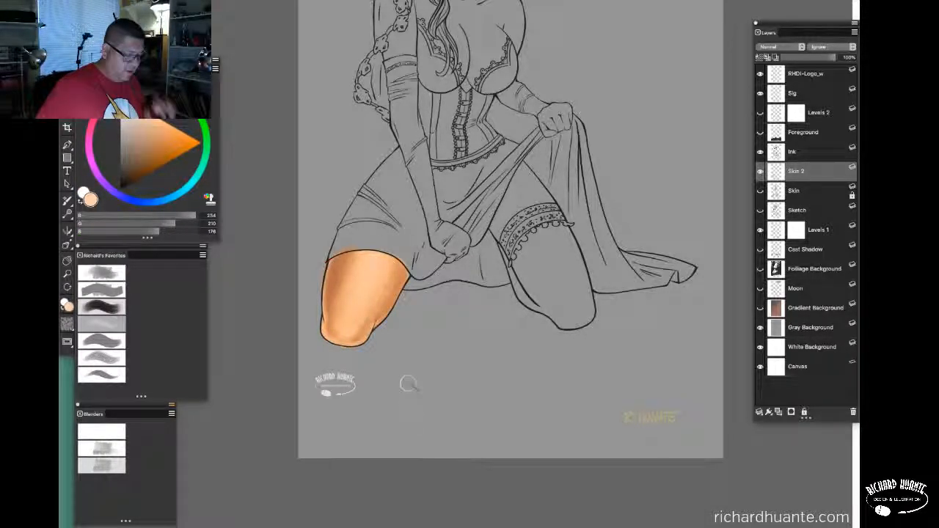
Set a paler peach colour of RGB 254, 227, 208 and brighten the highlight on the upper thigh
scroll(533, 258, up, 1)
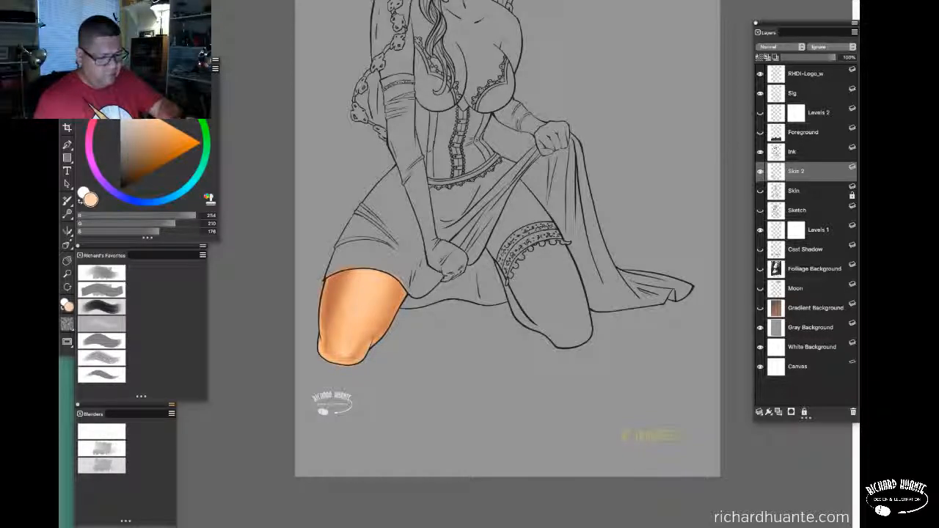
click(137, 110)
click(133, 109)
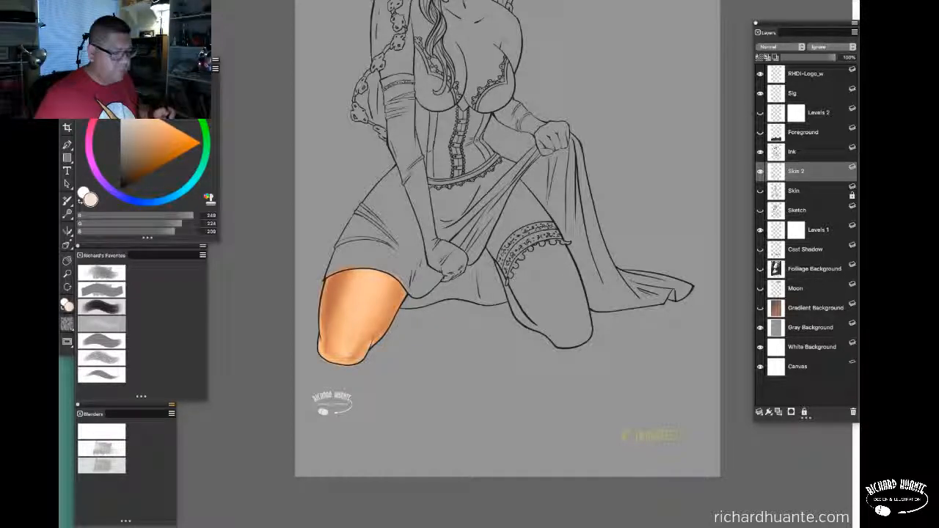
click(135, 107)
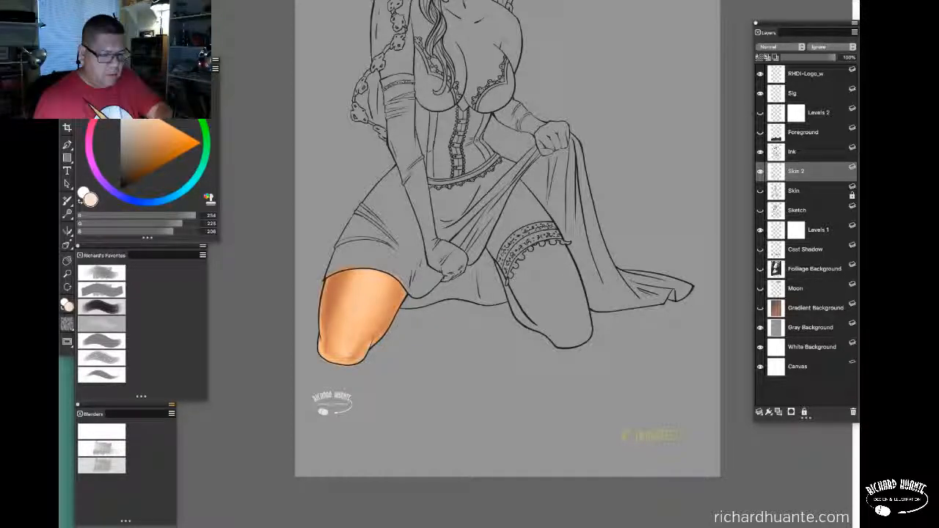
click(135, 105)
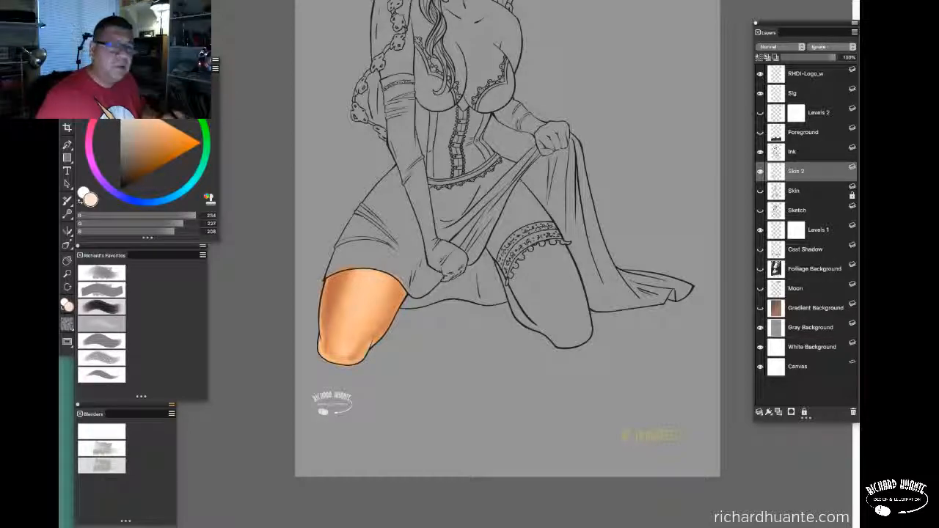
click(235, 2)
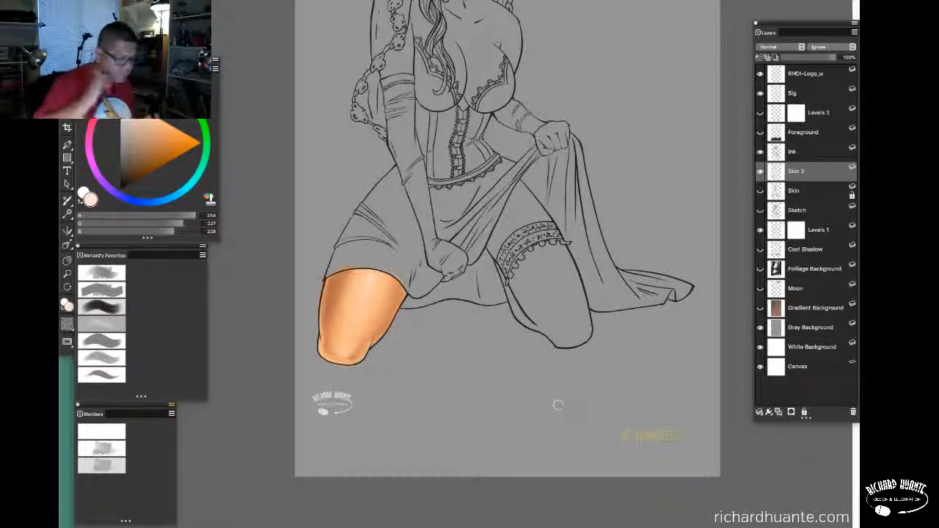
Sample the brown shadow tone on the thigh, darken it, and deepen the shadow along the inner edge just below the skirt hem
key(super+plus)
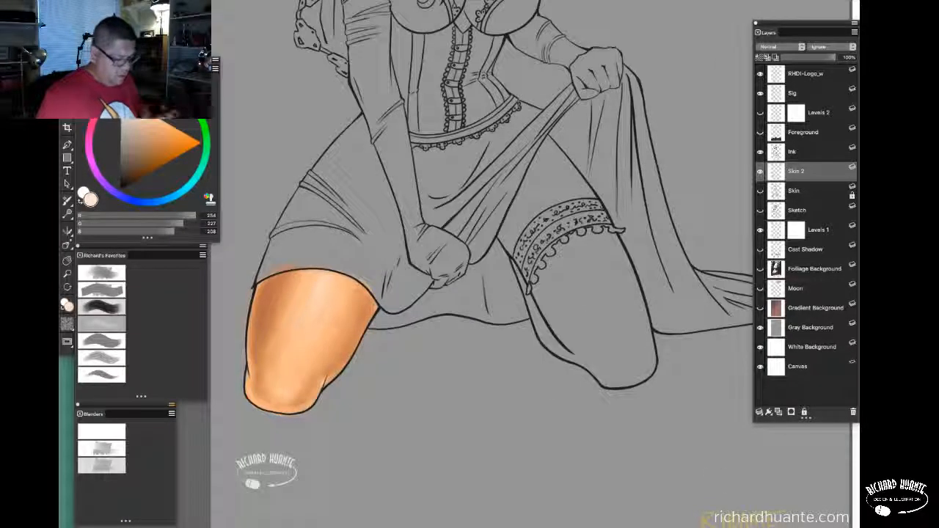
drag(483, 330, 521, 315)
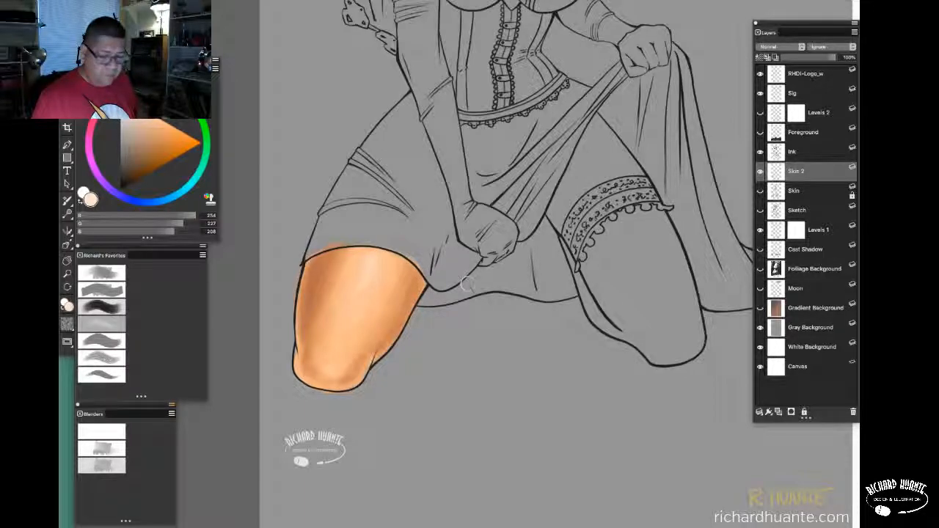
alt+click(314, 264)
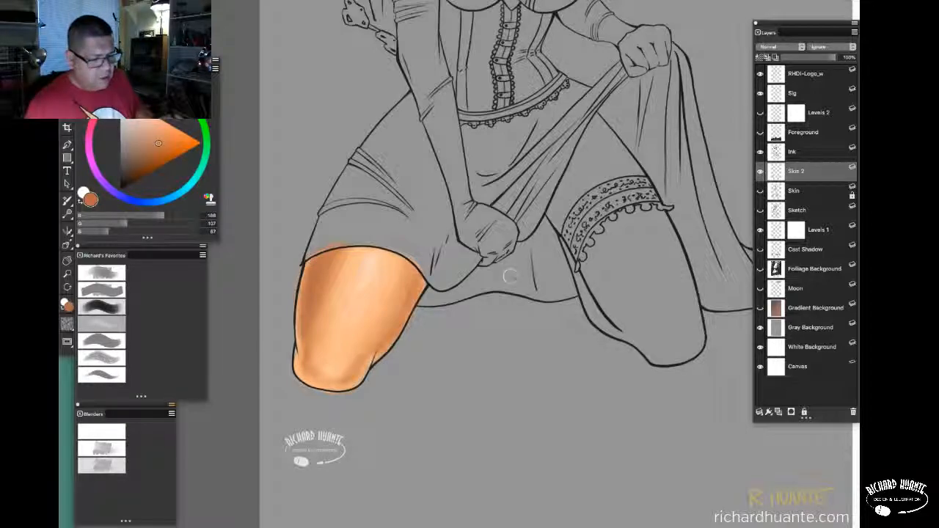
click(155, 158)
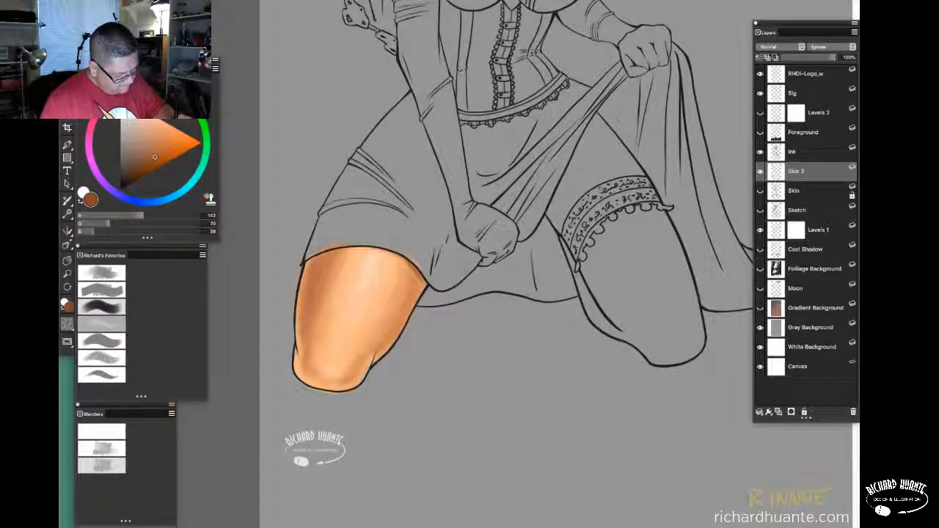
mouse_move(418, 277)
mouse_down()
mouse_move(412, 267)
mouse_move(423, 287)
mouse_up()
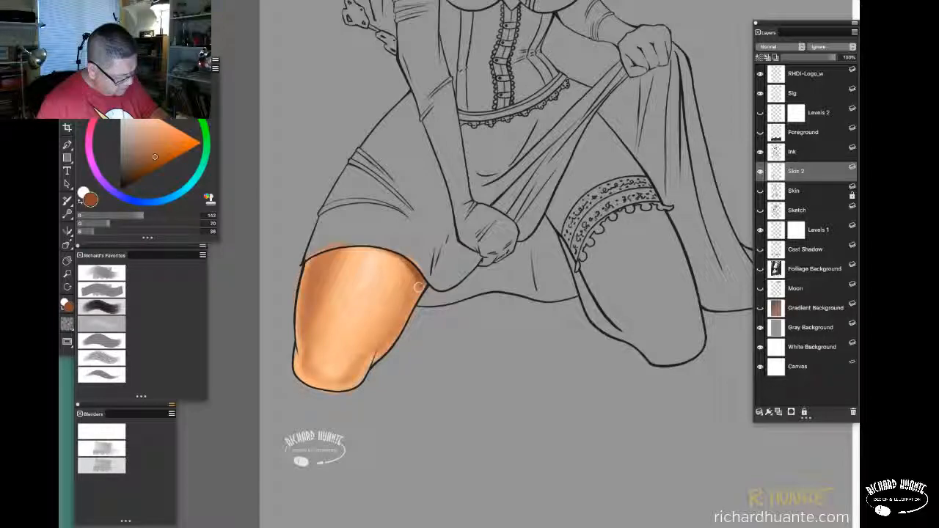
drag(421, 285, 420, 297)
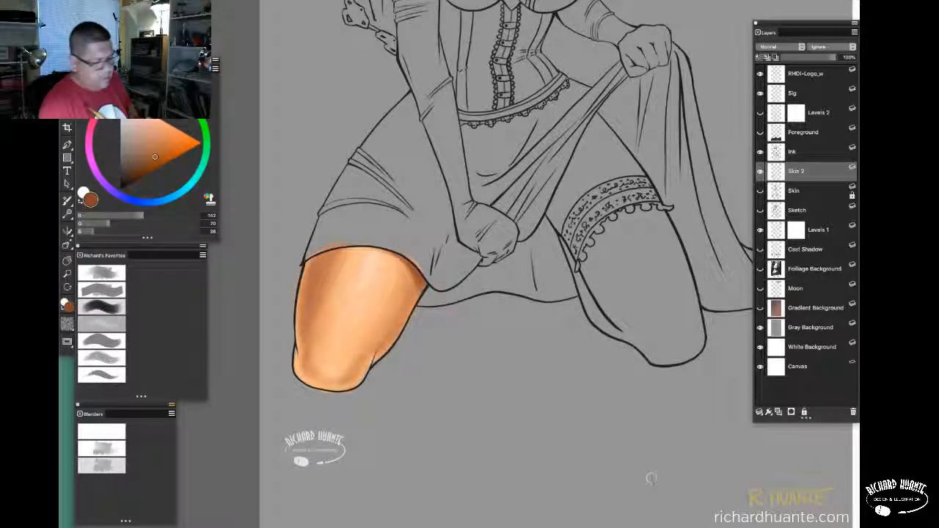
alt+click(408, 253)
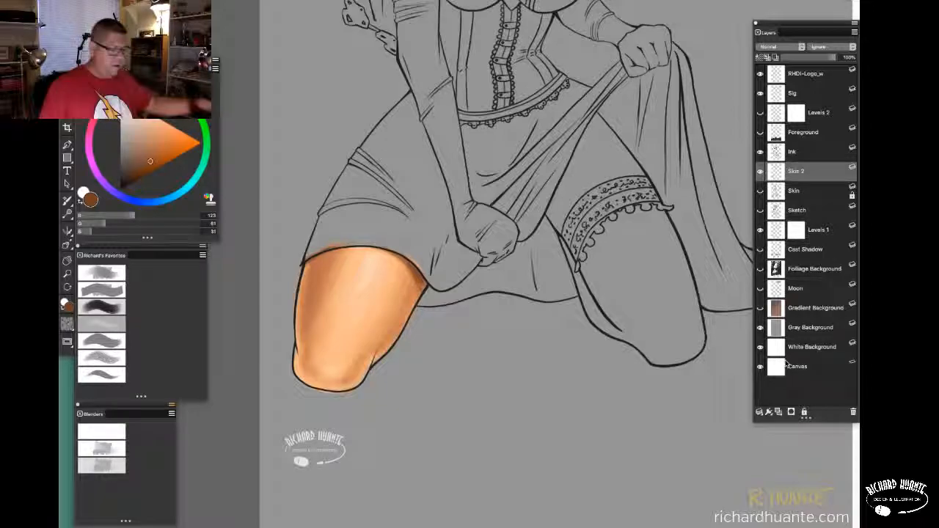
Check the shaded thigh against the Foreground and Foliage Background layers, showing and hiding each in turn
key(super+minus)
drag(568, 332, 572, 306)
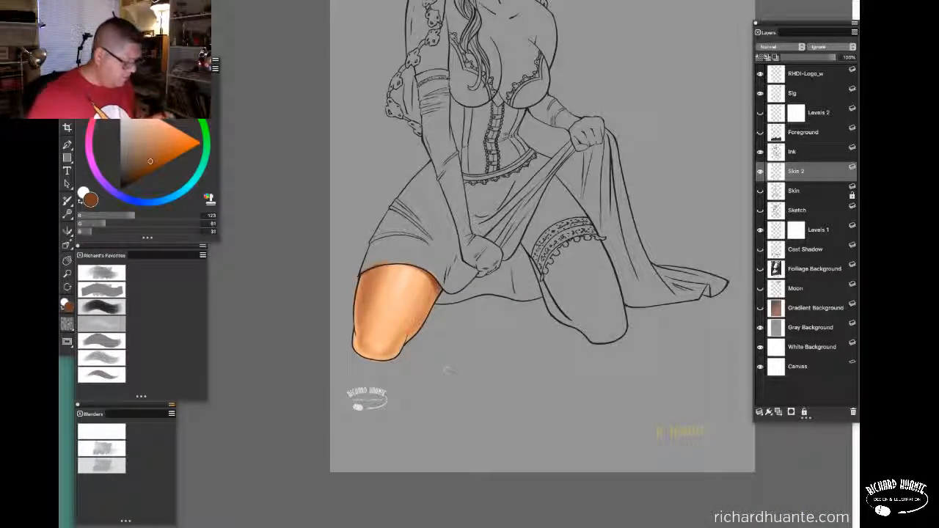
drag(554, 288, 560, 284)
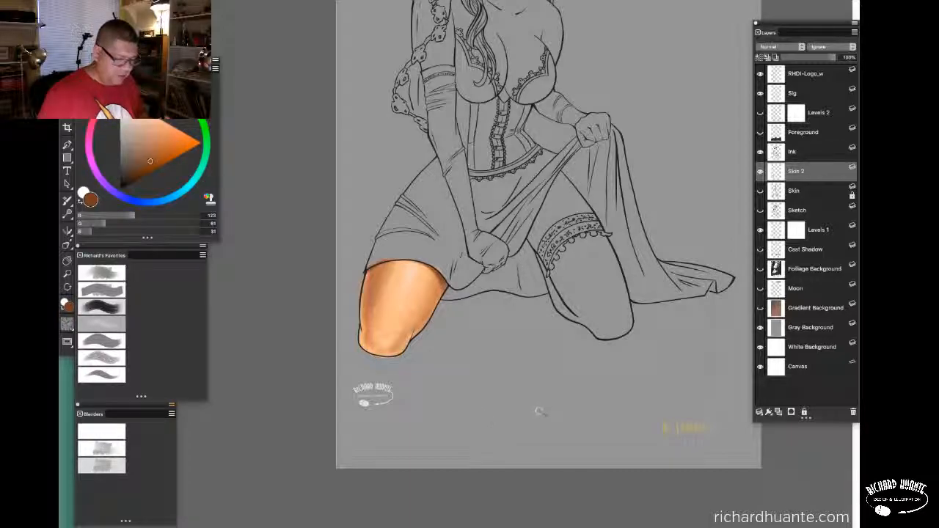
drag(495, 321, 502, 328)
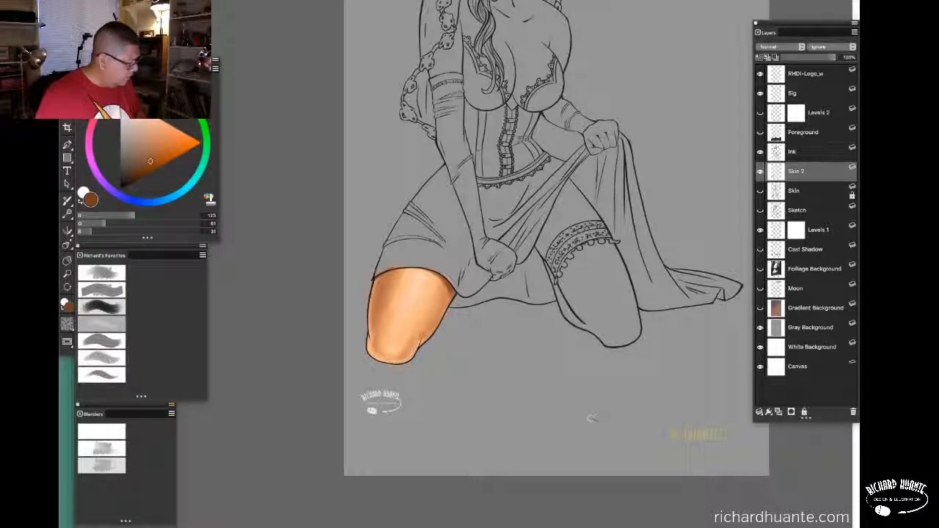
click(760, 132)
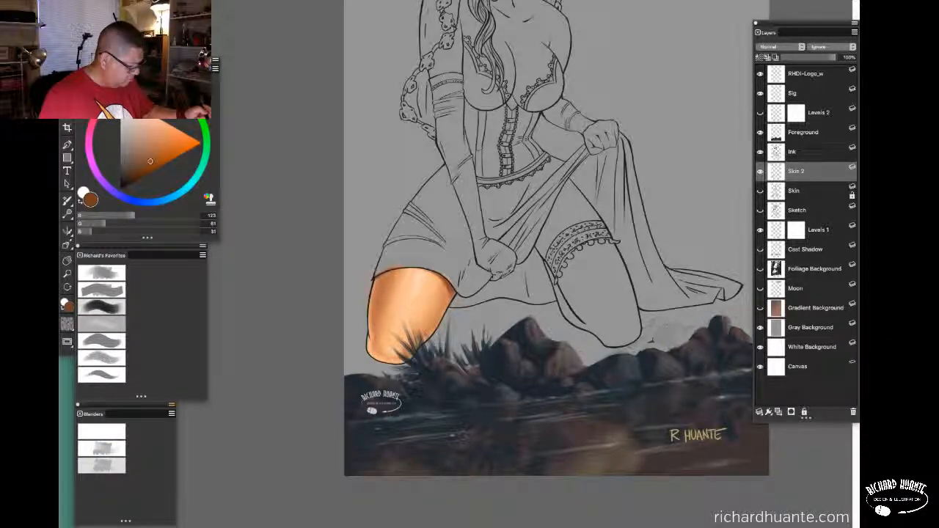
click(761, 132)
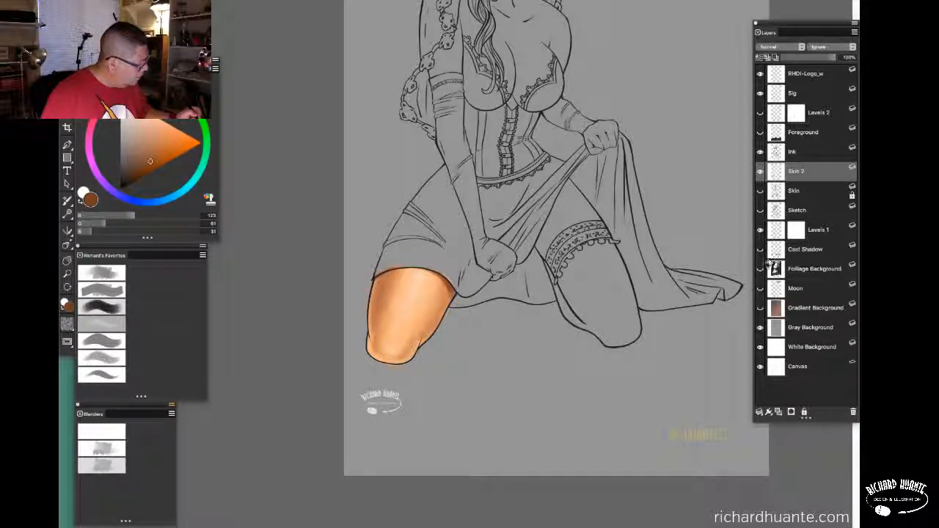
click(760, 270)
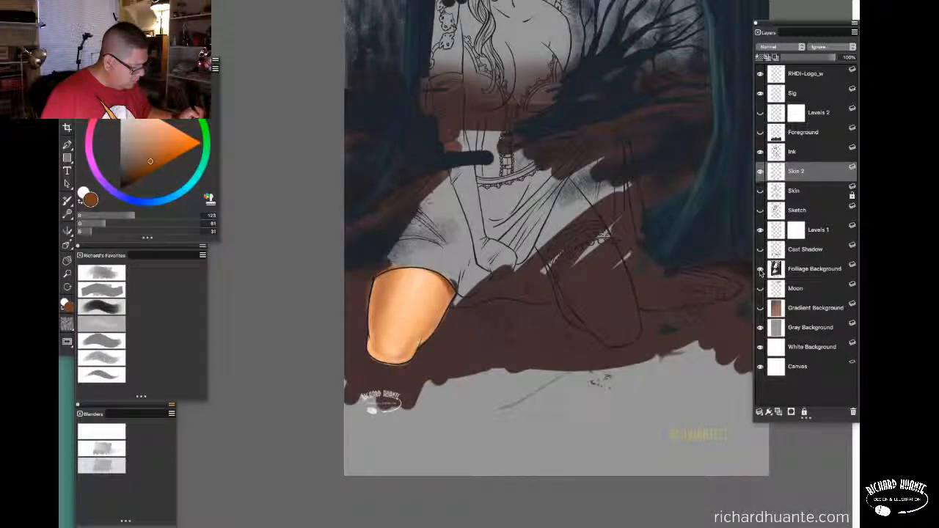
click(760, 270)
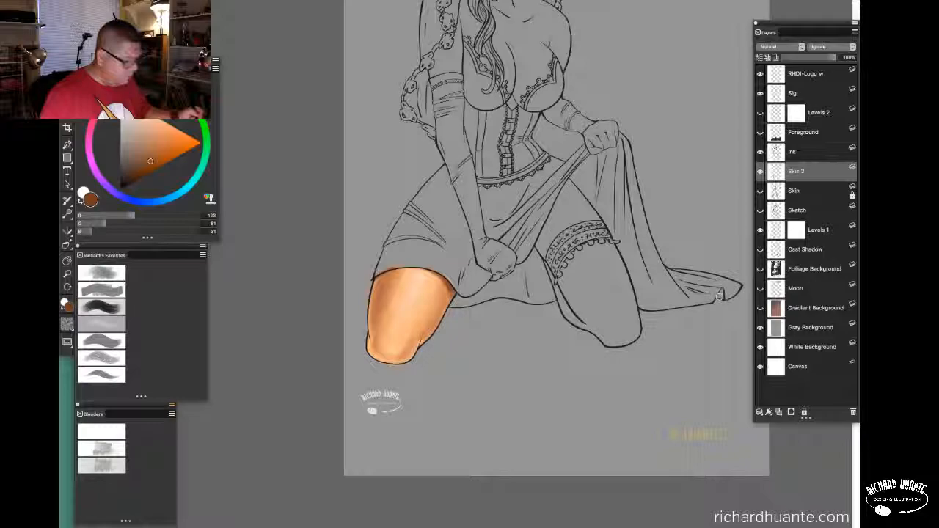
drag(475, 334, 493, 326)
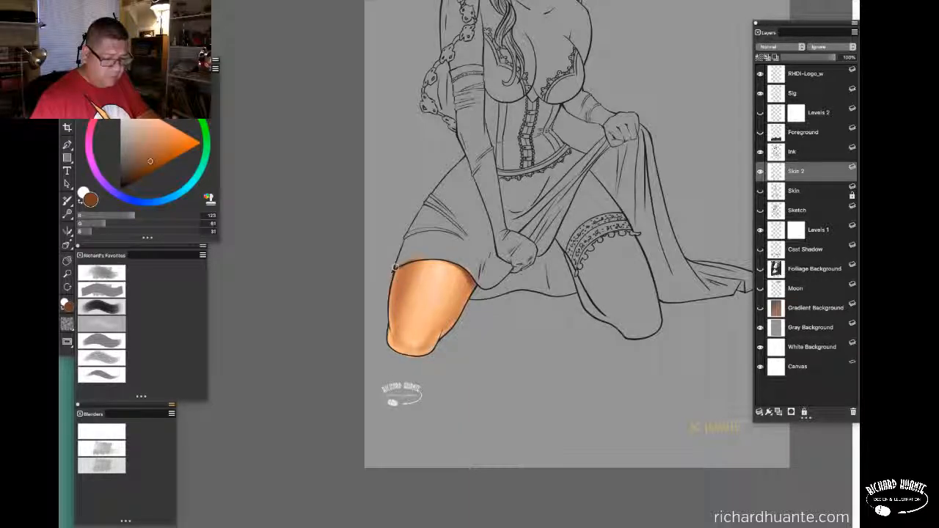
Shift the paint colour from brown to a light yellowish orange of RGB 248, 162, 80
drag(155, 161, 176, 147)
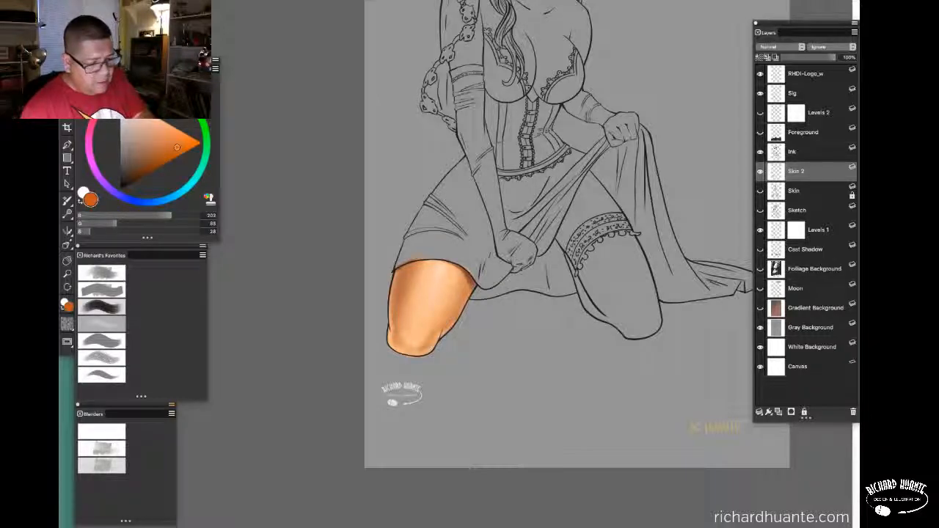
drag(138, 85, 148, 83)
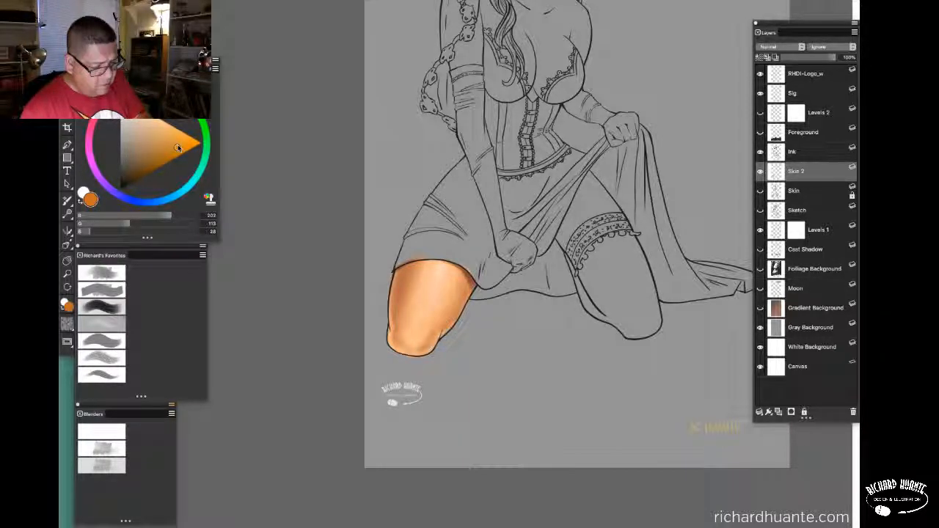
drag(178, 148, 179, 141)
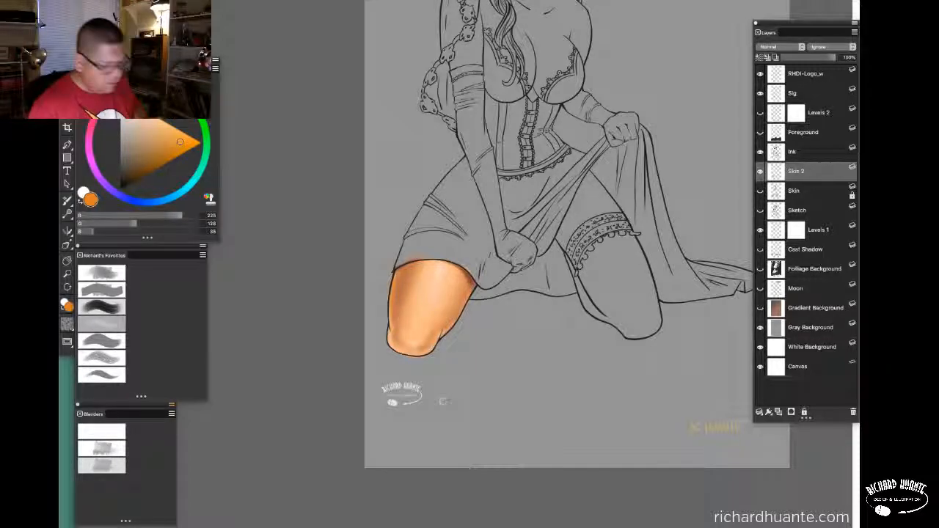
click(177, 135)
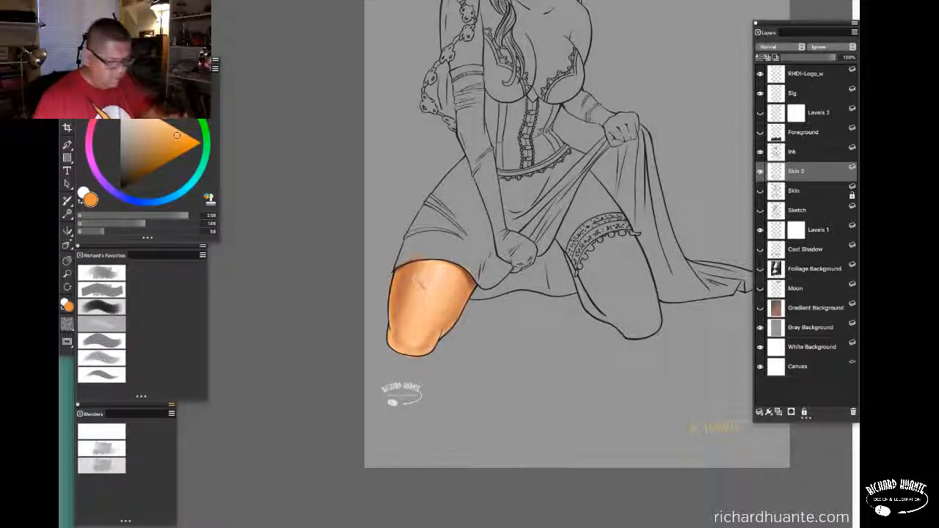
click(174, 135)
click(173, 130)
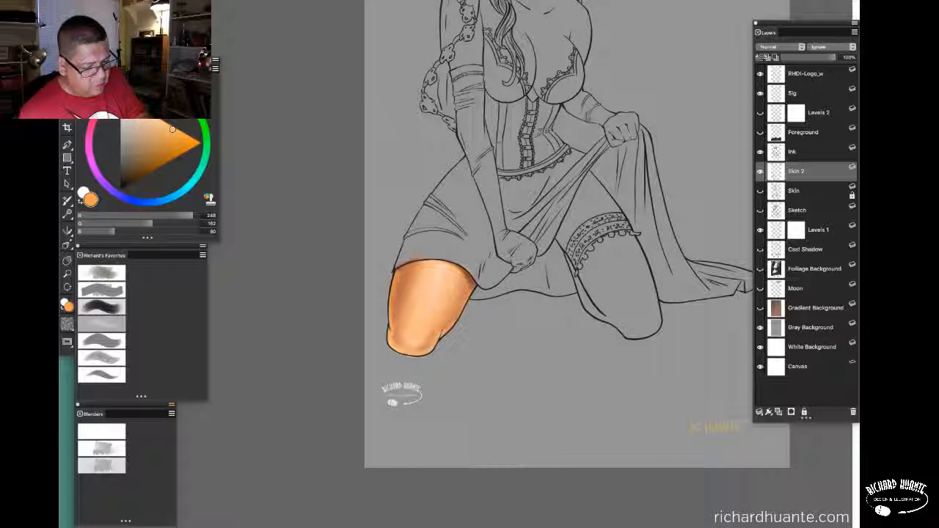
Change the paint colour's hue to violet and soften it to a pale, muted lavender
click(94, 170)
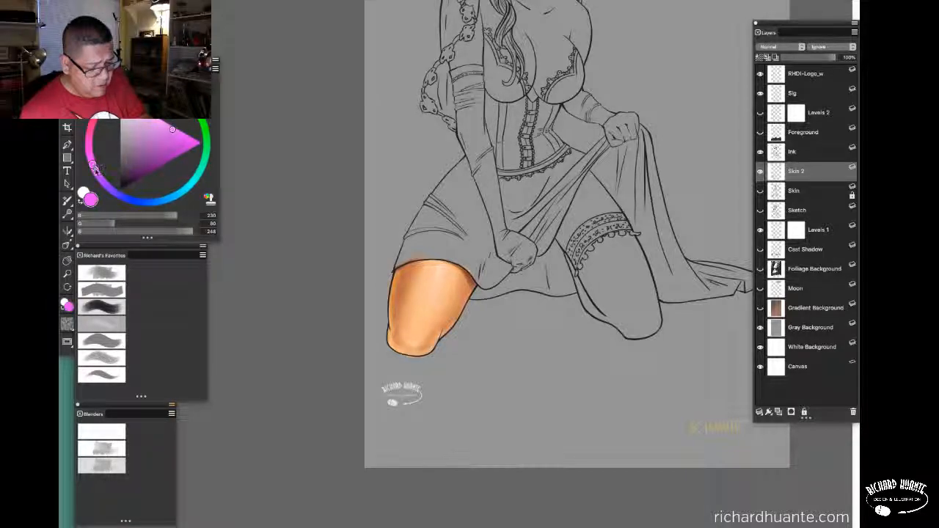
drag(93, 170, 92, 164)
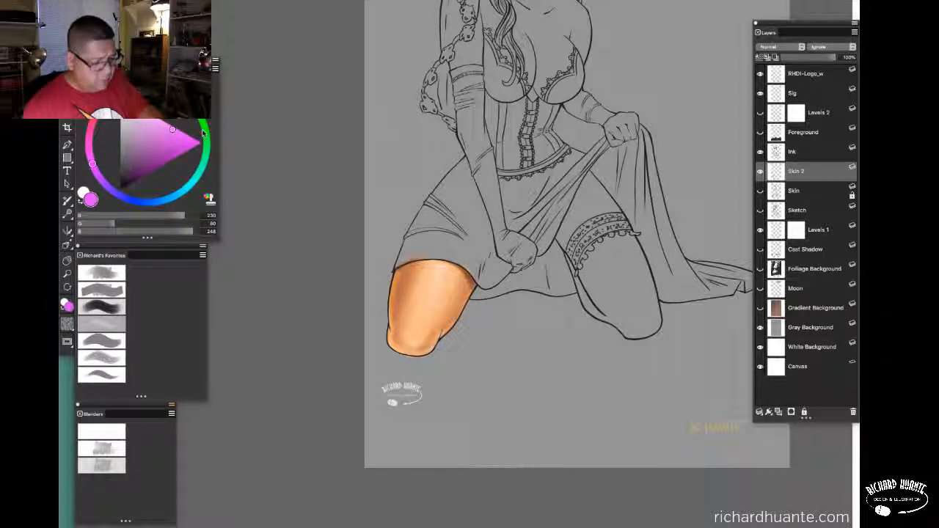
click(149, 134)
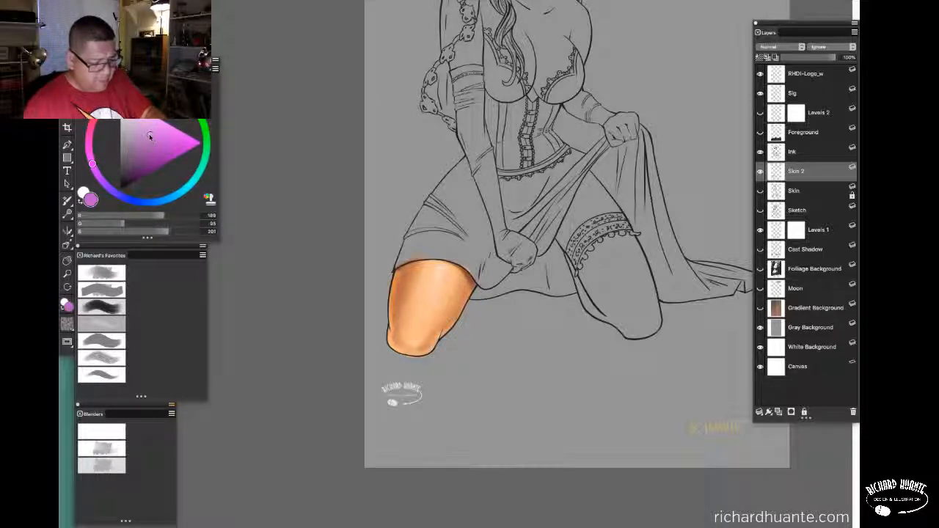
drag(149, 135, 147, 130)
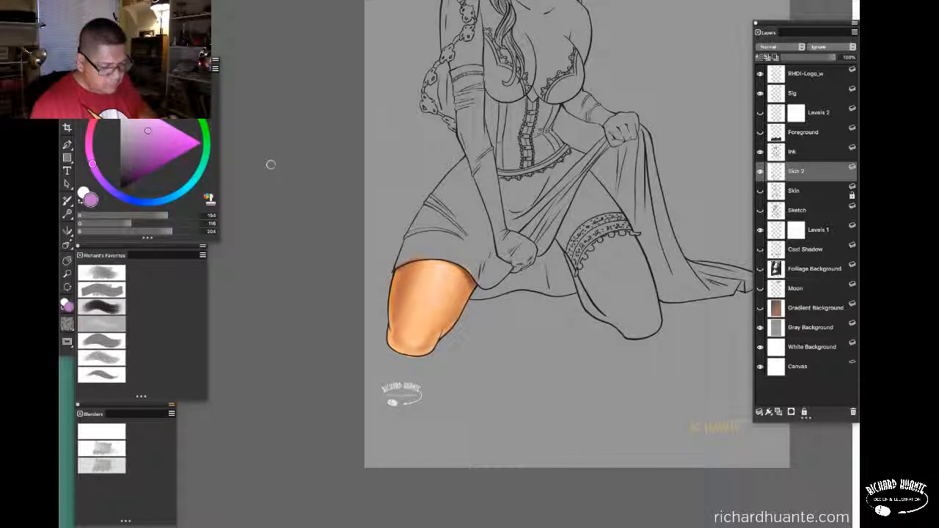
click(143, 126)
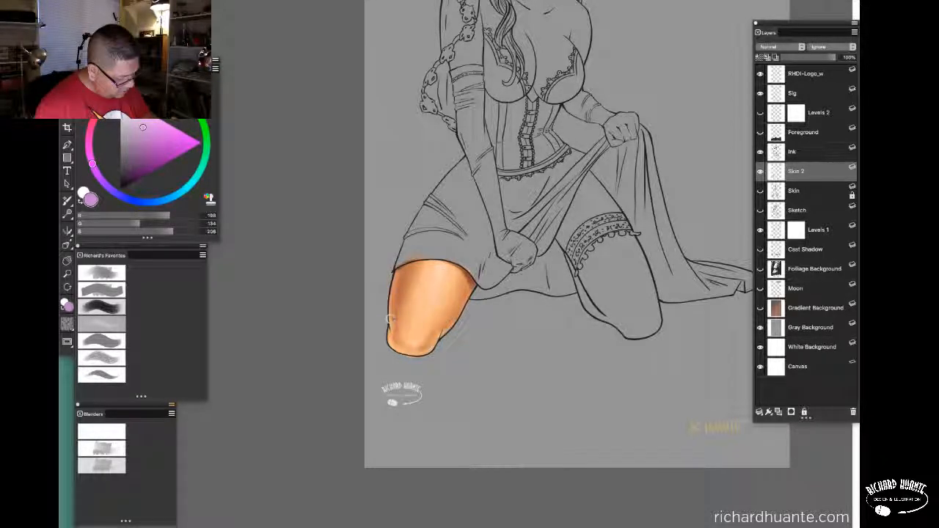
Paint lavender reflected light along the thigh's outer edge, and mix a dark brown sampled from the shadow below the hem
mouse_move(390, 319)
mouse_down()
mouse_move(404, 266)
mouse_move(390, 329)
mouse_up()
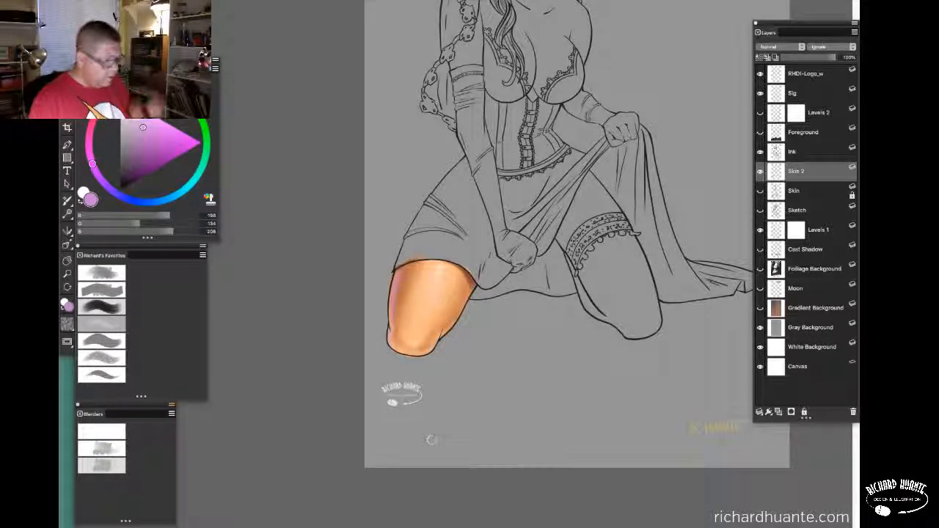
drag(402, 276, 400, 266)
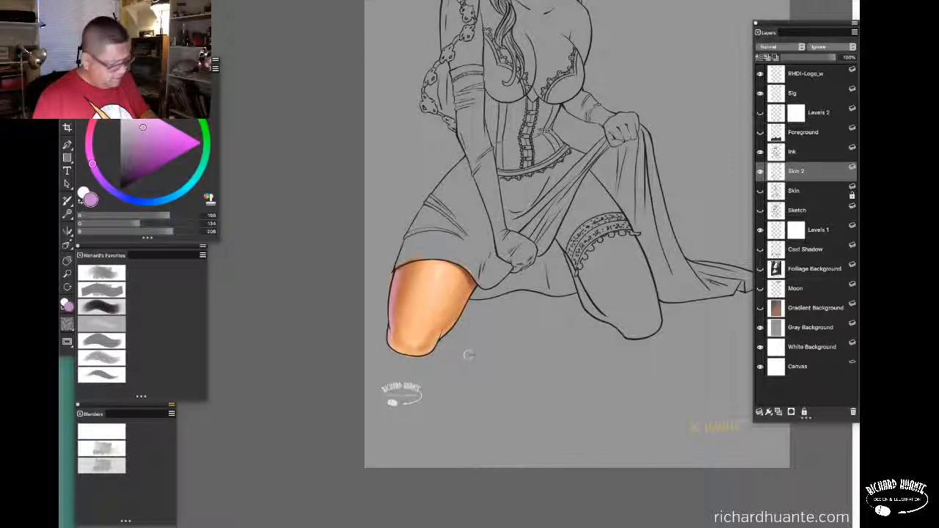
alt+click(408, 273)
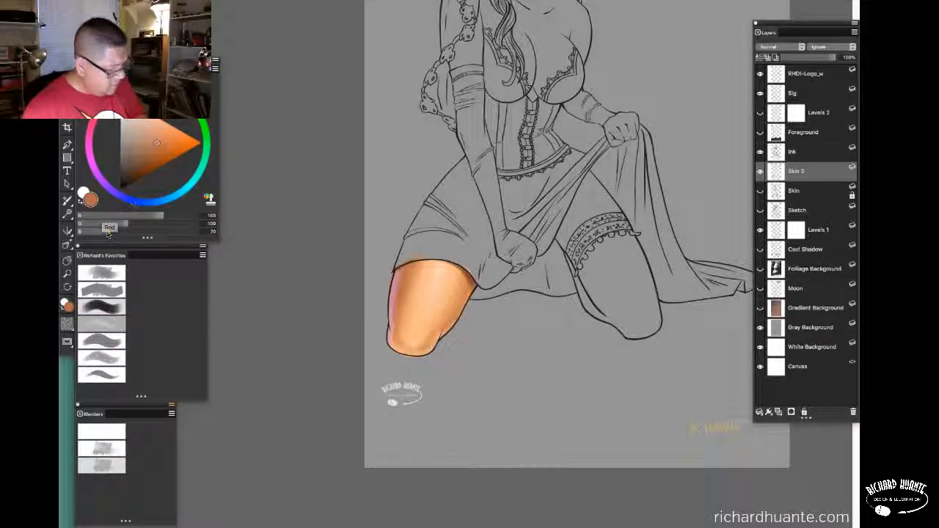
drag(156, 144, 153, 162)
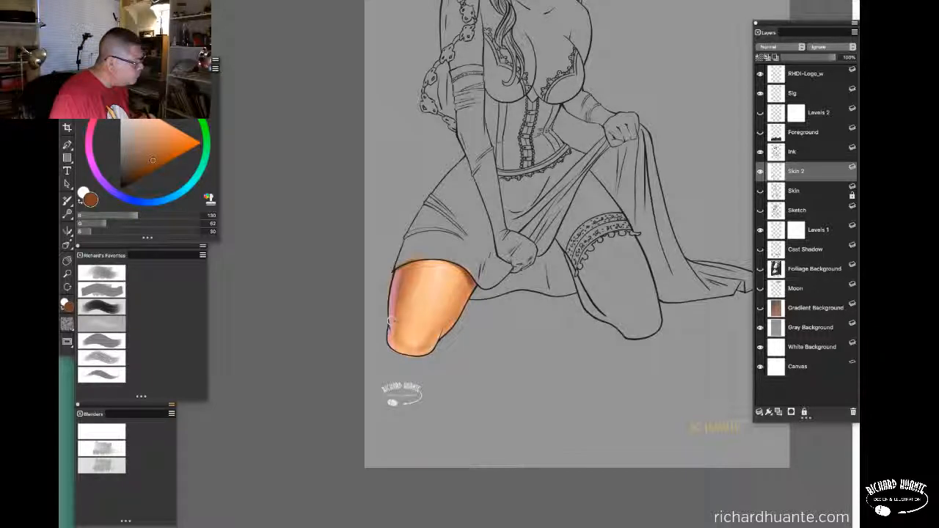
Compare the thigh's colours against the Gradient, Foliage and Gray Background layers, ending with only the gray backdrop shown behind the figure
click(760, 308)
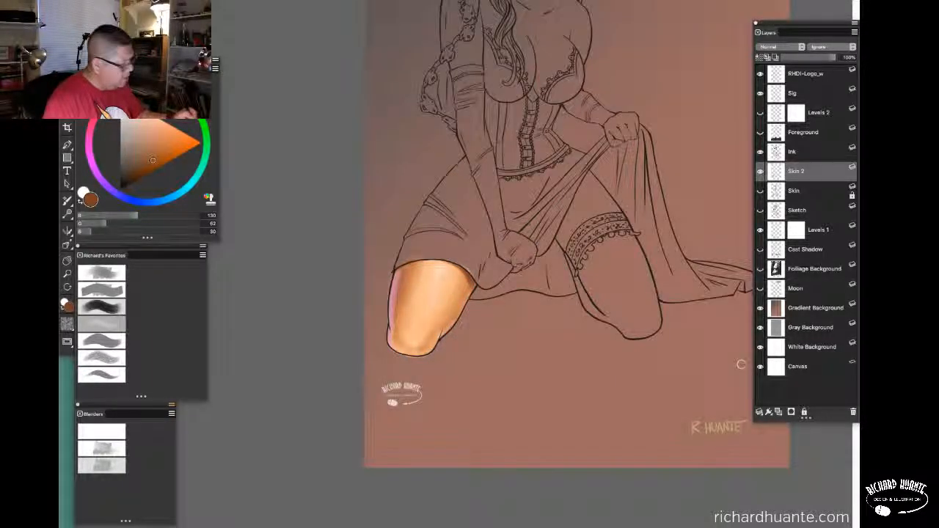
click(760, 268)
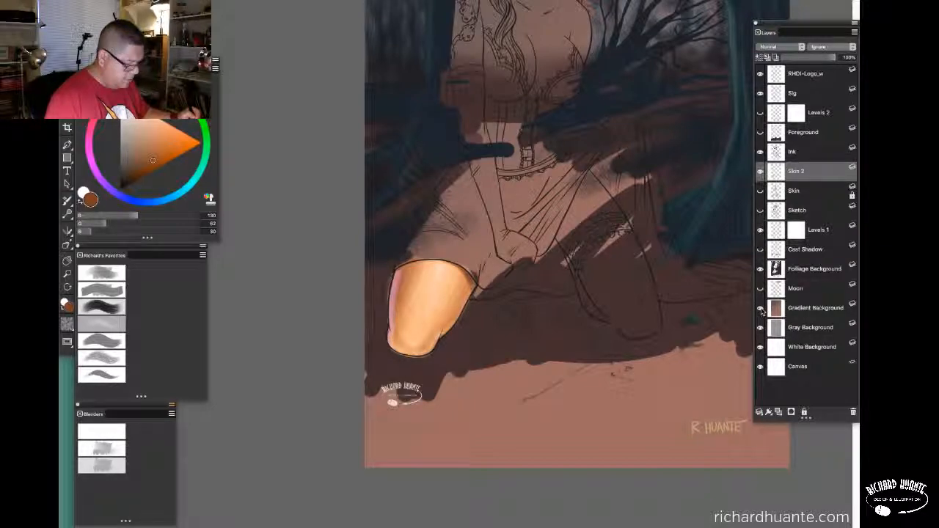
drag(754, 308, 740, 302)
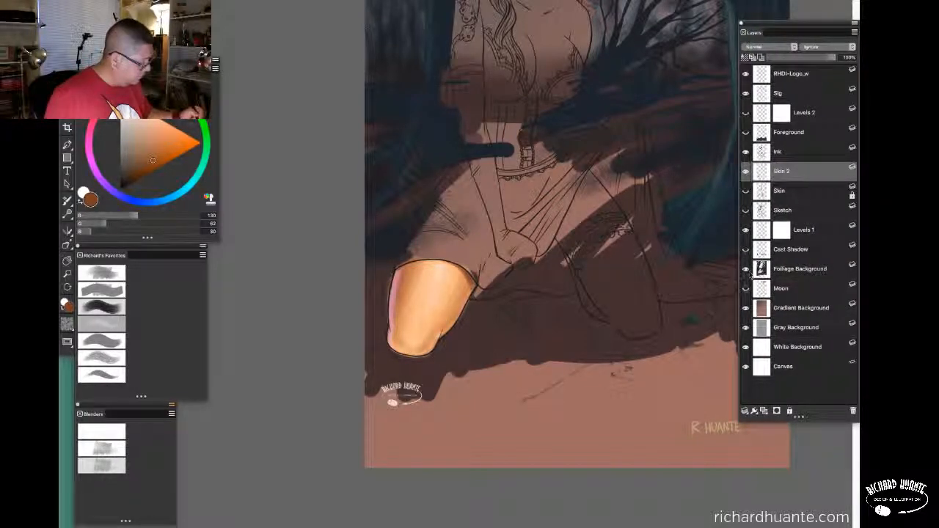
click(746, 308)
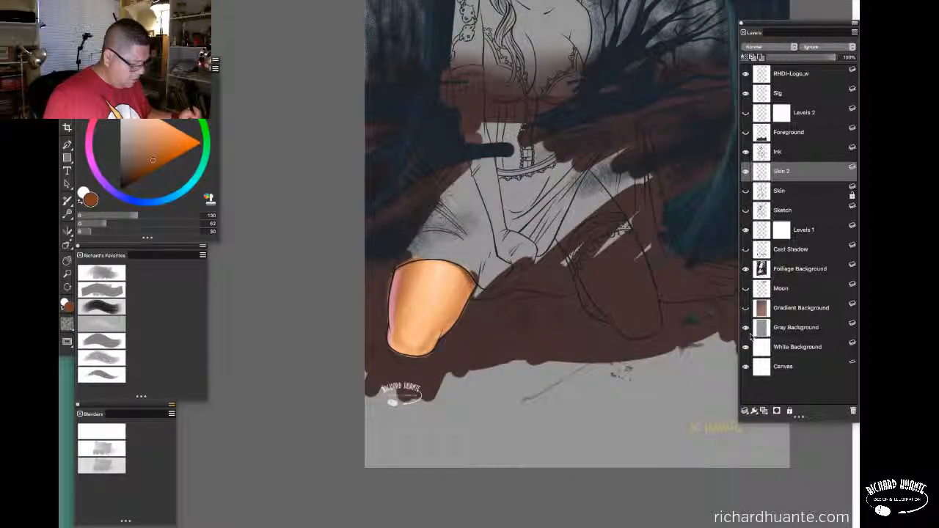
click(747, 328)
click(746, 329)
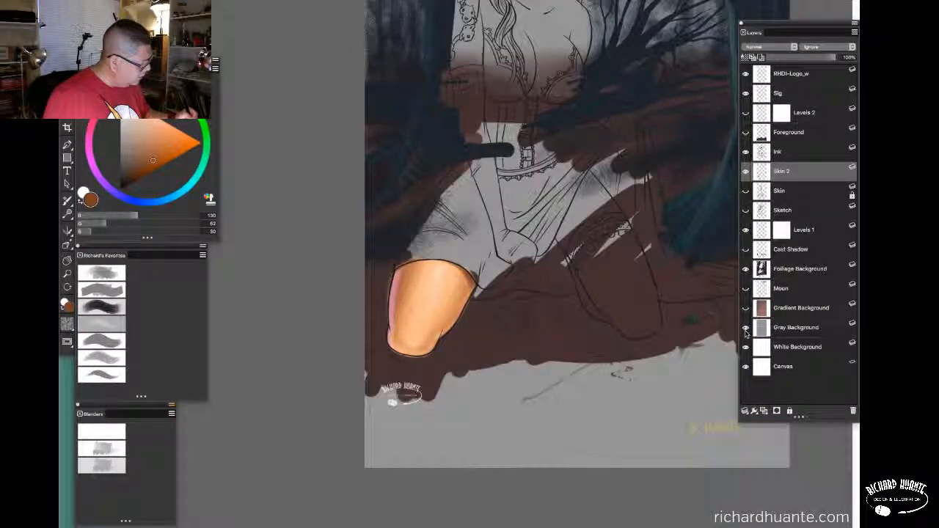
click(745, 269)
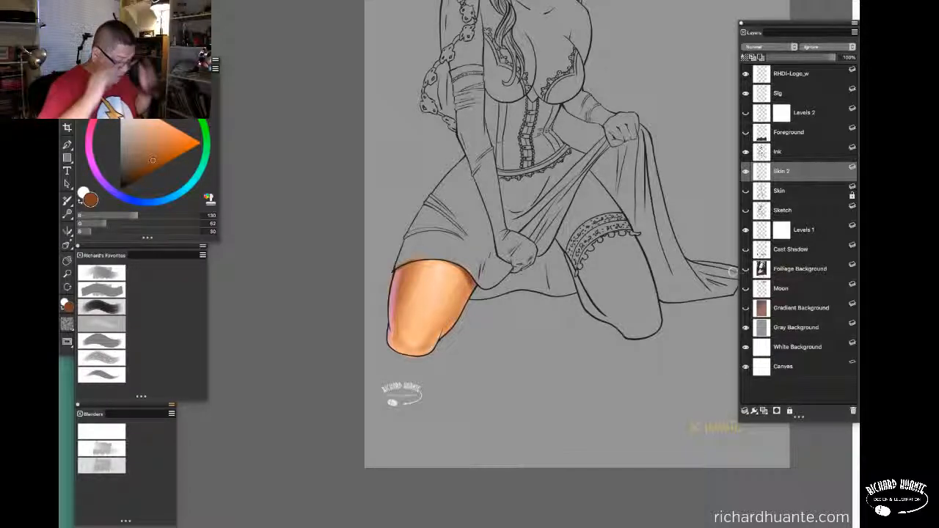
Examine the saved colour swatches, the favourite brushes, the airbrush variants in the brush library, and the custom blenders
drag(491, 329, 511, 319)
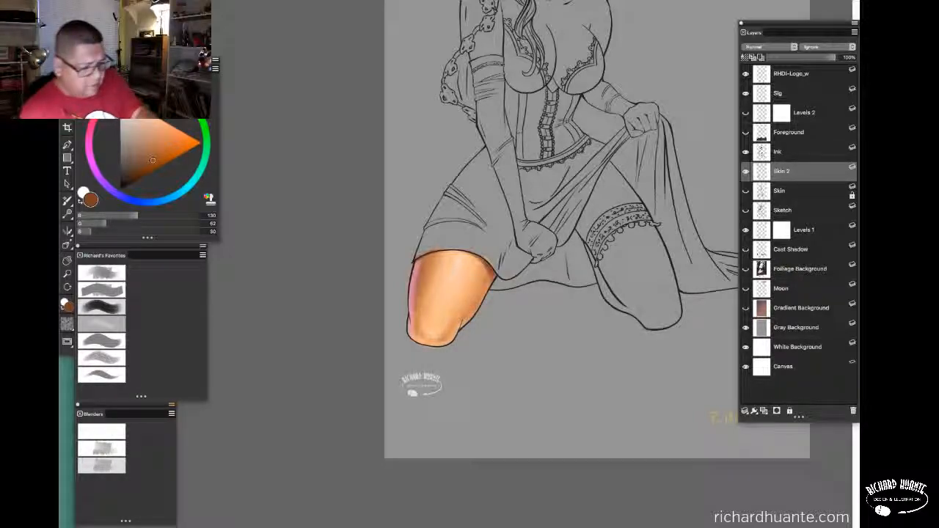
click(132, 69)
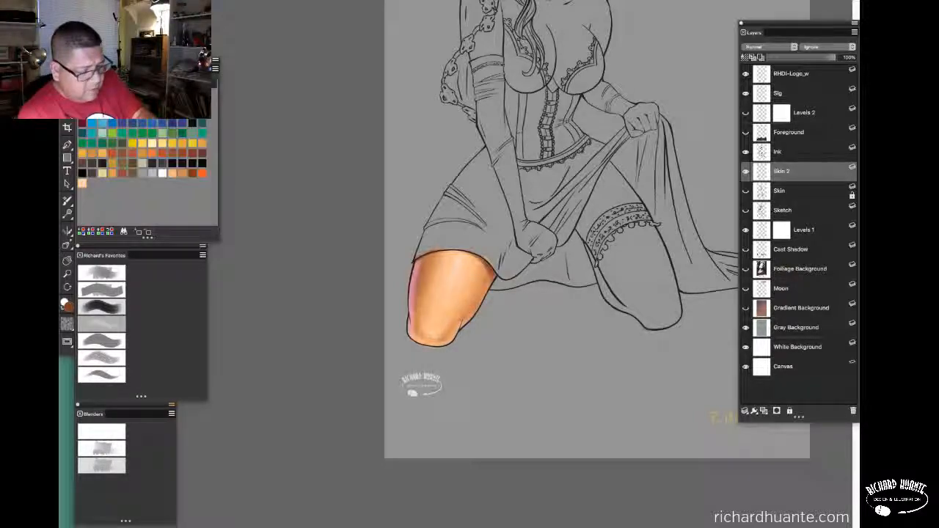
click(203, 174)
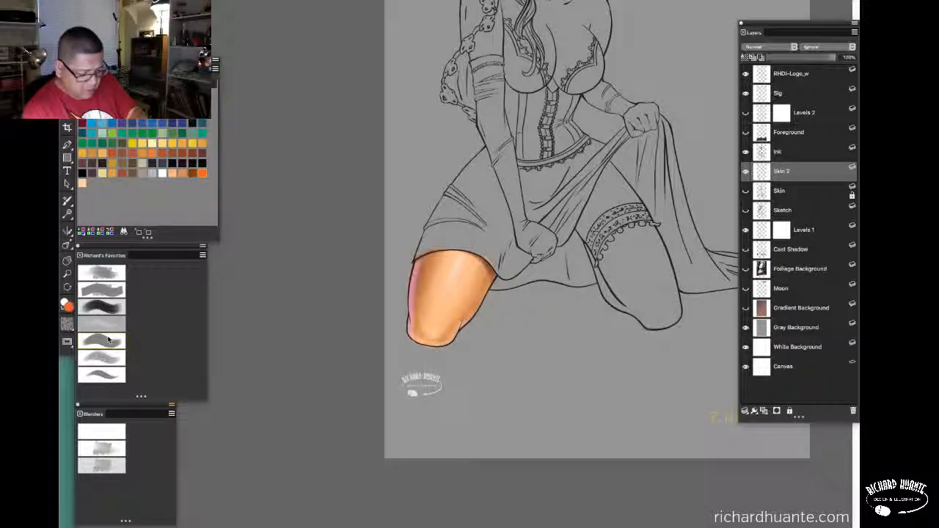
click(111, 330)
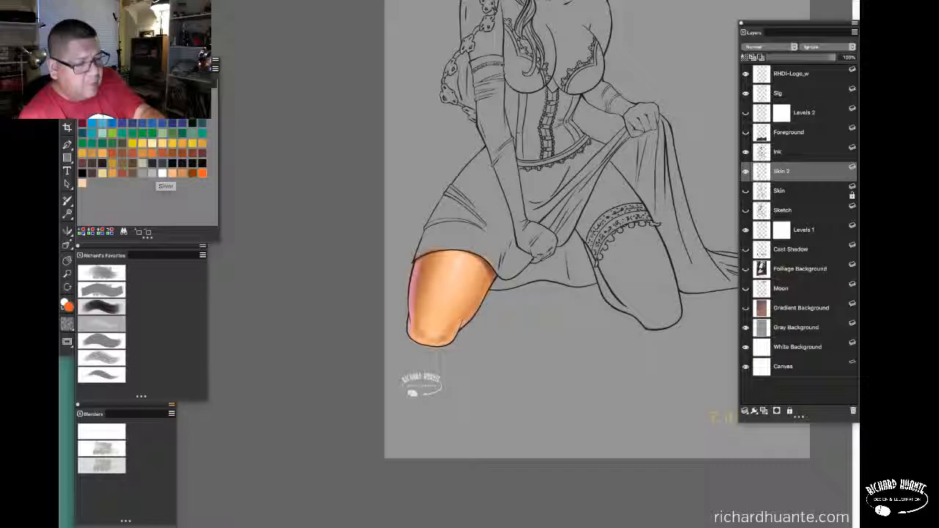
click(89, 6)
drag(154, 151, 154, 63)
click(96, 74)
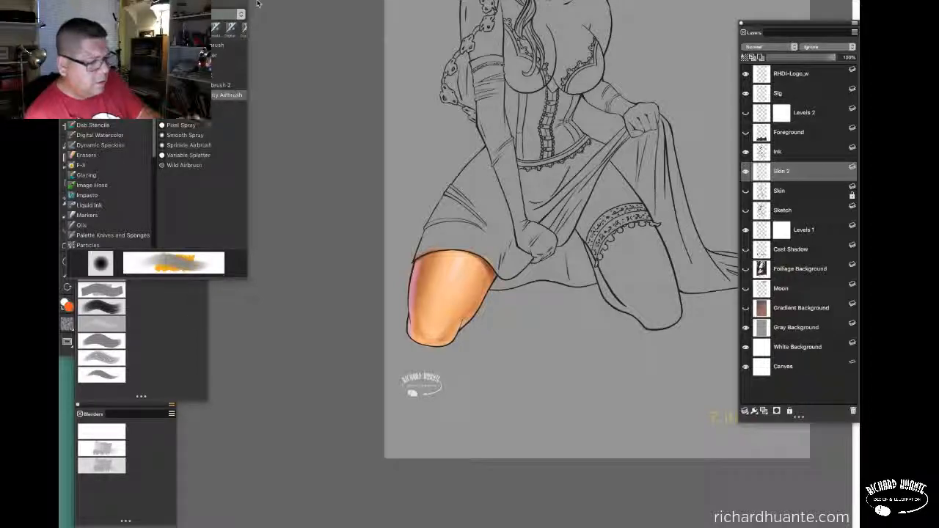
click(202, 96)
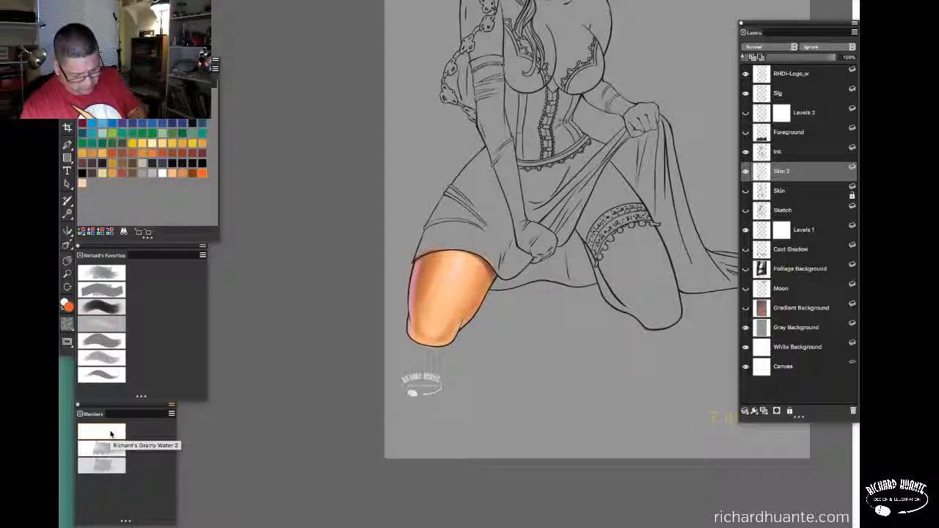
click(114, 468)
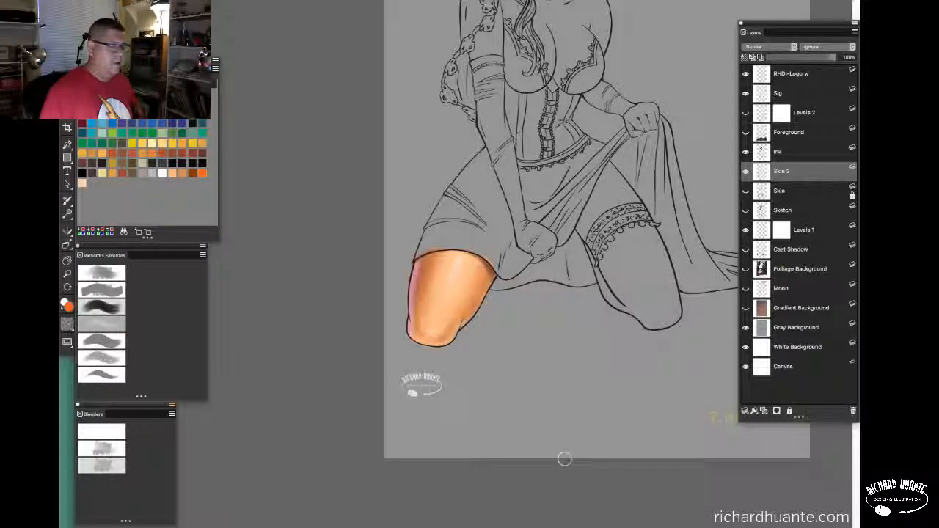
Fill the gartered thigh on the Skin 2 layer with a flat light orange base colour, from the skirt edge to the knee
drag(540, 335, 465, 331)
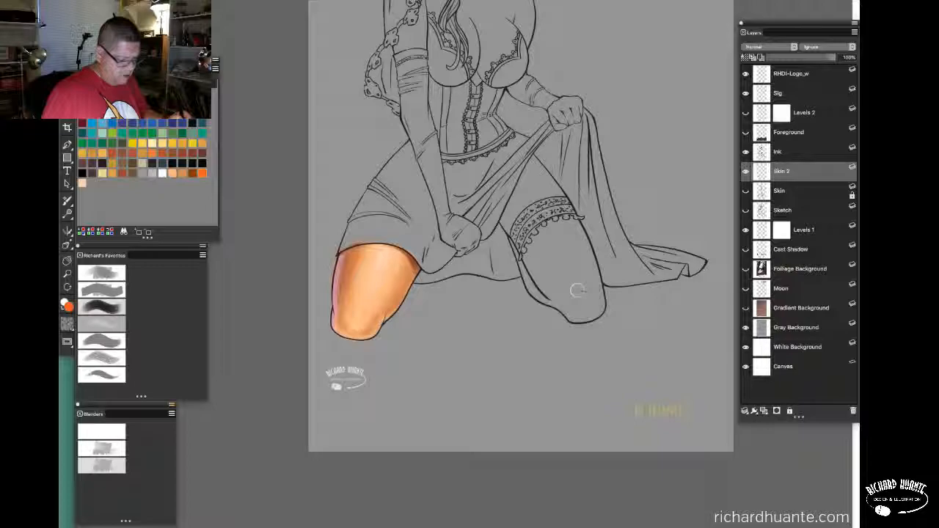
drag(589, 254, 571, 254)
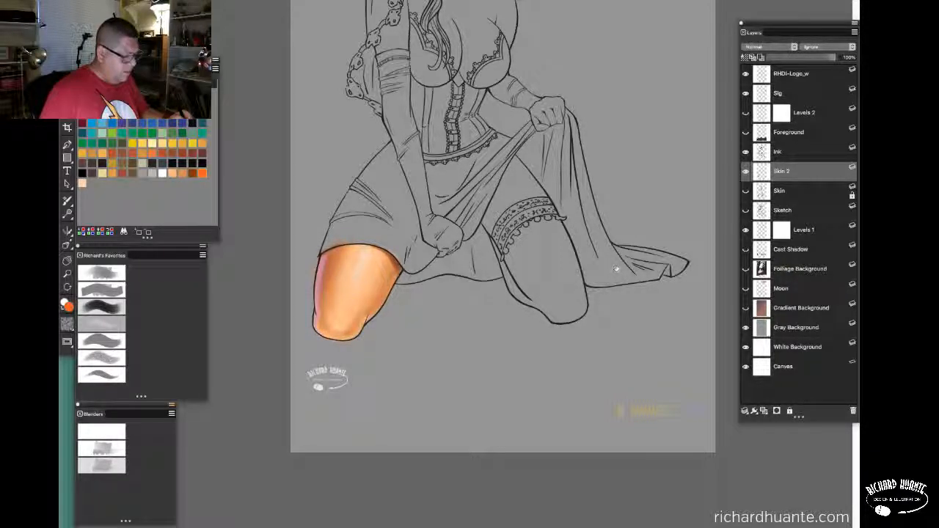
drag(617, 270, 622, 284)
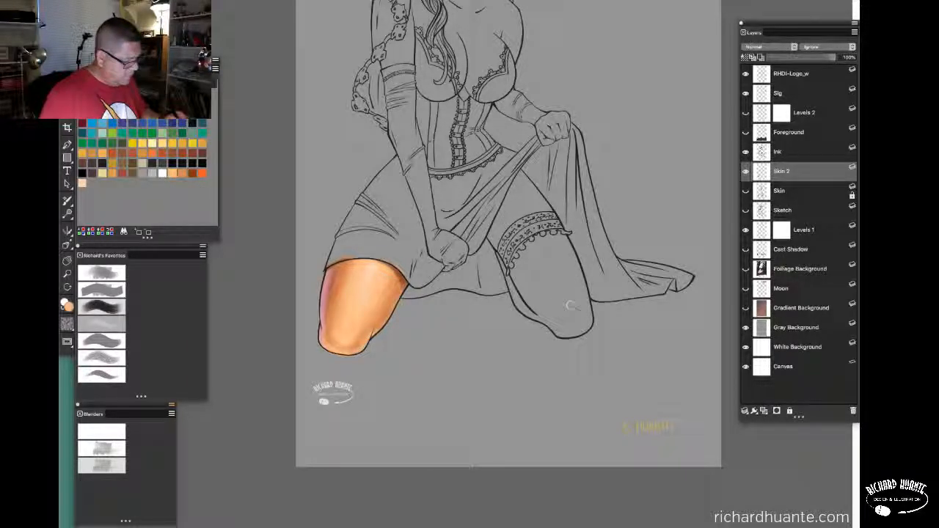
drag(573, 311, 566, 313)
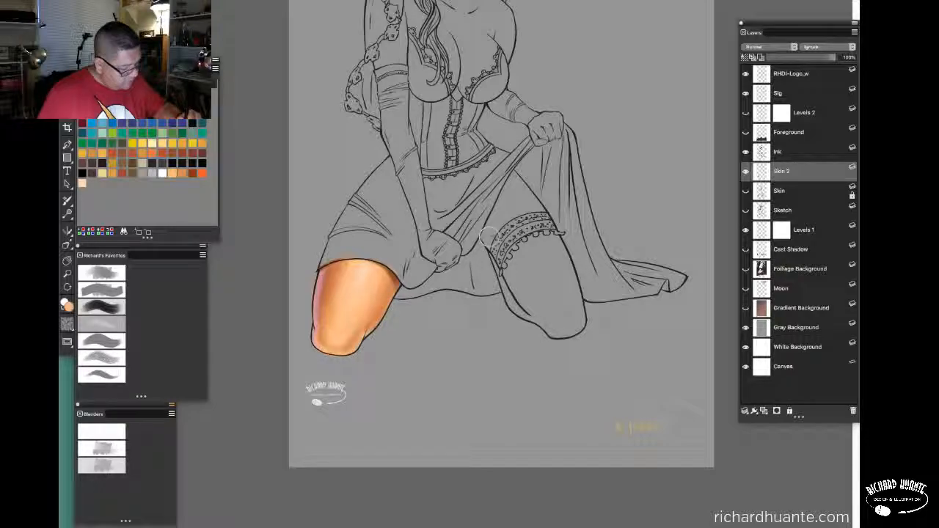
mouse_move(487, 237)
mouse_down()
mouse_move(530, 314)
mouse_move(497, 253)
mouse_move(516, 303)
mouse_up()
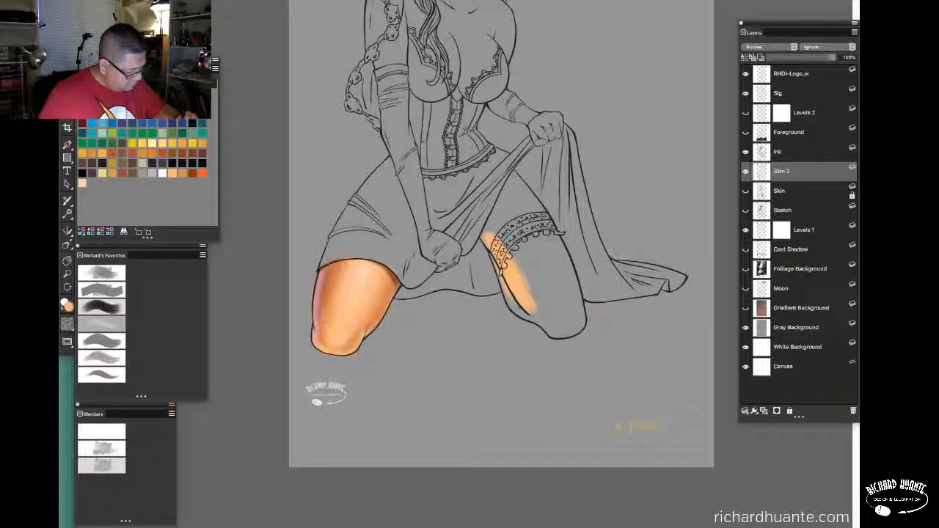
mouse_move(505, 270)
mouse_down()
mouse_move(525, 323)
mouse_move(569, 333)
mouse_move(562, 323)
mouse_move(579, 317)
mouse_move(571, 276)
mouse_up()
mouse_move(558, 245)
mouse_down()
mouse_move(570, 283)
mouse_move(556, 235)
mouse_move(517, 192)
mouse_move(528, 208)
mouse_move(517, 176)
mouse_move(491, 236)
mouse_move(503, 189)
mouse_move(502, 234)
mouse_move(553, 320)
mouse_up()
drag(508, 243, 559, 323)
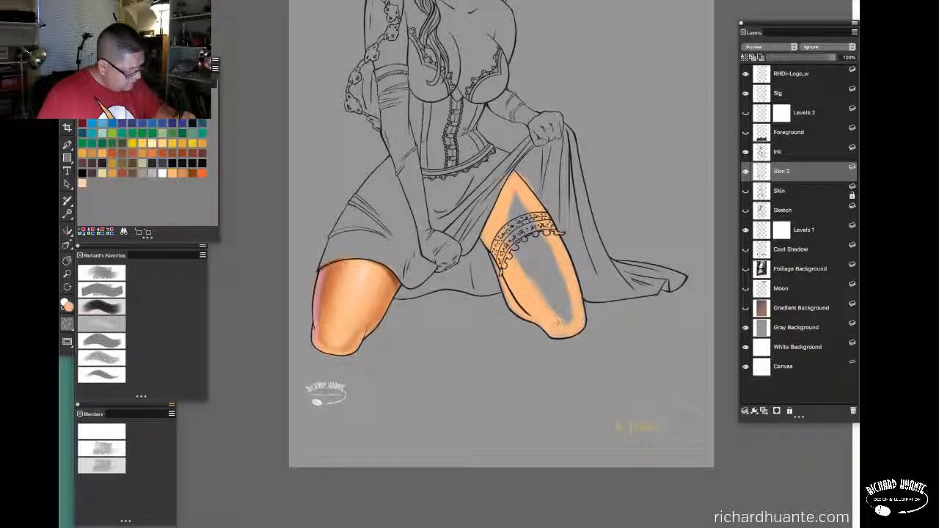
mouse_move(521, 198)
mouse_down()
mouse_move(565, 302)
mouse_move(545, 229)
mouse_move(565, 320)
mouse_move(522, 205)
mouse_move(560, 311)
mouse_up()
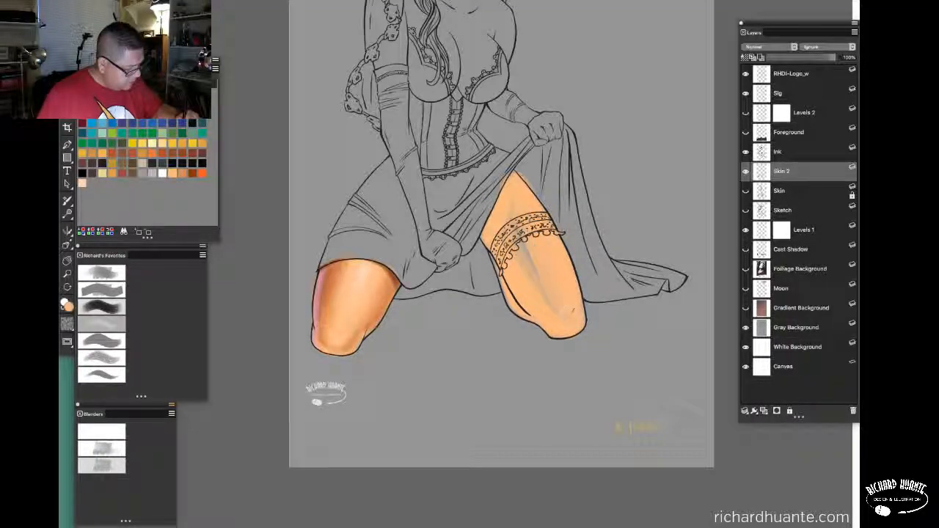
drag(527, 246, 561, 316)
mouse_move(515, 213)
mouse_down()
mouse_move(523, 262)
mouse_move(543, 295)
mouse_up()
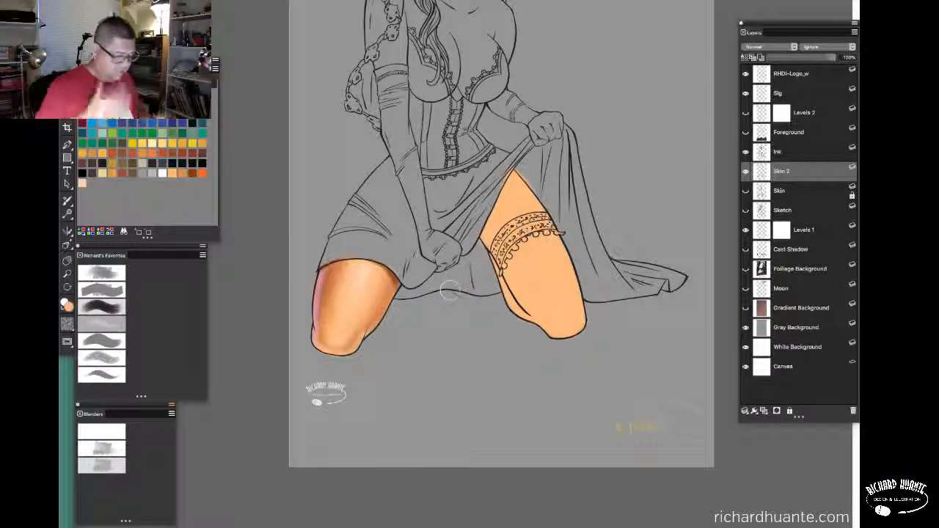
Choose a medium orange-tan swatch and shade the outer edge of the gartered thigh, above and below the garter
drag(604, 289, 586, 289)
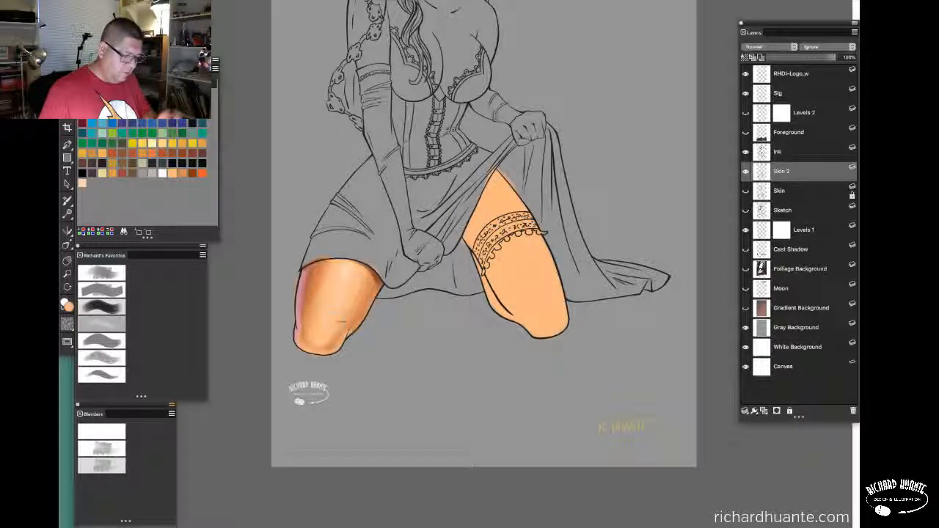
drag(605, 241, 595, 245)
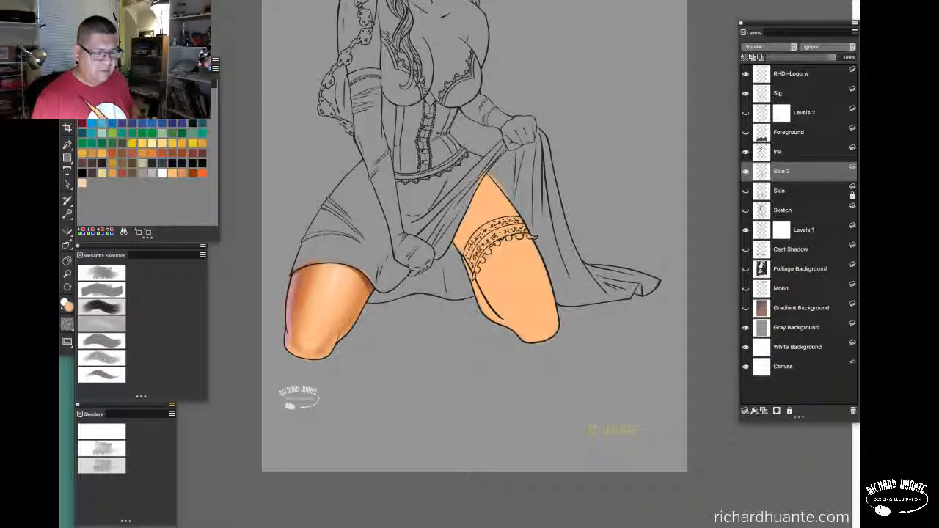
click(181, 176)
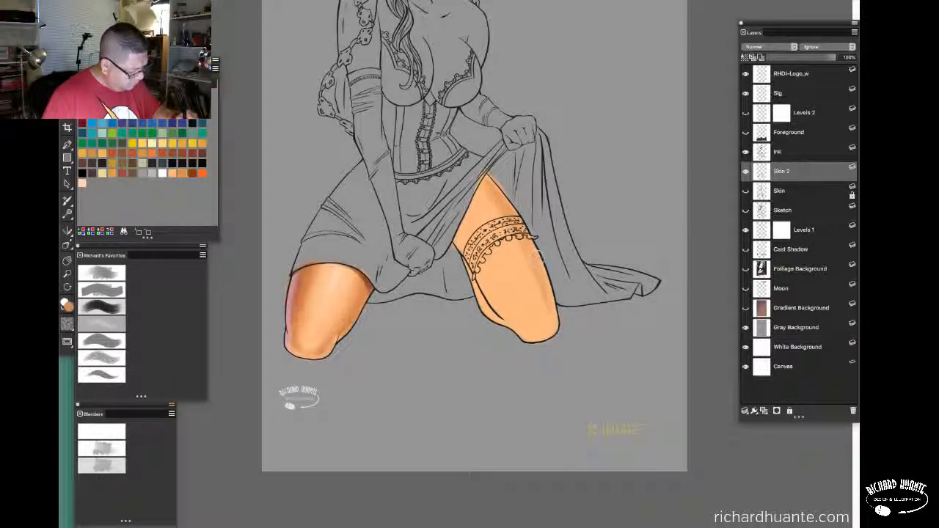
drag(538, 255, 556, 325)
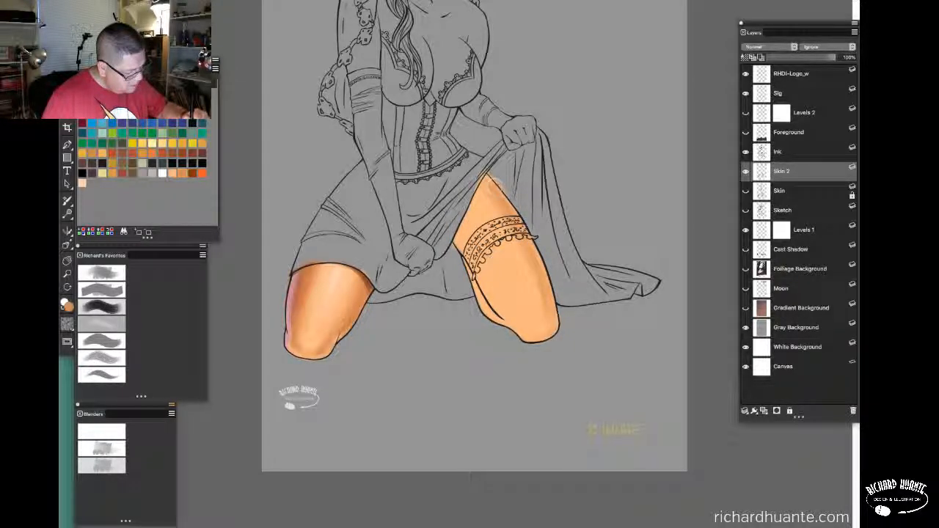
drag(490, 184, 505, 204)
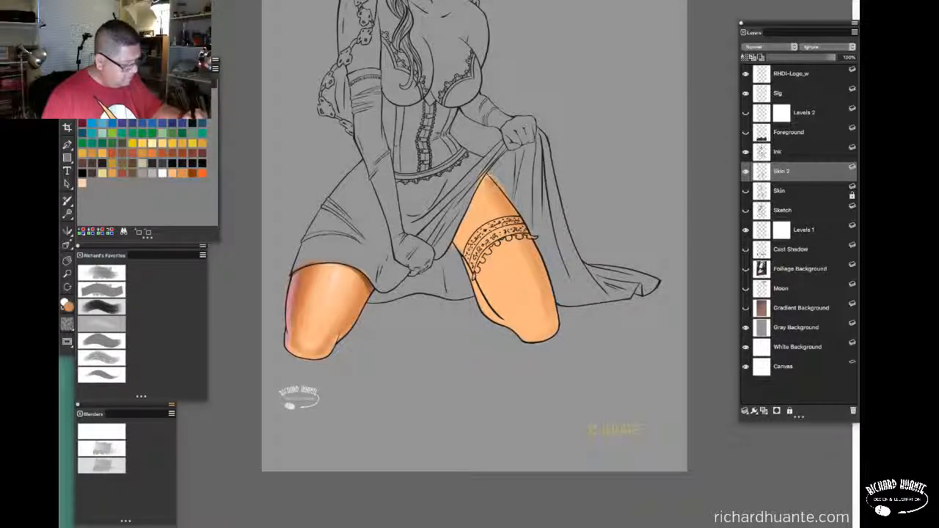
drag(516, 207, 554, 330)
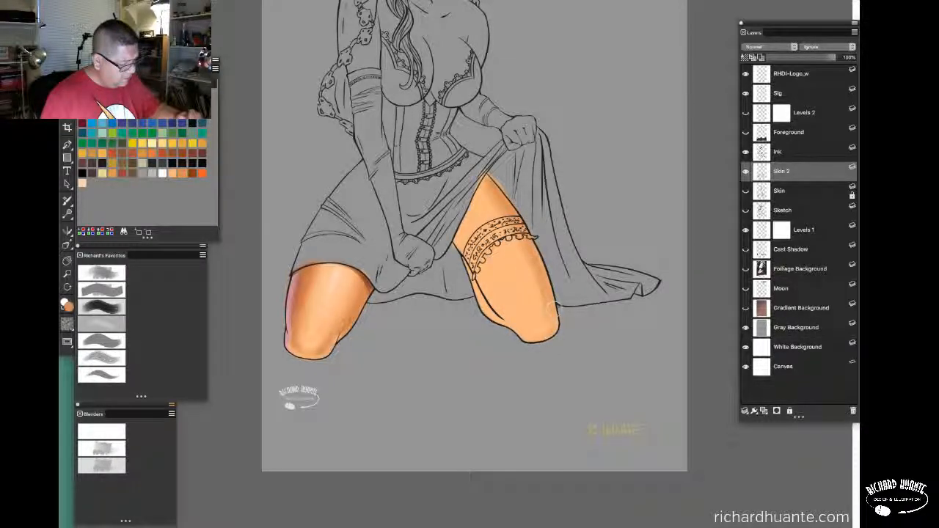
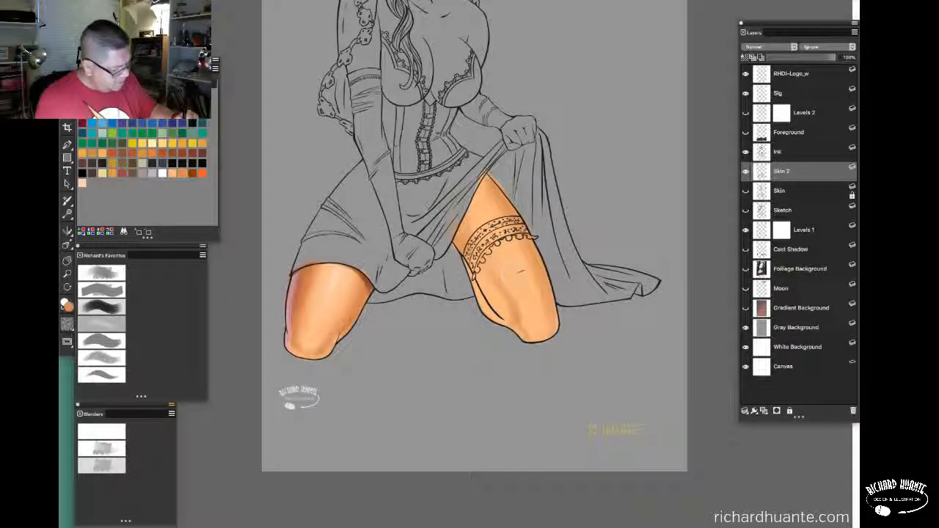
Add mid-tone shading below the garter along the inner side of the thigh and around the knee
drag(483, 248, 512, 310)
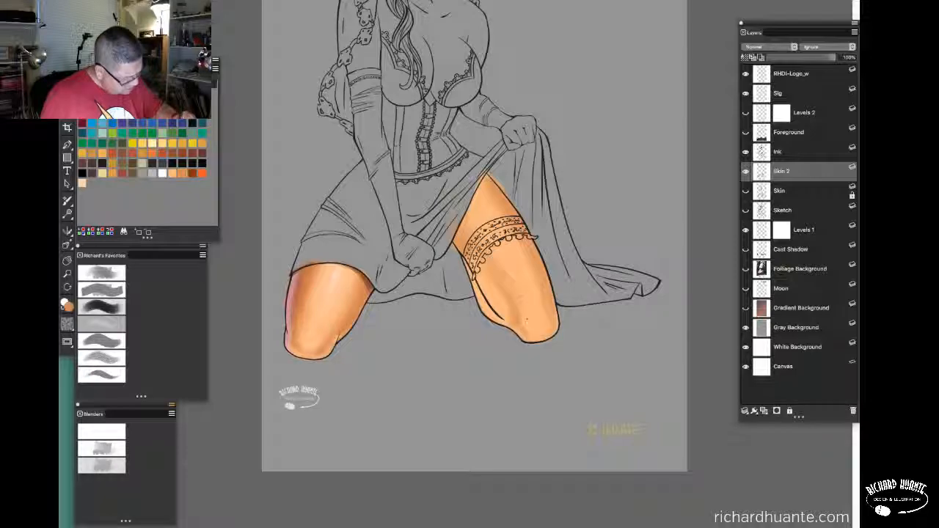
drag(516, 312, 520, 327)
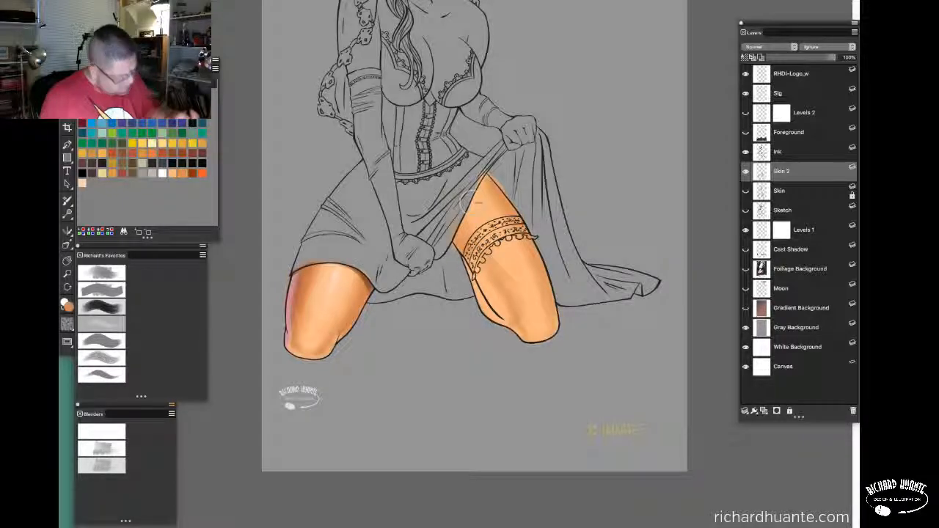
click(267, 1)
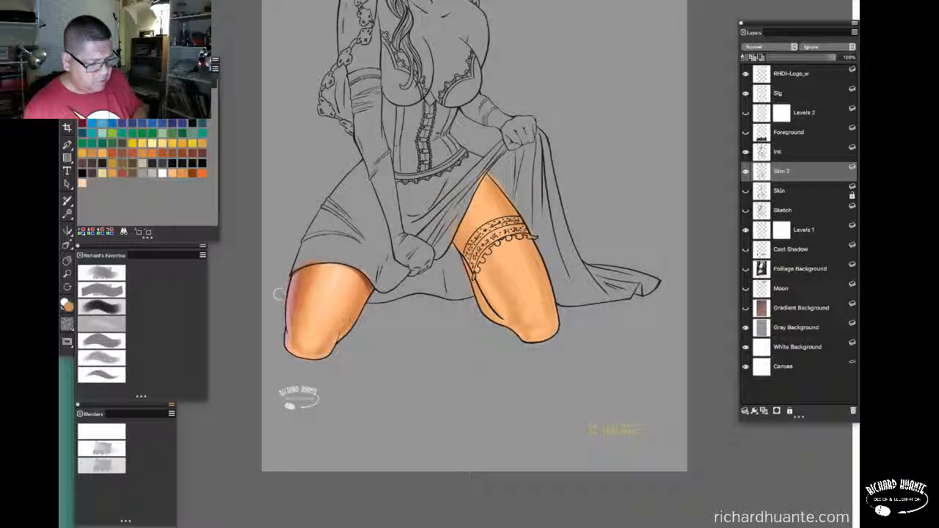
Sample the brown of RGB 175, 101, 65 from the other thigh's hem shadow and deepen the gartered thigh's shadows beneath the skirt and garter
key(ctrl+1)
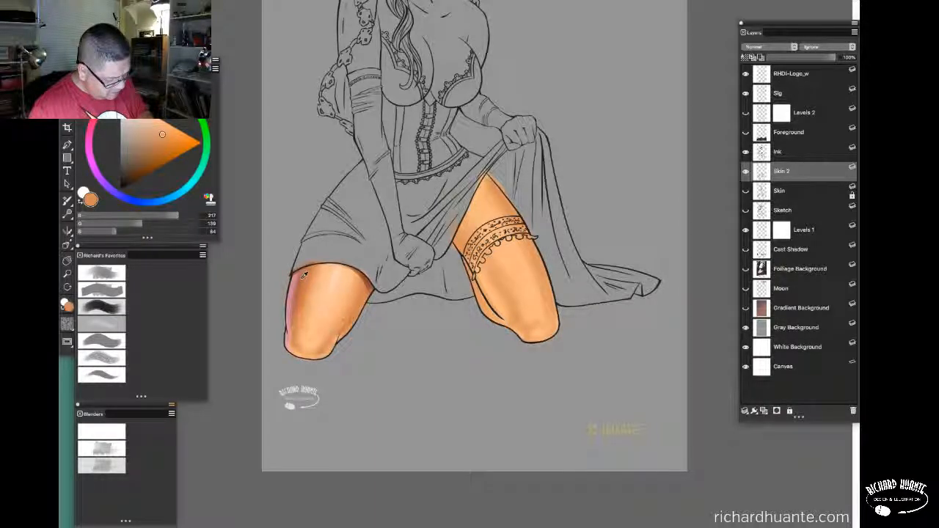
alt+click(303, 276)
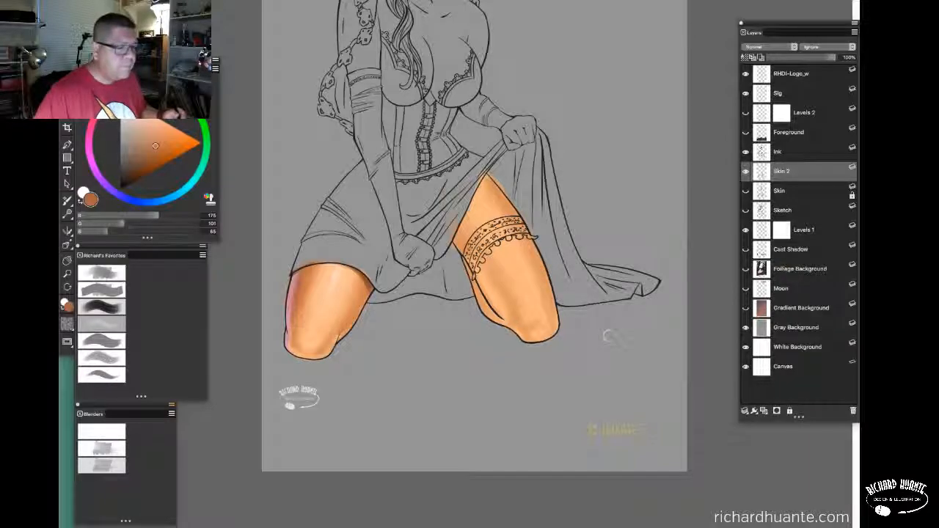
click(286, 1)
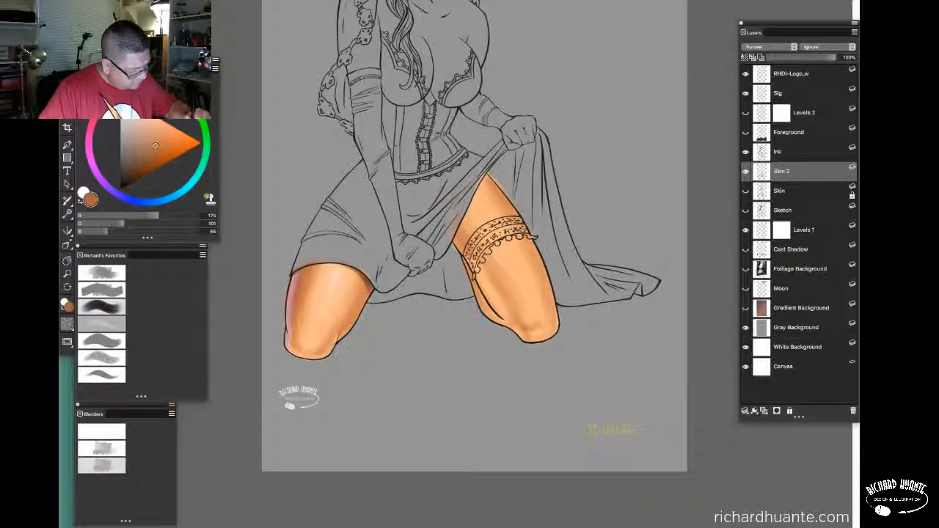
mouse_move(484, 179)
mouse_down()
mouse_move(493, 179)
mouse_move(508, 209)
mouse_move(482, 174)
mouse_up()
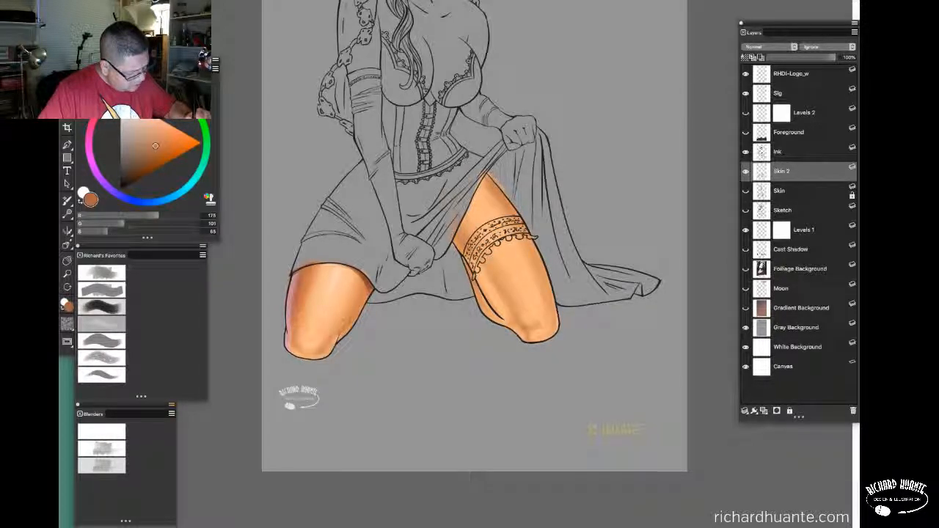
drag(527, 241, 554, 309)
mouse_move(527, 239)
mouse_down()
mouse_move(553, 300)
mouse_move(543, 276)
mouse_up()
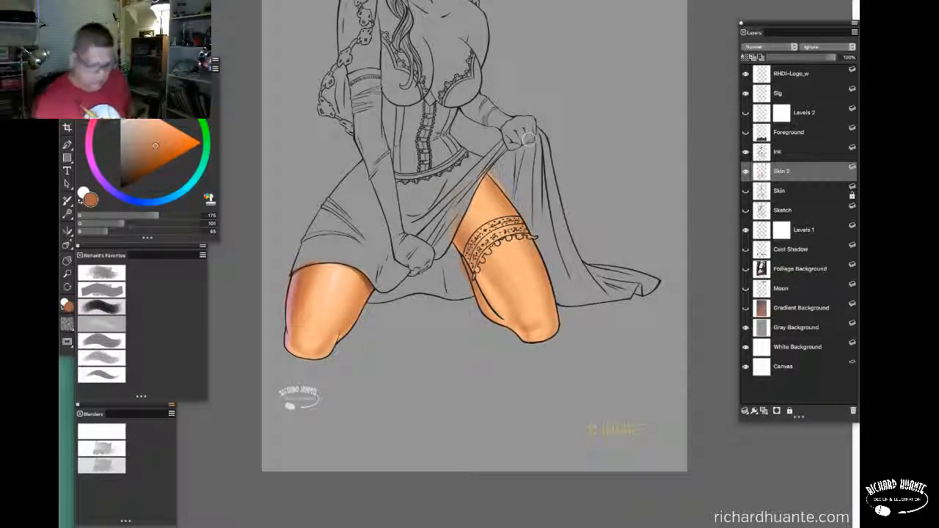
Blend the shading along the outer side of the gartered thigh, above and below the garter, with a blender brush
click(109, 466)
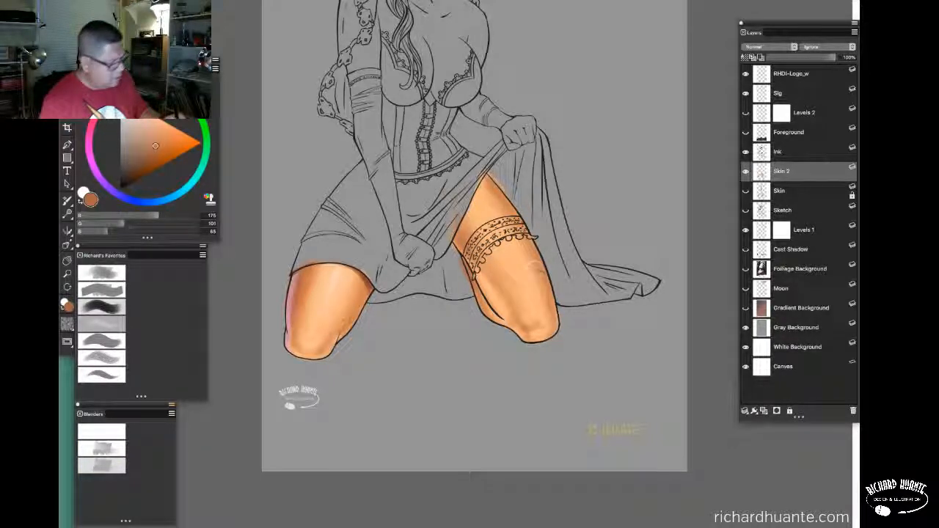
mouse_move(538, 267)
mouse_down()
mouse_move(521, 234)
mouse_move(543, 291)
mouse_move(529, 250)
mouse_move(541, 279)
mouse_up()
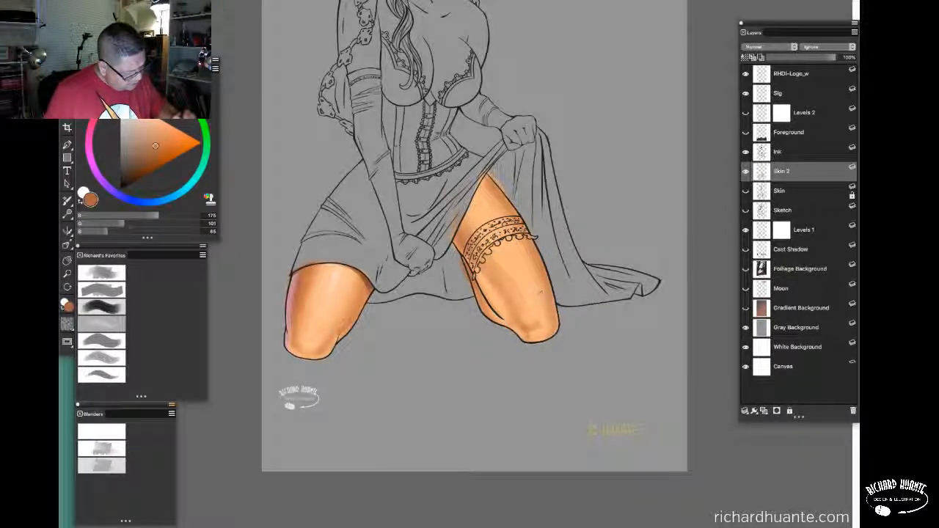
drag(495, 190, 523, 248)
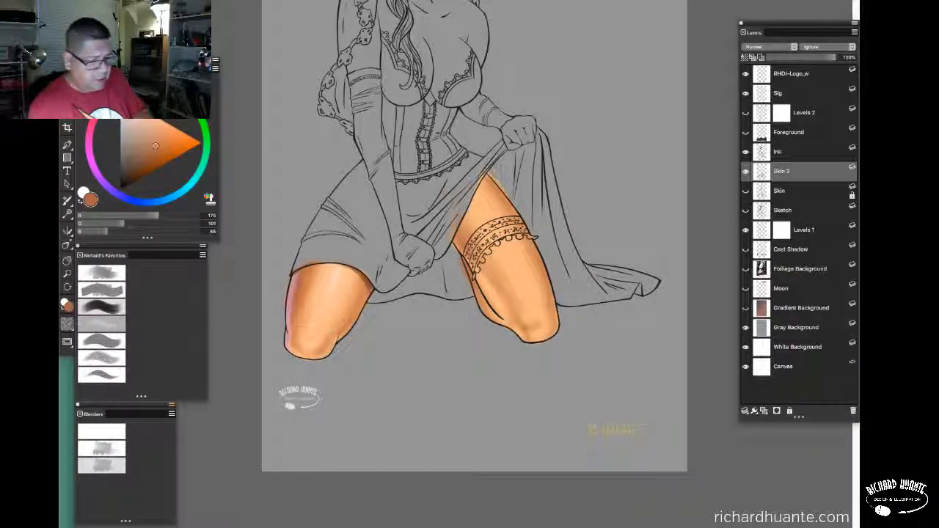
Choose the light peach swatch as the painting colour and save the artwork
click(140, 69)
click(83, 183)
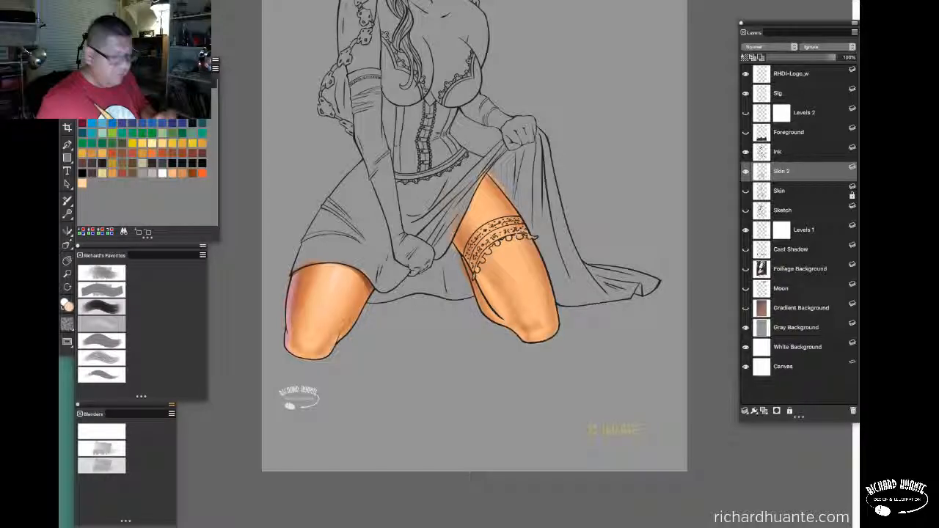
click(163, 2)
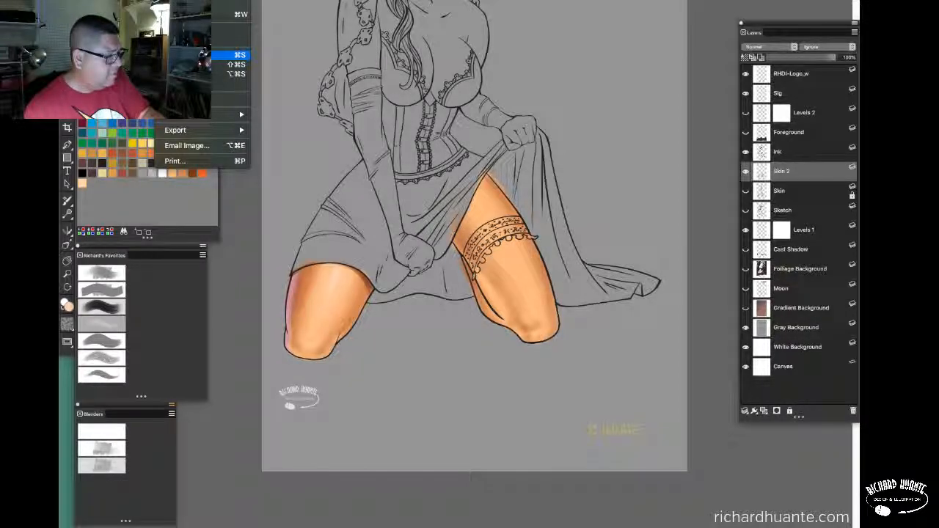
click(236, 55)
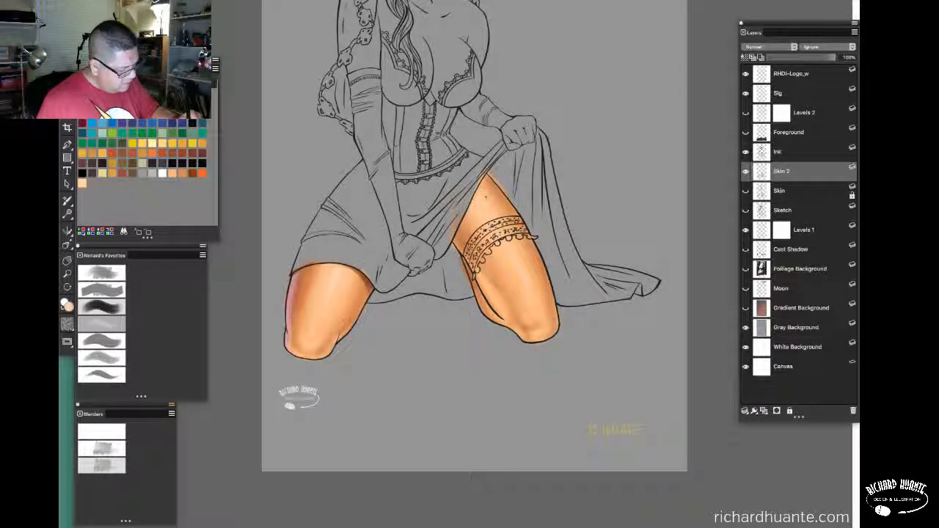
Brush light peach over the gartered thigh above and below the garter to brighten its centre
drag(484, 196, 463, 161)
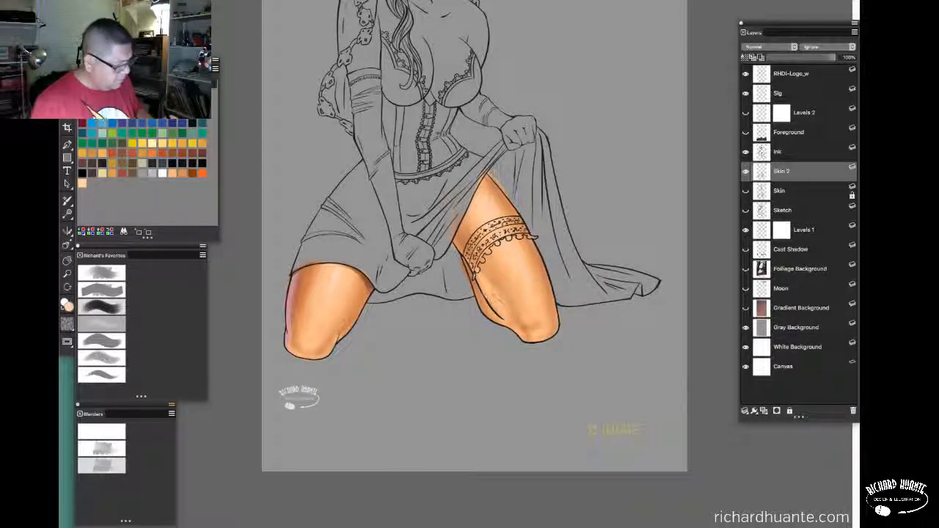
click(253, 1)
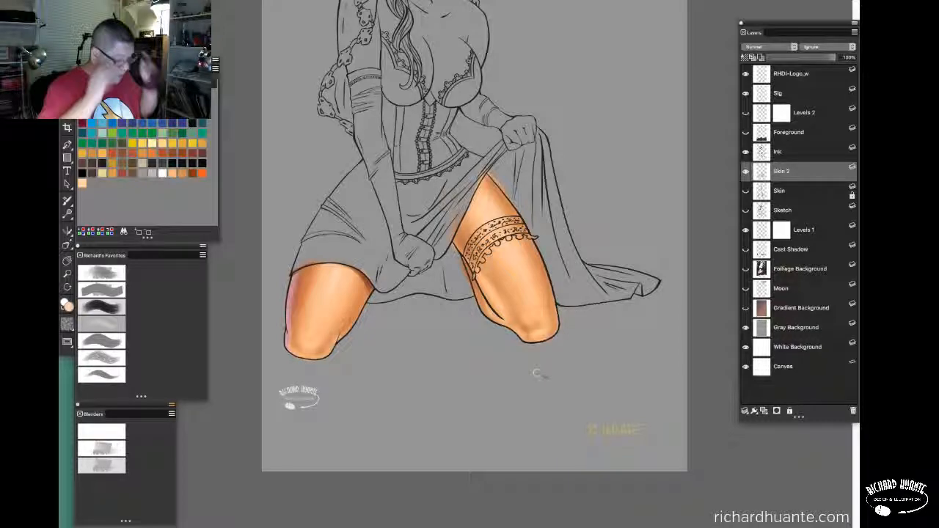
drag(537, 374, 558, 372)
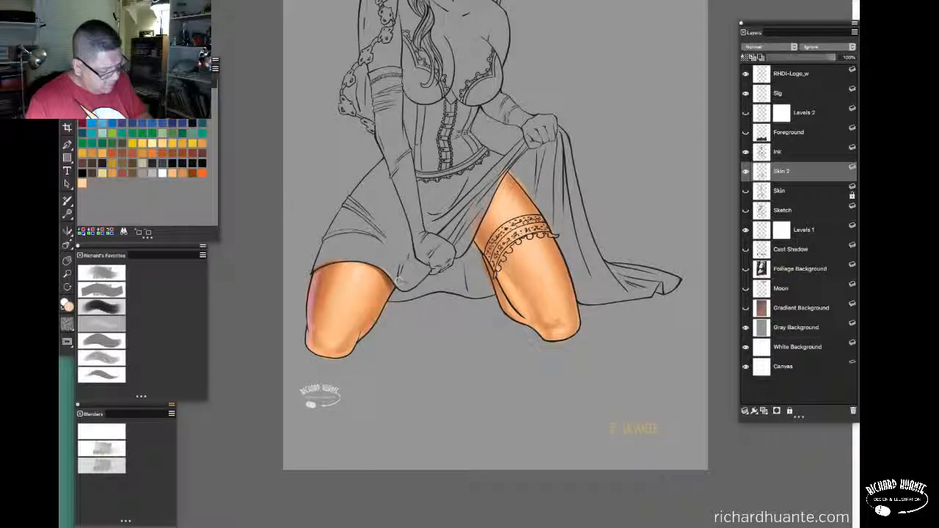
Sample the brown from the bare thigh's hem shadow, rough in a cast shadow above the garter, and undo the last stroke
alt+click(397, 279)
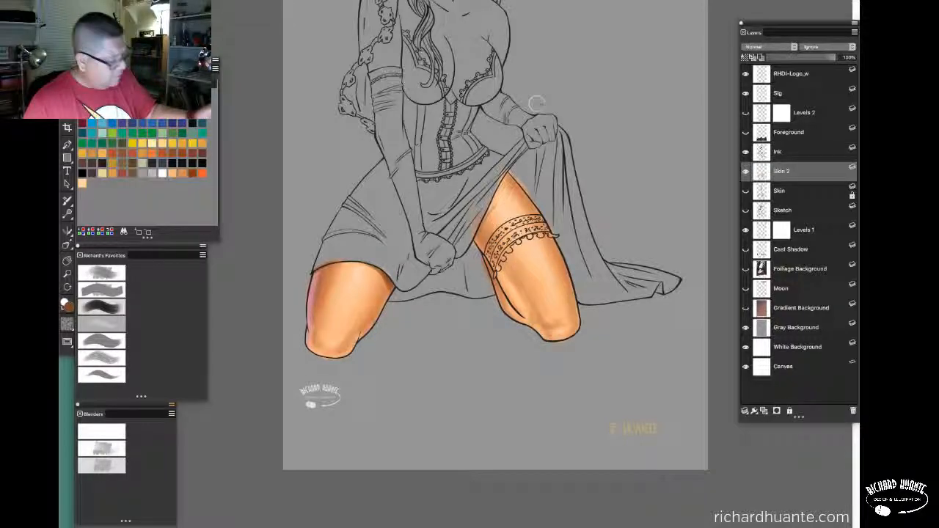
mouse_move(480, 222)
mouse_down()
mouse_move(499, 200)
mouse_move(529, 195)
mouse_move(482, 214)
mouse_up()
drag(539, 213, 532, 199)
mouse_move(477, 224)
mouse_down()
mouse_move(485, 212)
mouse_move(480, 221)
mouse_up()
drag(529, 200, 535, 203)
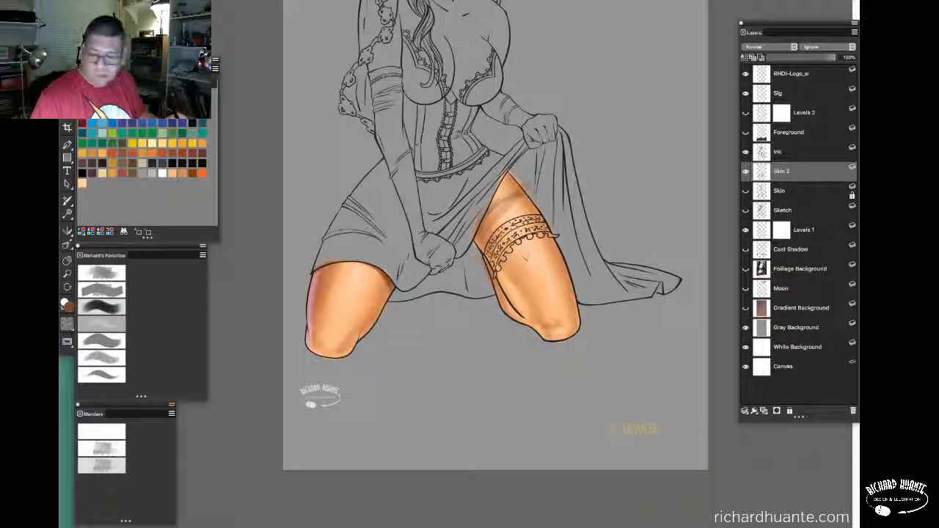
key(super+z)
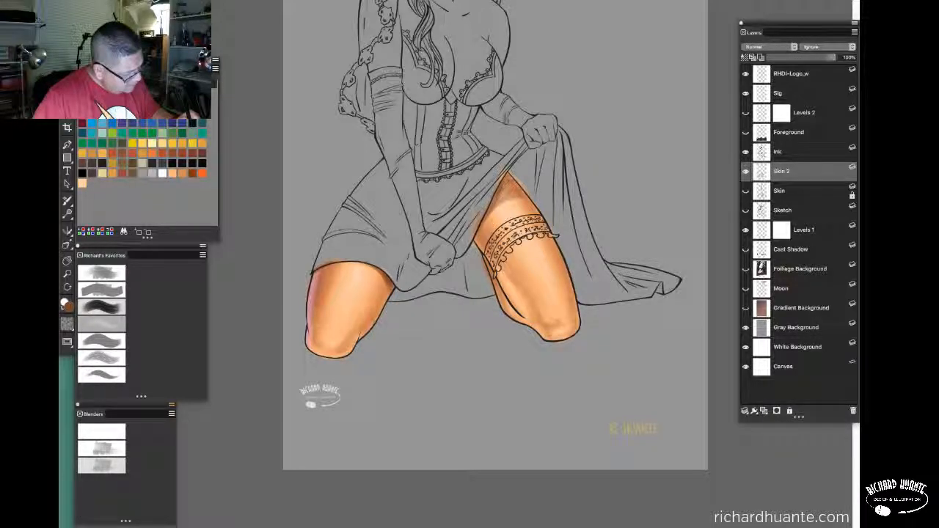
Build up the brown cast shadow beneath the raised skirt and deepen the gartered thigh's inner edge beside the garter
mouse_move(519, 185)
mouse_down()
mouse_move(496, 197)
mouse_move(517, 194)
mouse_move(504, 201)
mouse_up()
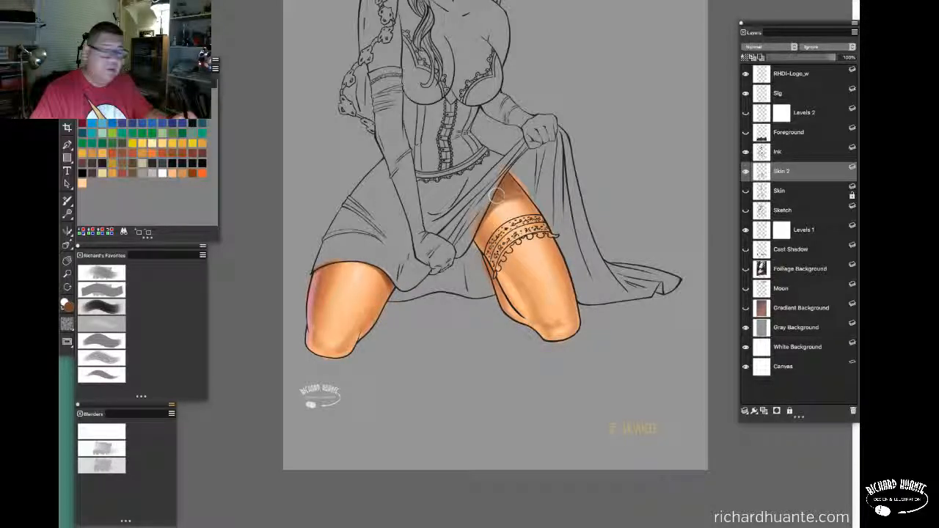
mouse_move(481, 242)
mouse_down()
mouse_move(508, 184)
mouse_move(508, 205)
mouse_move(534, 209)
mouse_move(526, 206)
mouse_up()
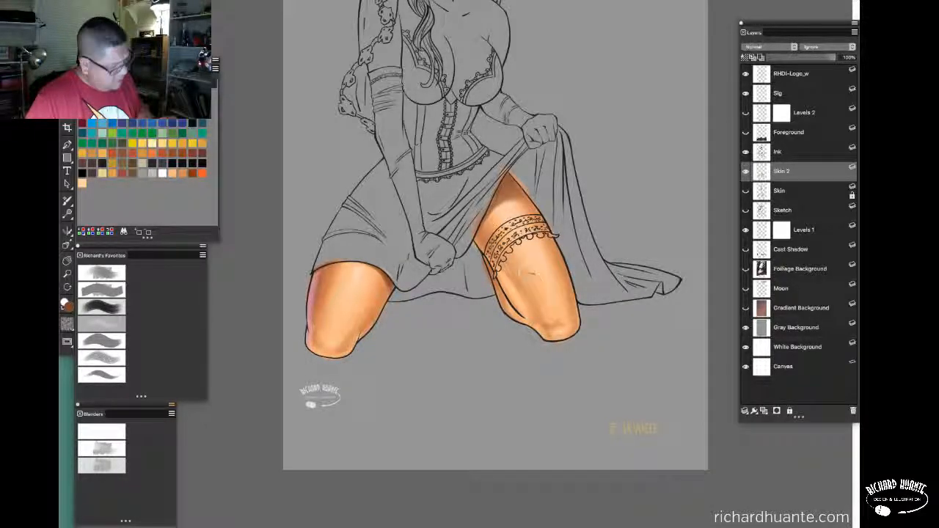
mouse_move(510, 185)
mouse_down()
mouse_move(483, 207)
mouse_move(529, 192)
mouse_move(507, 176)
mouse_move(503, 187)
mouse_move(536, 203)
mouse_move(511, 187)
mouse_move(518, 192)
mouse_move(498, 200)
mouse_move(516, 175)
mouse_up()
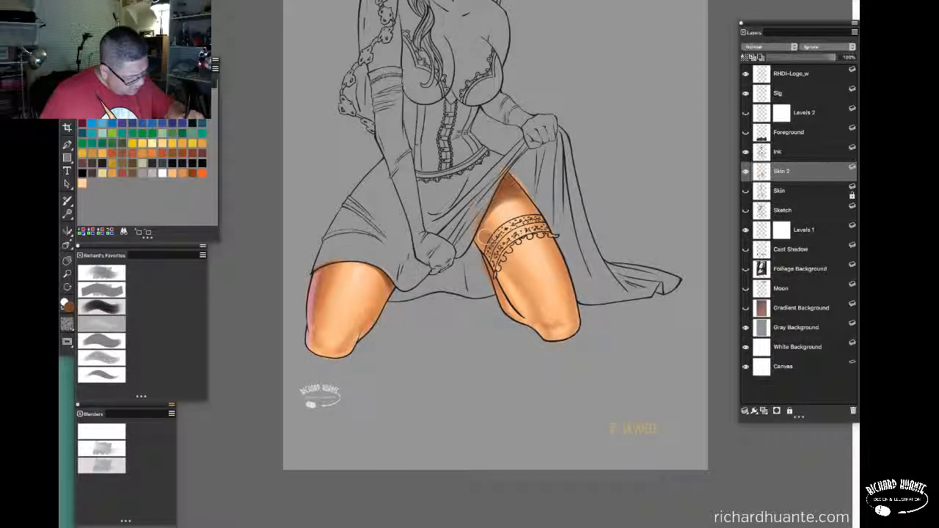
drag(488, 237, 481, 220)
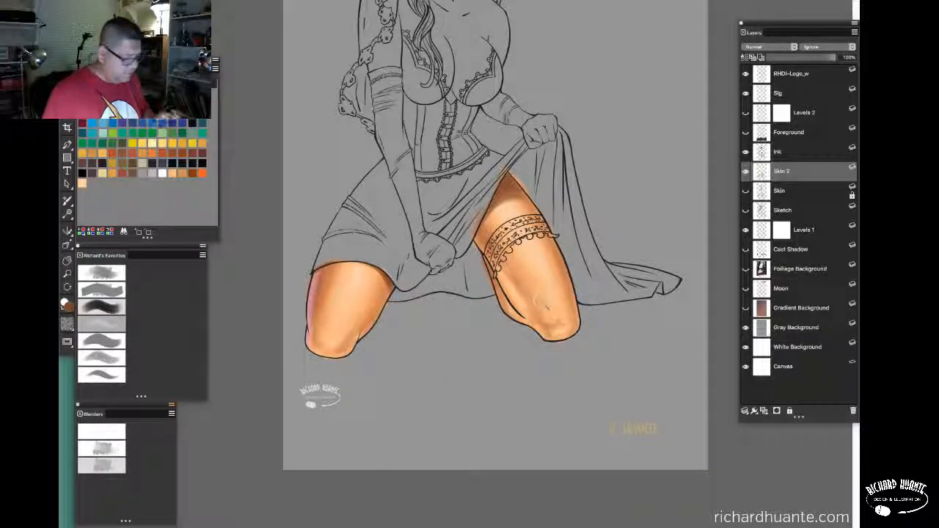
Sample the pink along the bare thigh's outer edge, shift it to pale lavender, and paint rim light down the gartered thigh's outer edge
drag(593, 330, 555, 325)
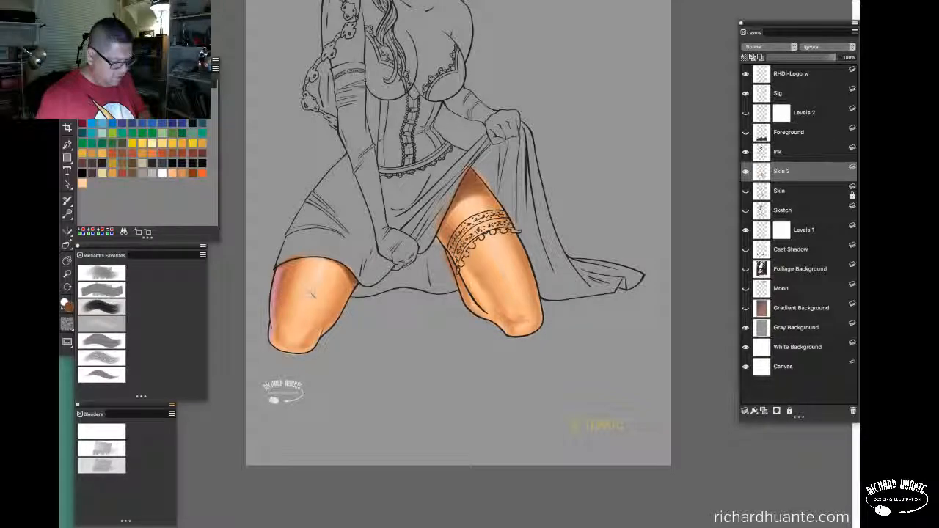
drag(288, 285, 273, 292)
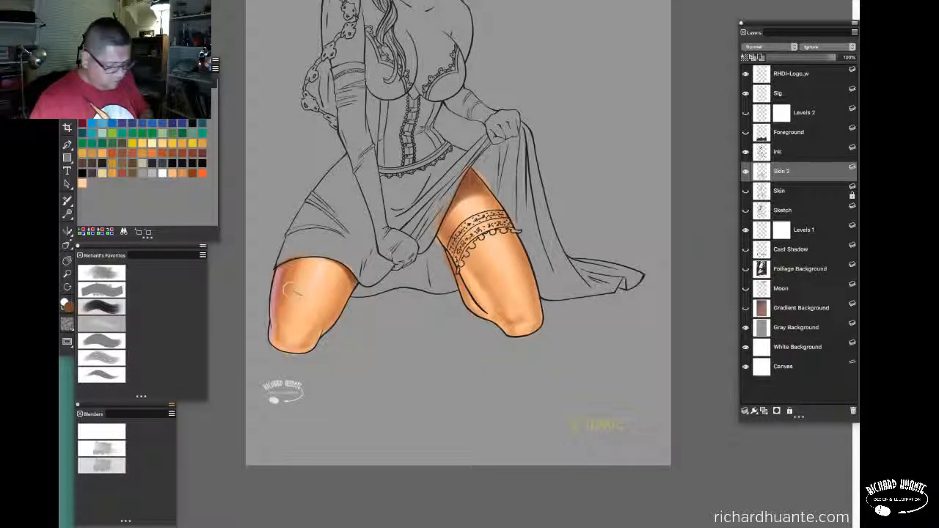
alt+click(282, 291)
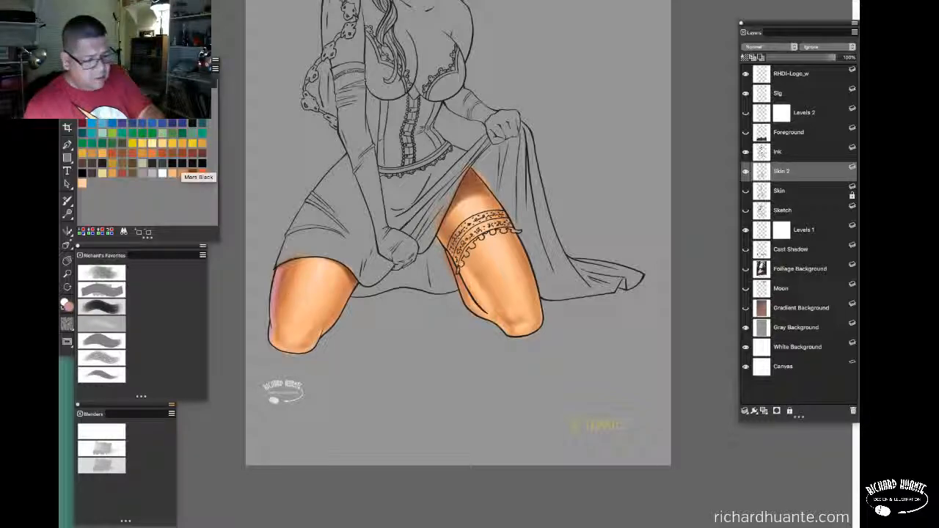
click(94, 69)
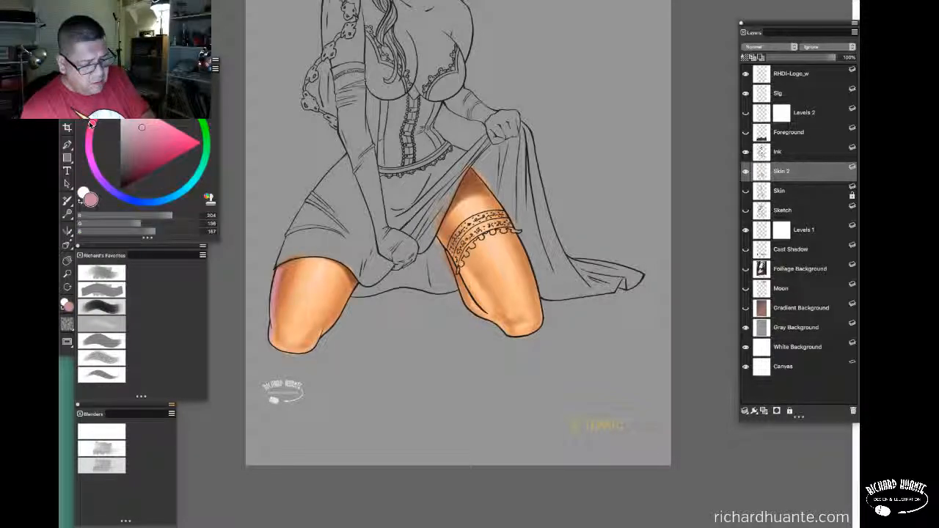
mouse_move(91, 125)
mouse_down()
mouse_move(102, 183)
mouse_move(121, 197)
mouse_up()
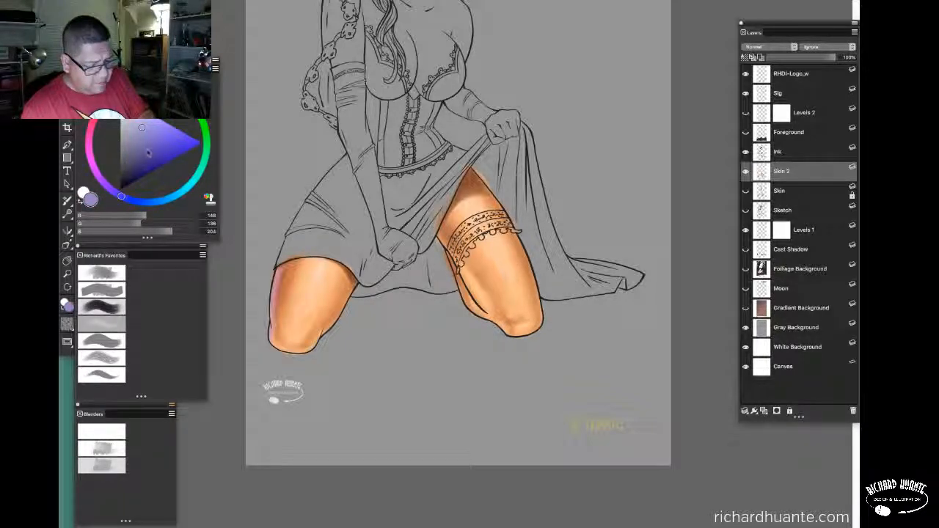
click(141, 126)
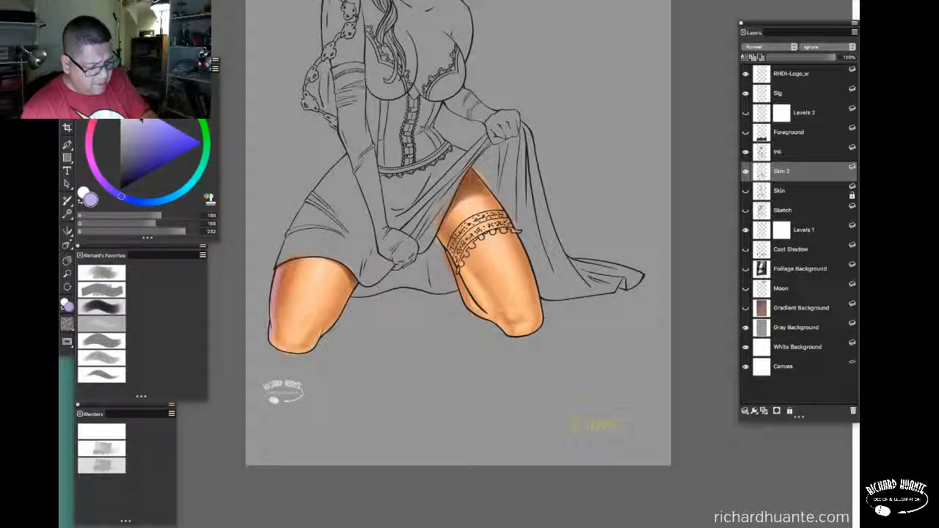
click(142, 121)
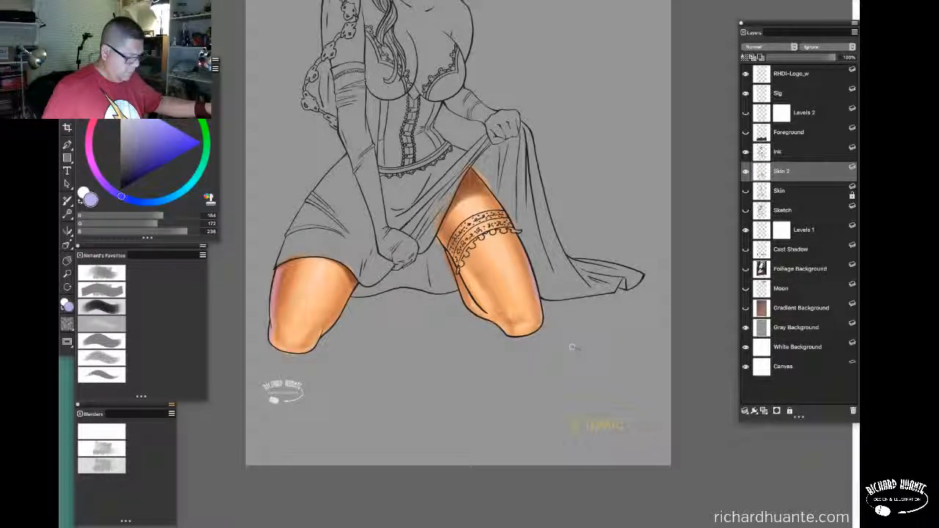
Sample the skirt shadow's brown, darken it to RGB 123, 63, 35, and paint shadows beneath the garter's scalloped lace
key(super+plus)
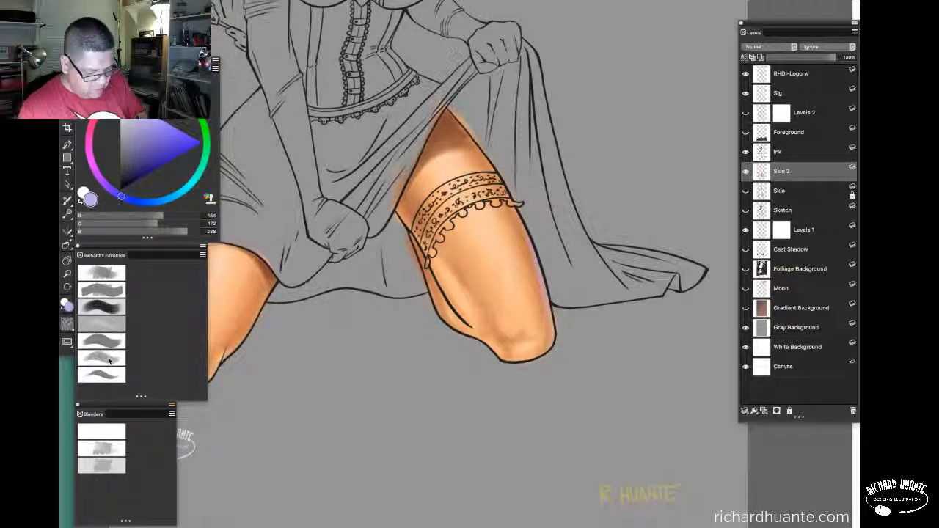
alt+click(448, 118)
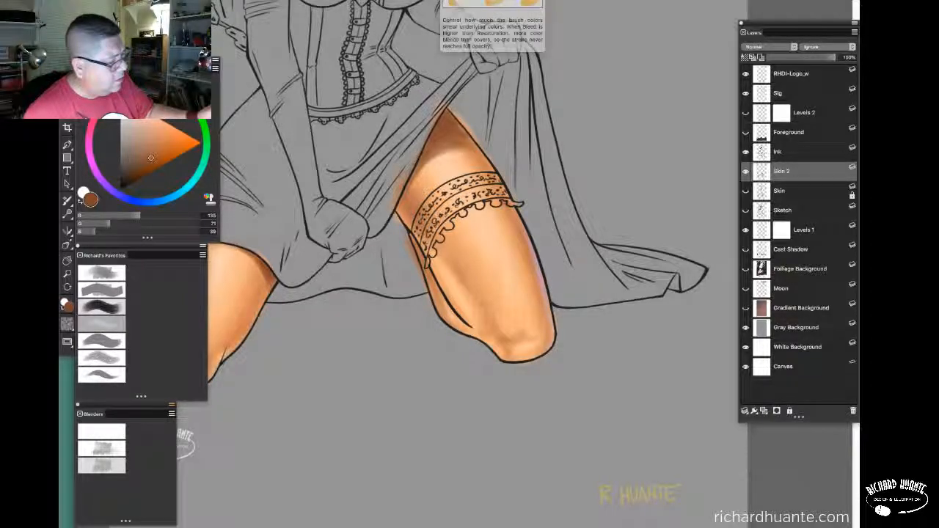
click(149, 161)
click(148, 161)
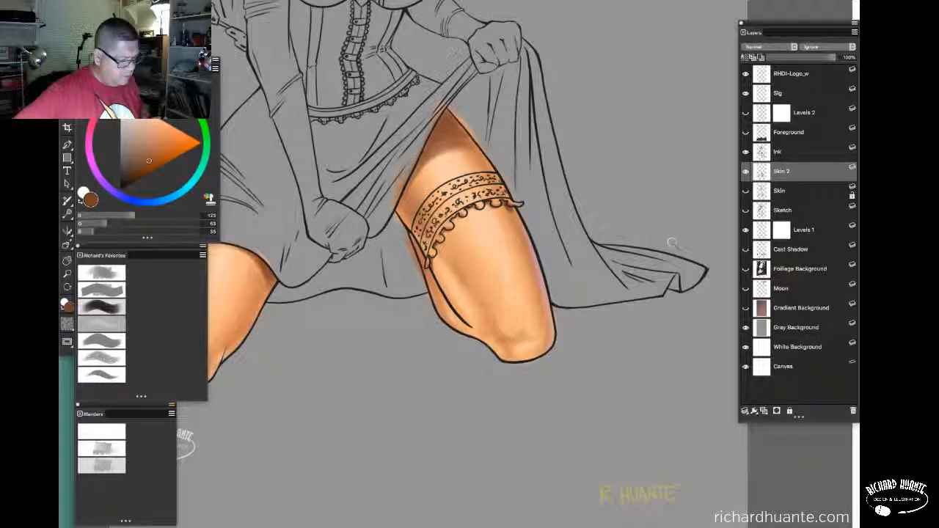
key(super+minus)
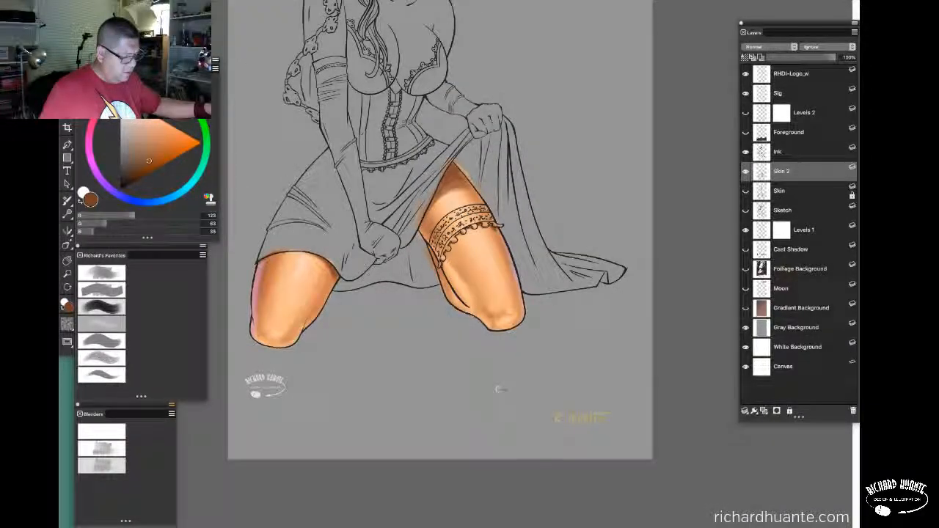
drag(499, 389, 516, 404)
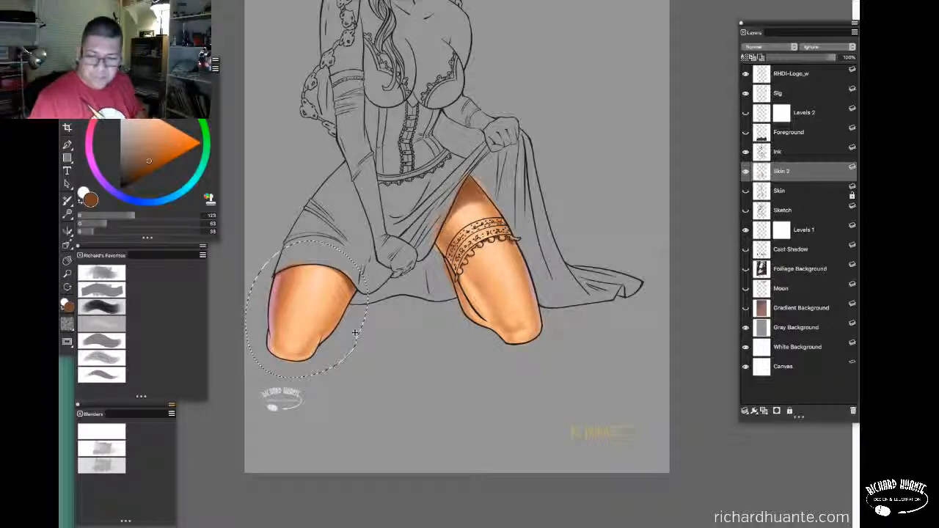
key(ctrl+z)
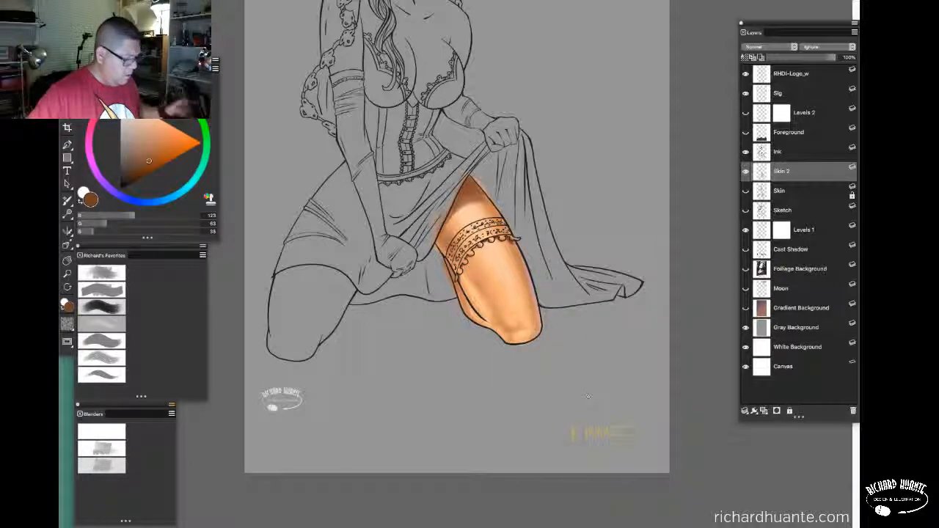
key(super+z)
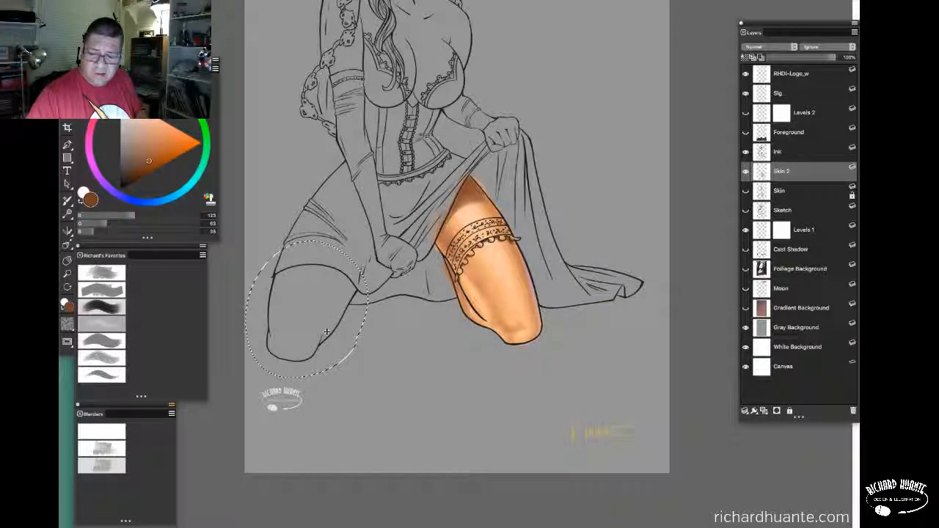
key(super+z)
key(super+d)
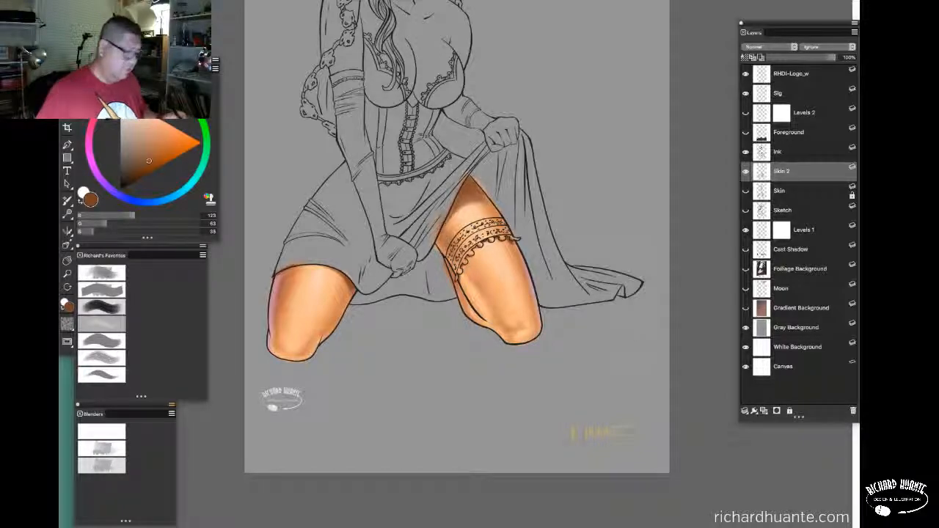
Choose the bright orange swatch and an airbrush, and add a warm orange tint to the gartered leg's knee
drag(582, 259, 602, 260)
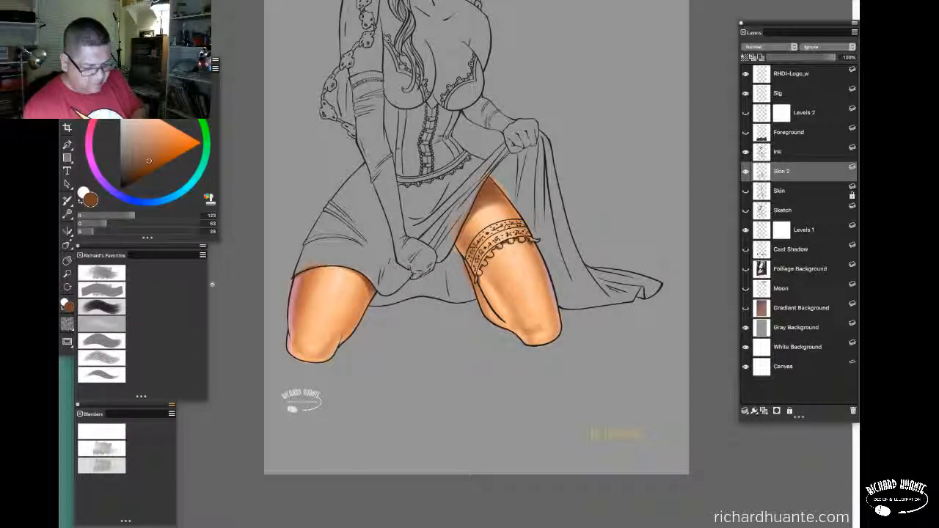
click(139, 68)
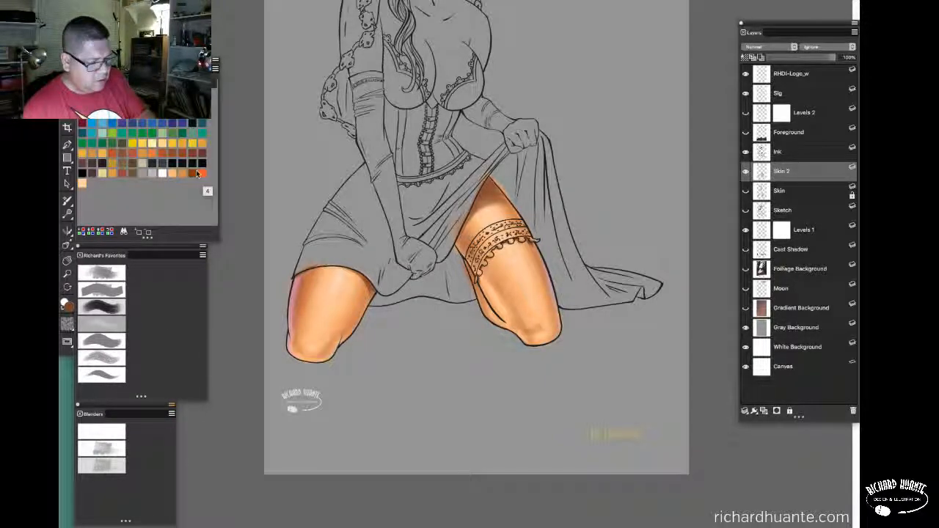
click(202, 174)
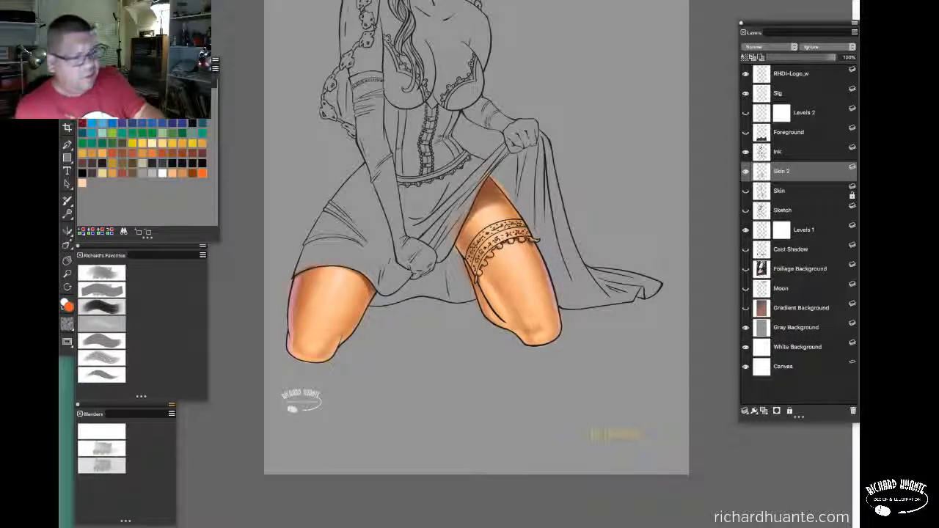
click(82, 6)
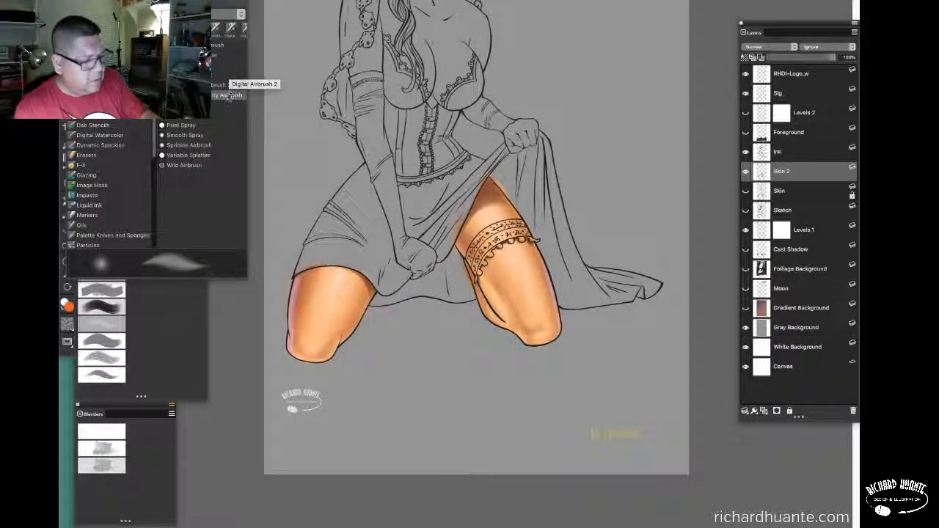
click(225, 96)
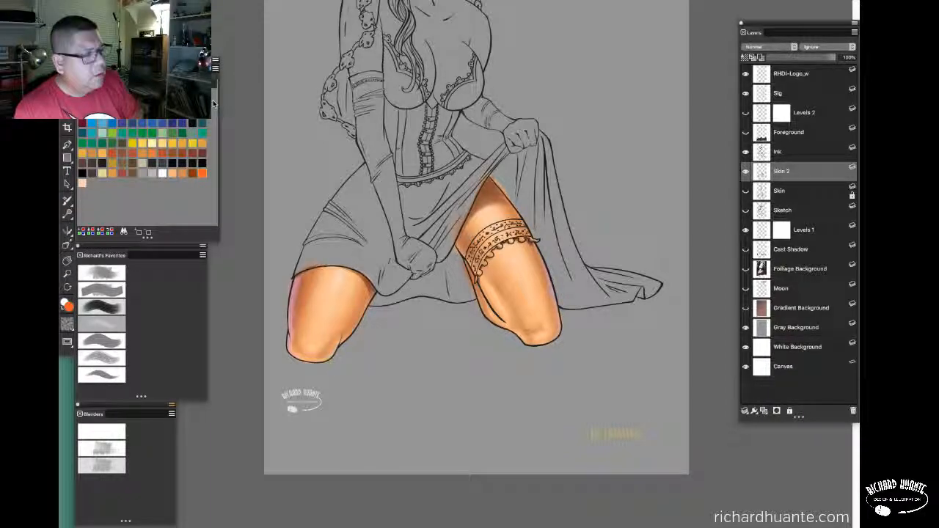
click(287, 2)
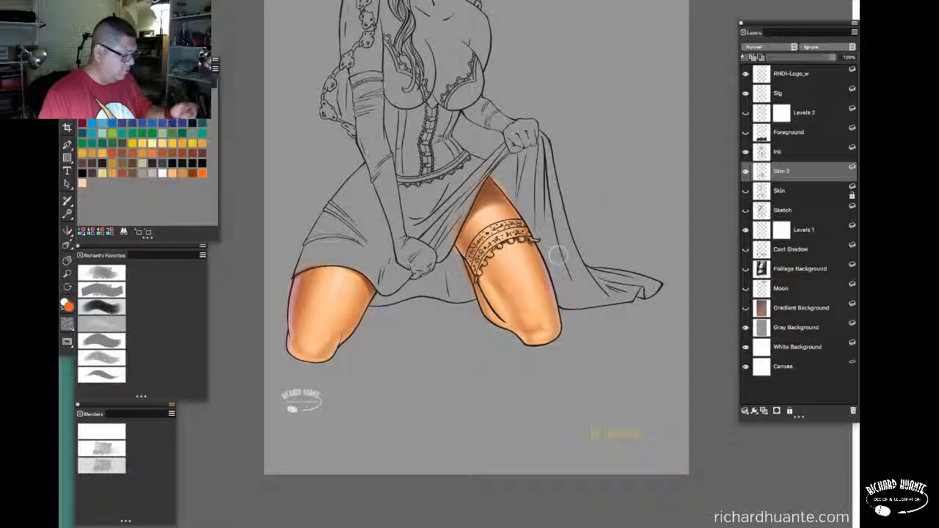
mouse_move(519, 346)
mouse_down()
mouse_move(546, 345)
mouse_move(535, 345)
mouse_move(554, 338)
mouse_move(554, 324)
mouse_up()
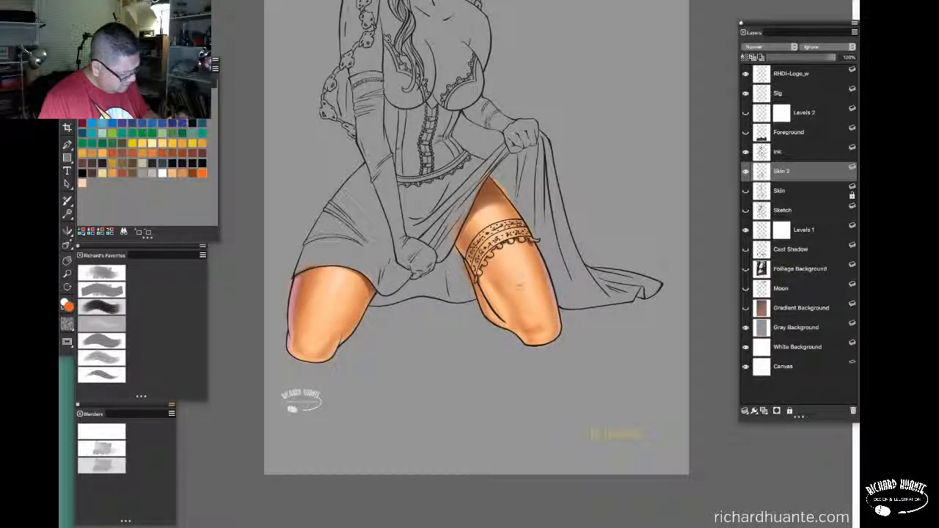
Touch up the outer edge of the gartered leg's knee and save the painting
drag(565, 314, 554, 323)
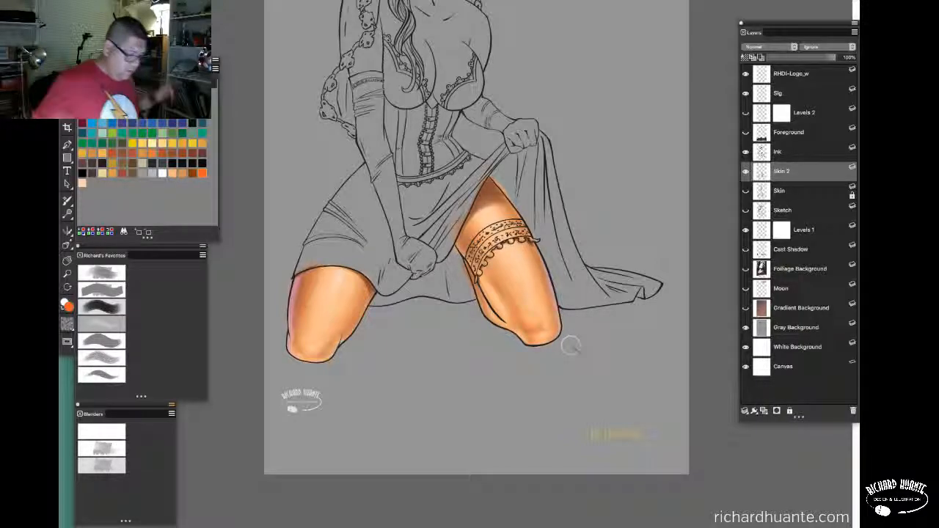
drag(585, 279, 587, 304)
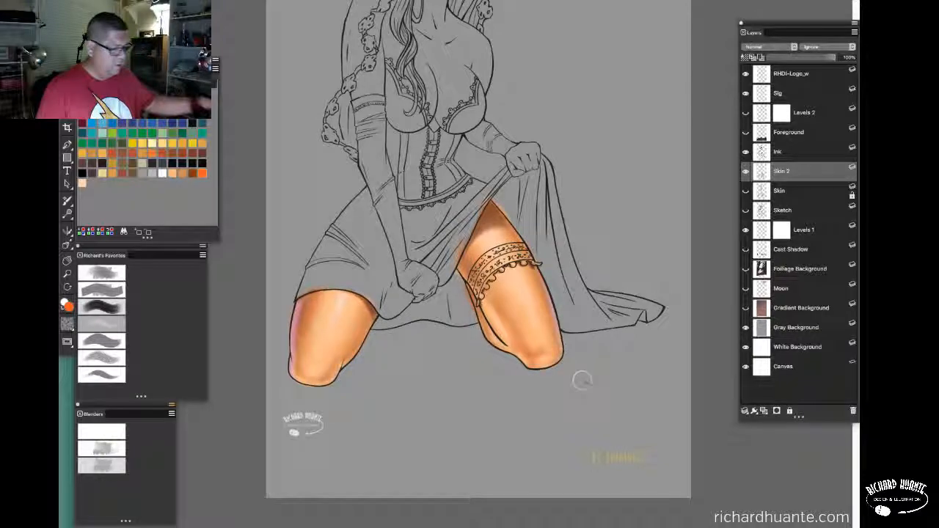
key(ctrl+minus)
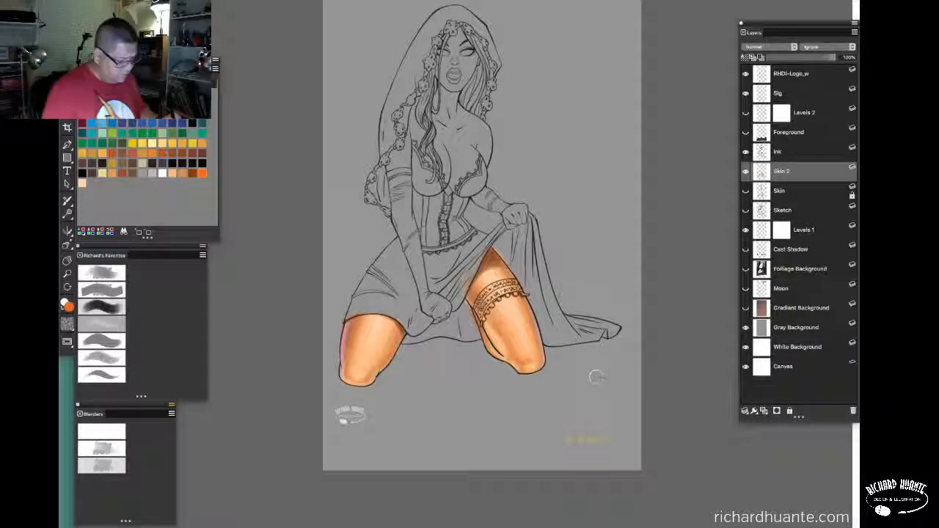
click(165, 1)
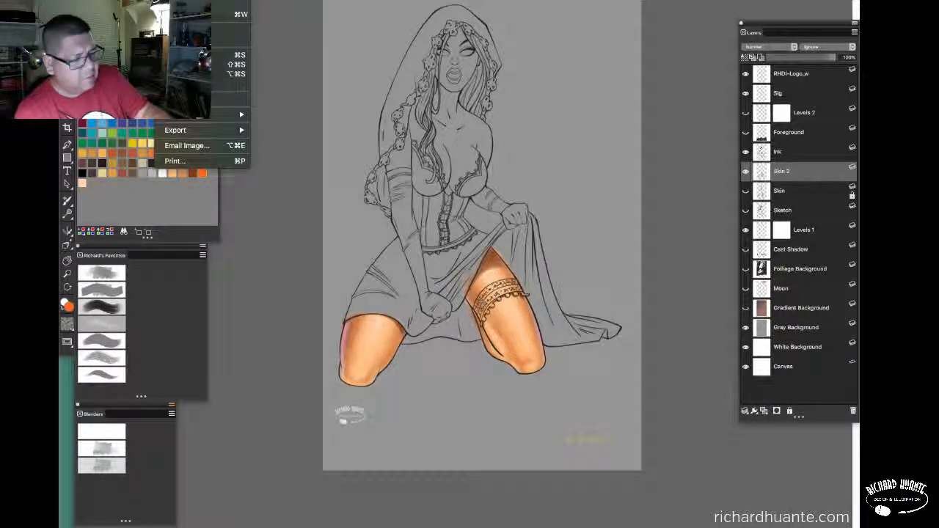
click(176, 55)
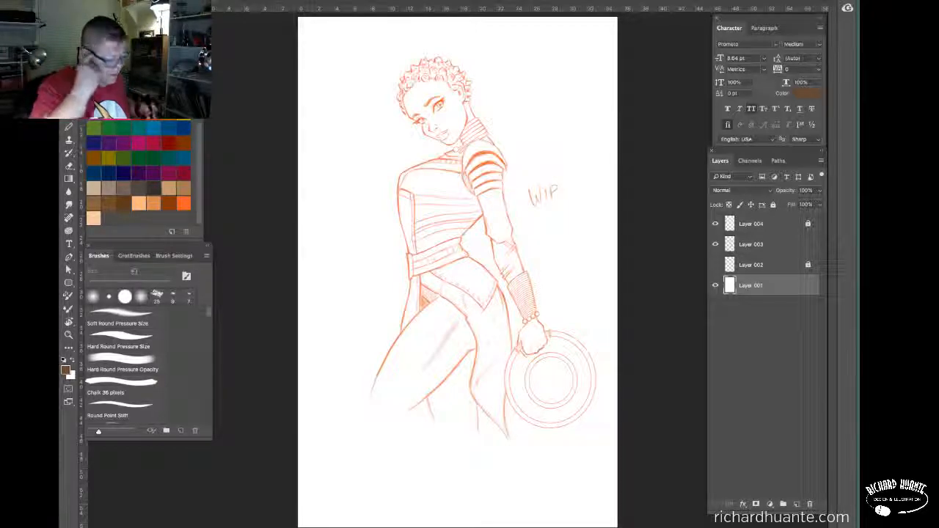
Switch to Photoshop and examine the WIP character sketch, checking what Layer 004, Layer 003 and Layer 002 each contain
key(ctrl+plus)
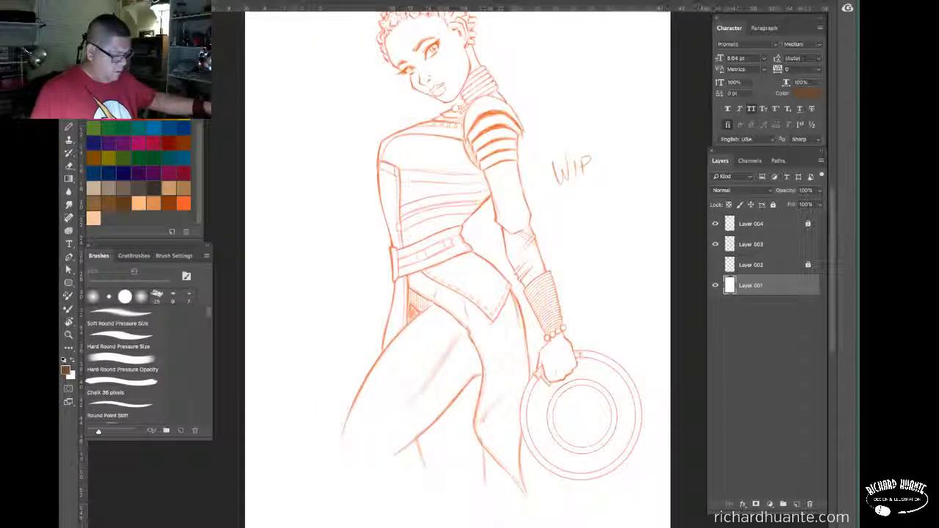
key(ctrl+minus)
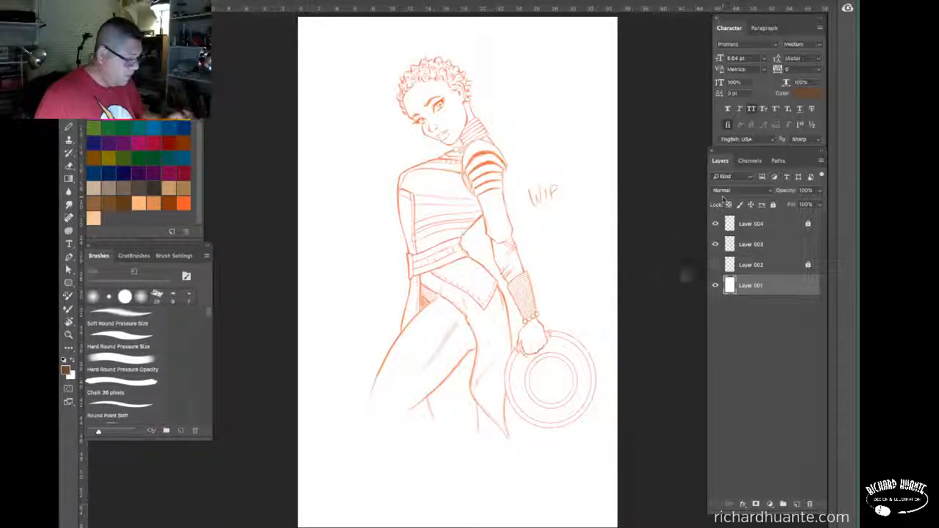
click(716, 224)
click(716, 225)
click(717, 246)
click(717, 245)
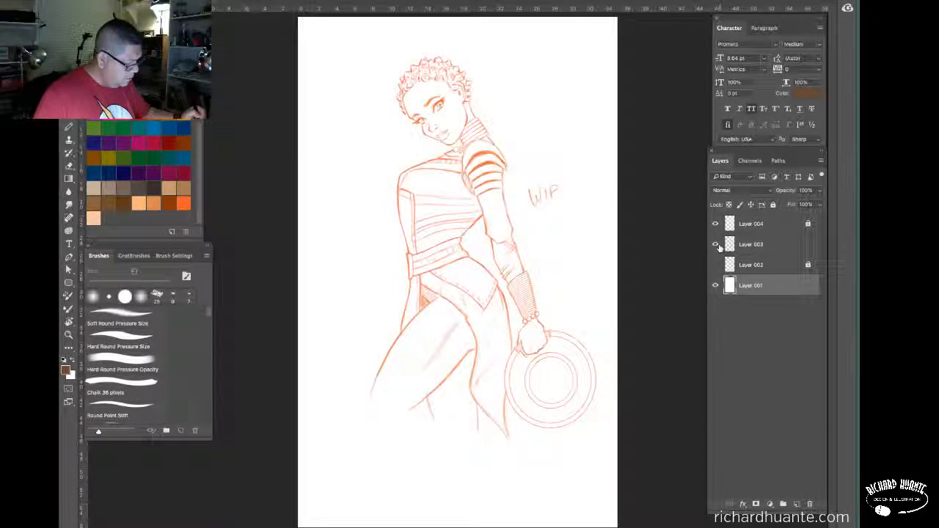
click(717, 265)
click(716, 265)
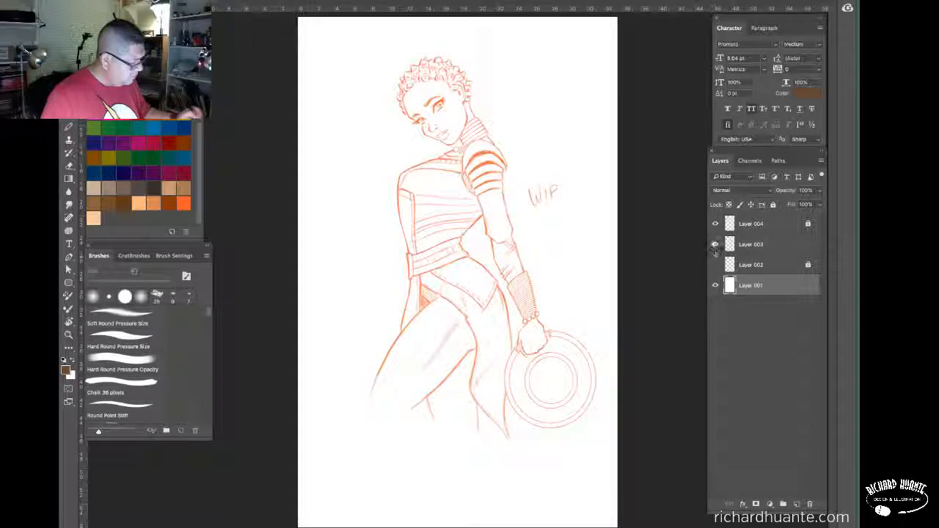
Hide Layer 004 and Layer 003, show and unlock the faint figure sketch on Layer 002, and set its opacity to 100%
click(716, 225)
click(717, 245)
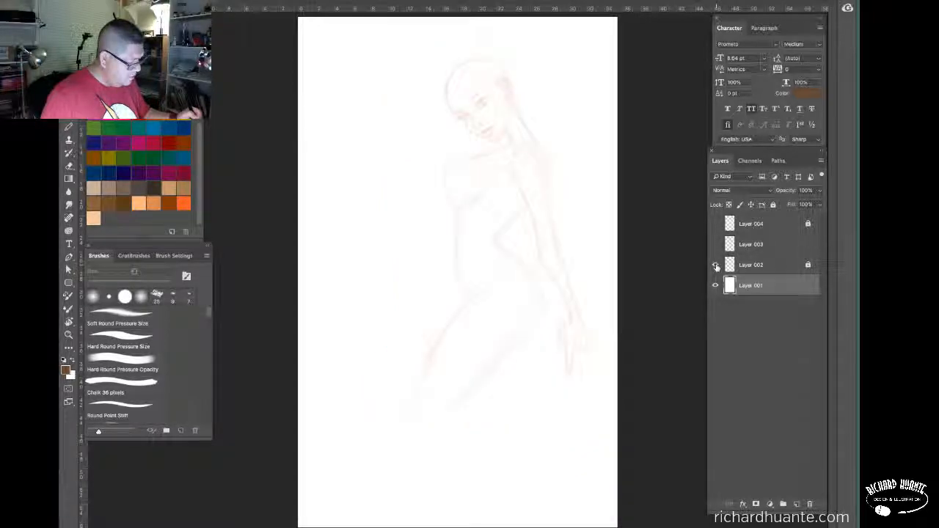
click(717, 265)
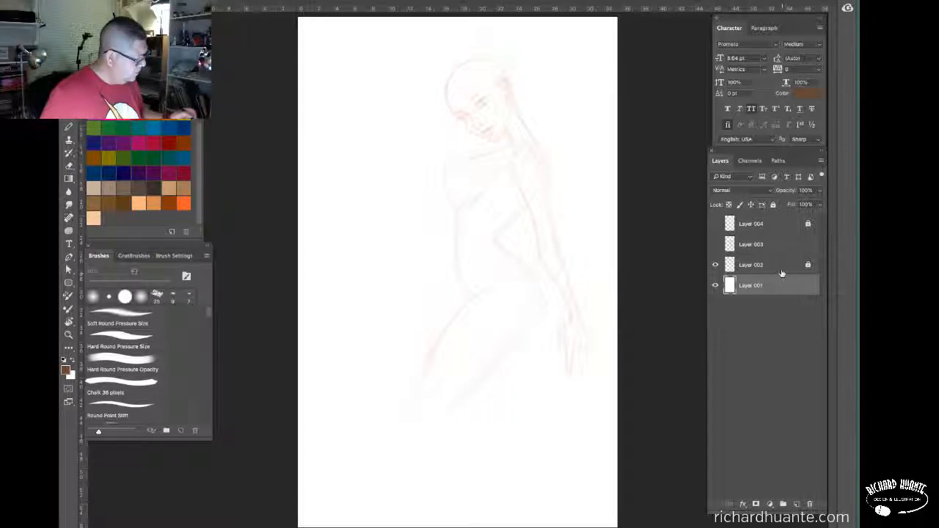
click(808, 265)
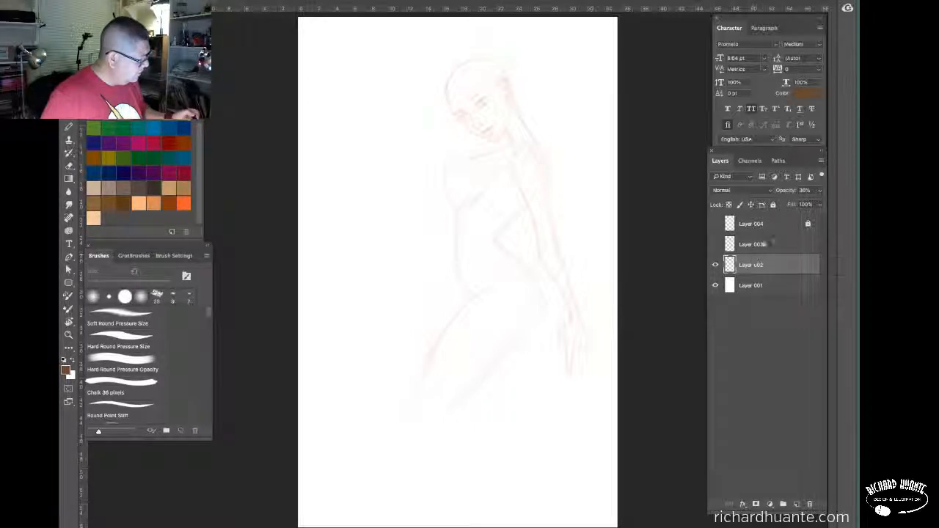
click(792, 192)
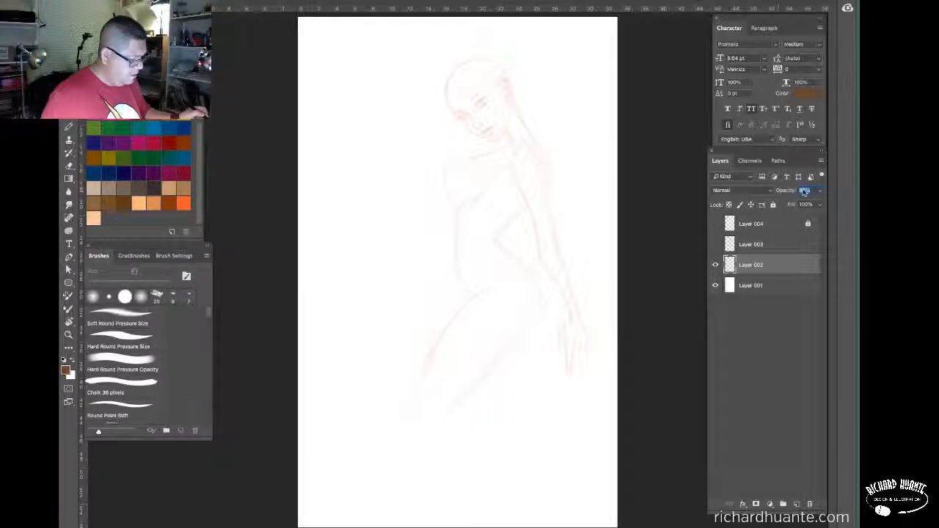
text(100)
key(Return)
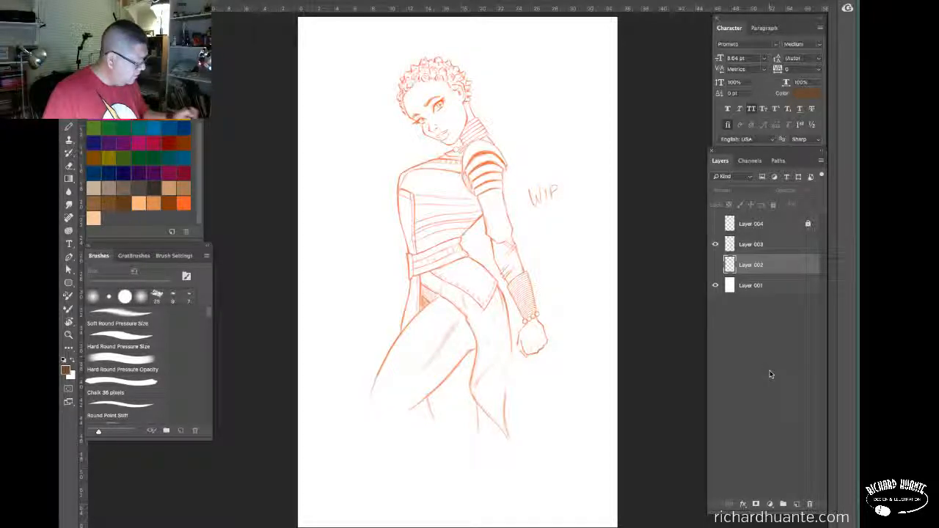
Add a new layer directly above Layer 002 and name it Skin
key(ctrl+shift+alt+n)
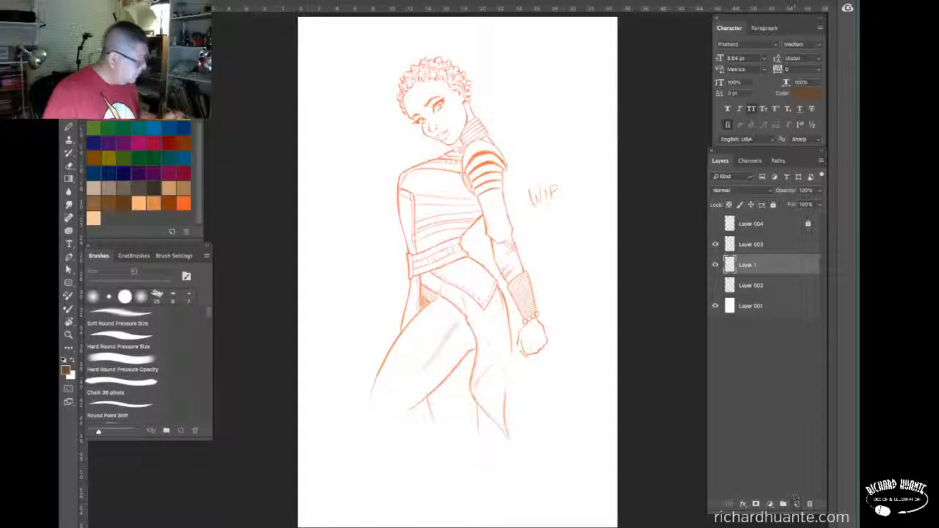
double_click(748, 266)
text(Sk)
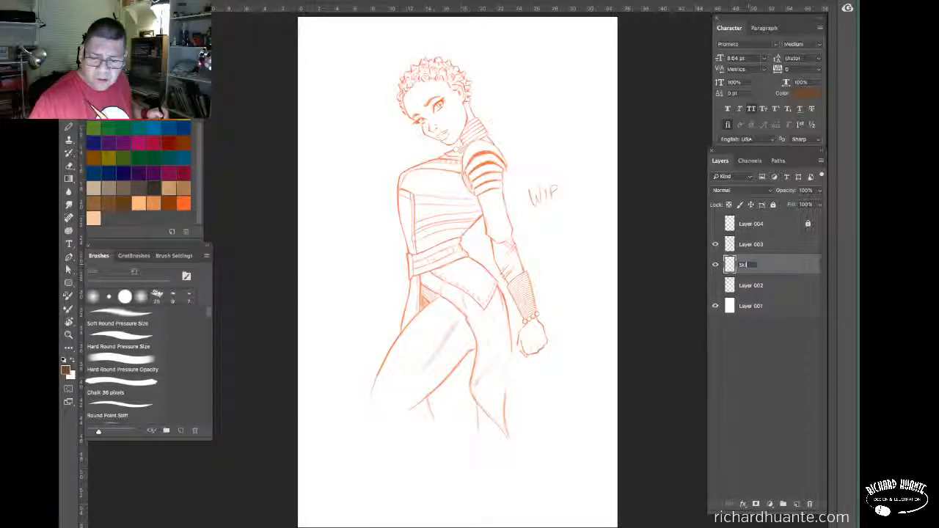
text(in)
key(Return)
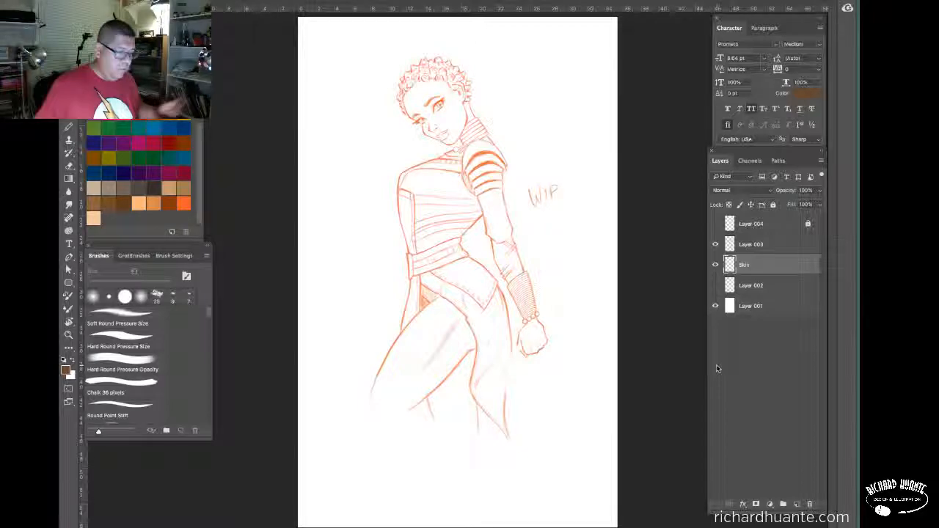
Choose the Hard Round Pressure Size brush and enlarge it to 150 px for painting on the Skin layer
key(ctrl+plus)
drag(546, 399, 562, 340)
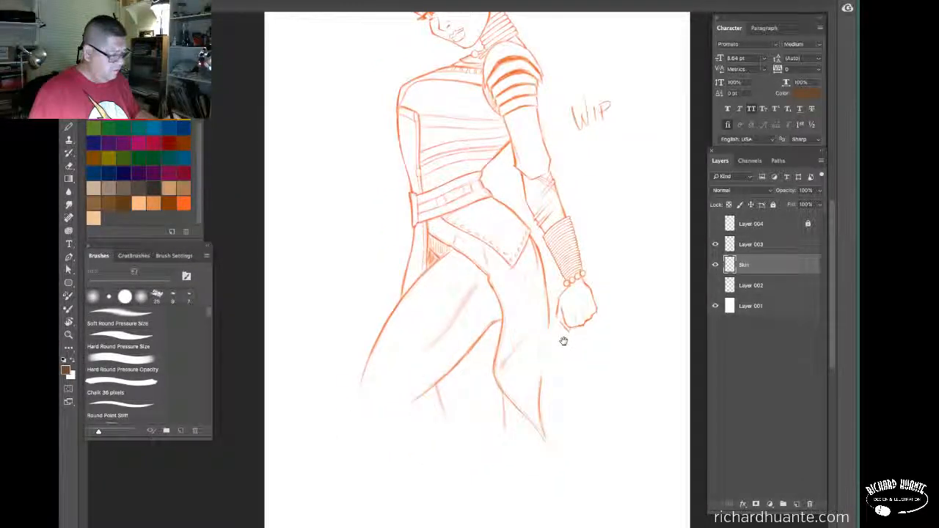
key(ctrl+r)
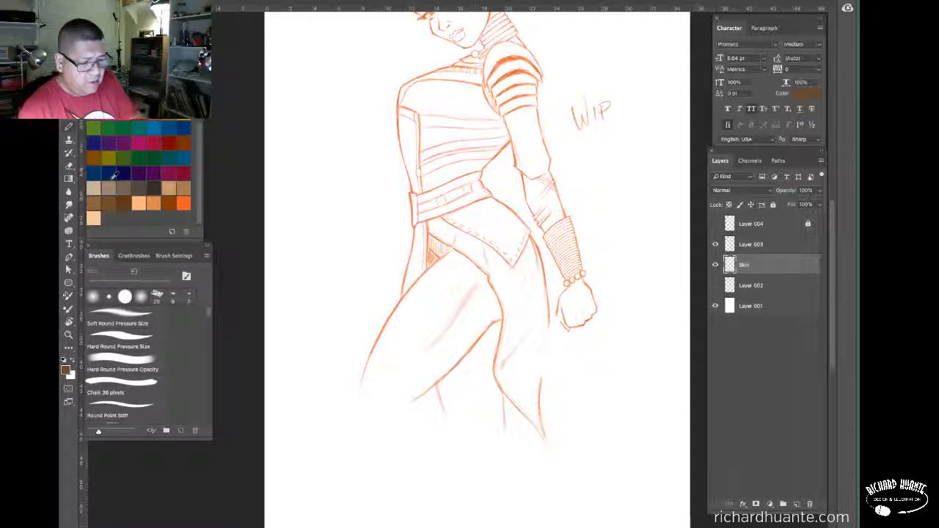
click(121, 319)
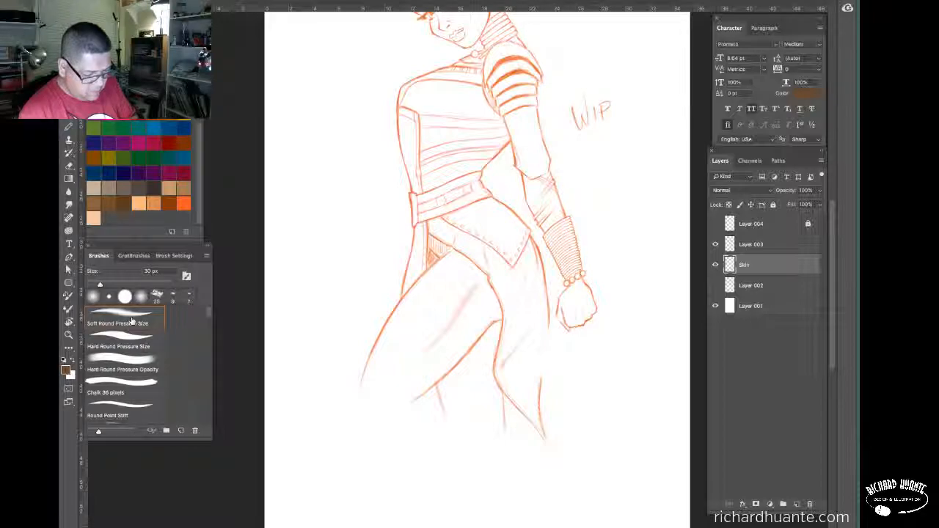
scroll(206, 318, down, 1)
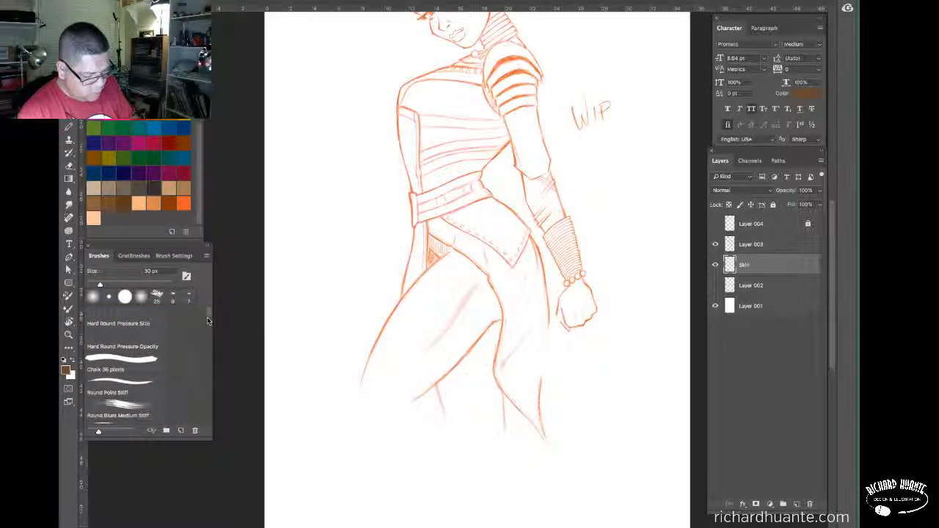
scroll(207, 317, up, 1)
click(121, 341)
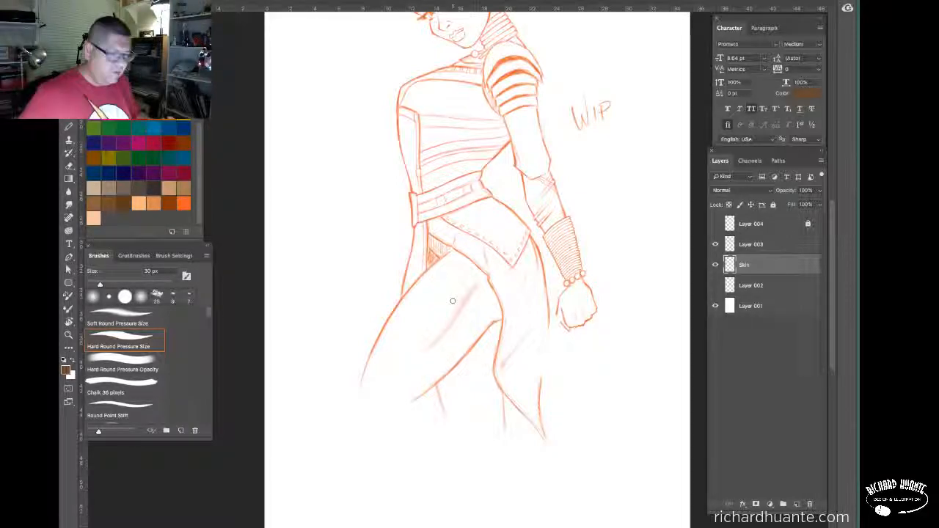
key(bracketright)
key(bracketright)
key(bracketright)
key(bracketright)
key(bracketright)
key(bracketright)
key(bracketright)
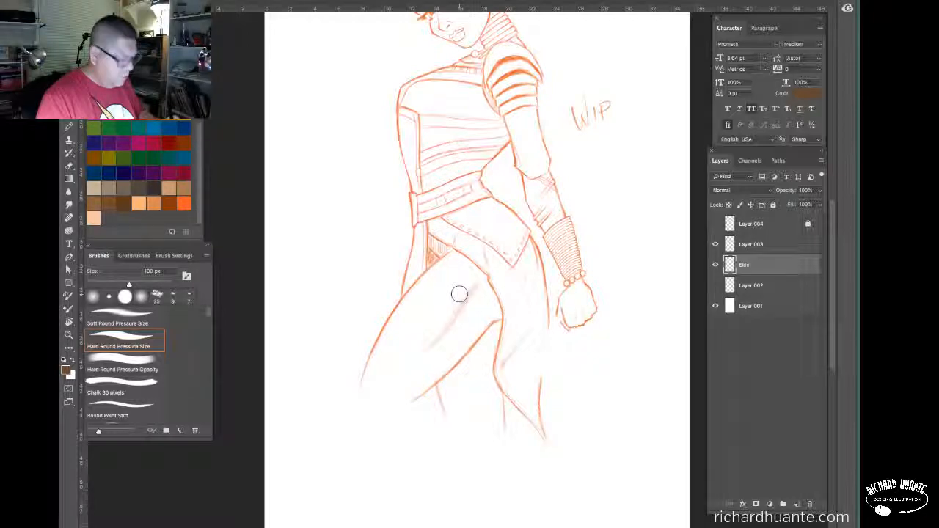
key(bracketright)
key(bracketright)
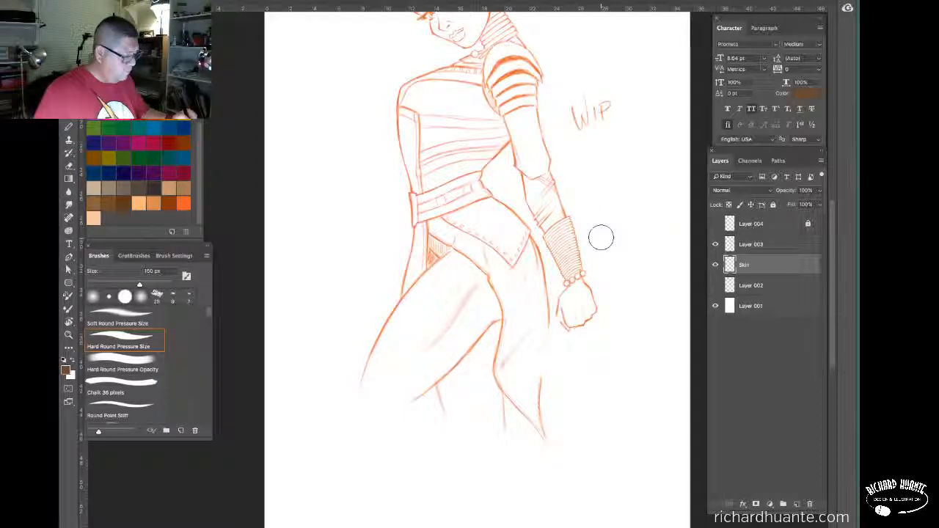
Show Layer 004 so the round shield is included in the sketch
drag(601, 238, 605, 240)
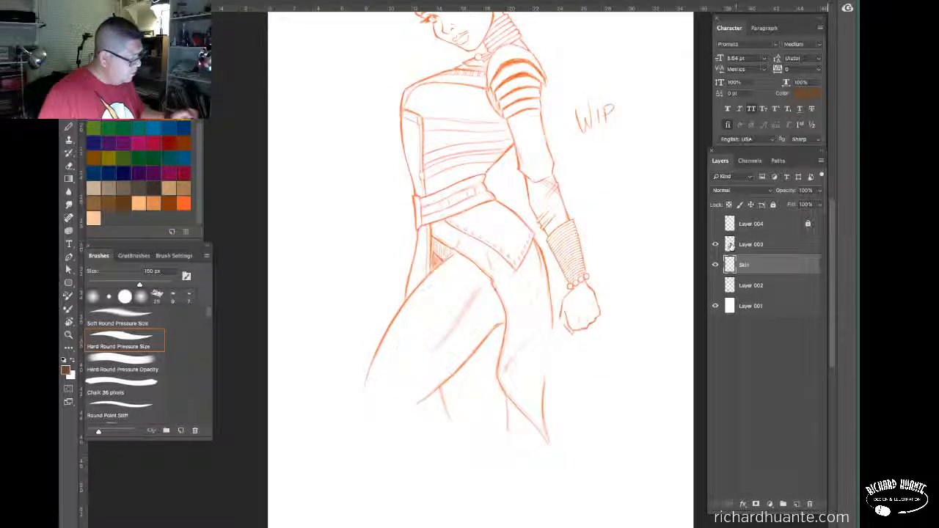
click(716, 224)
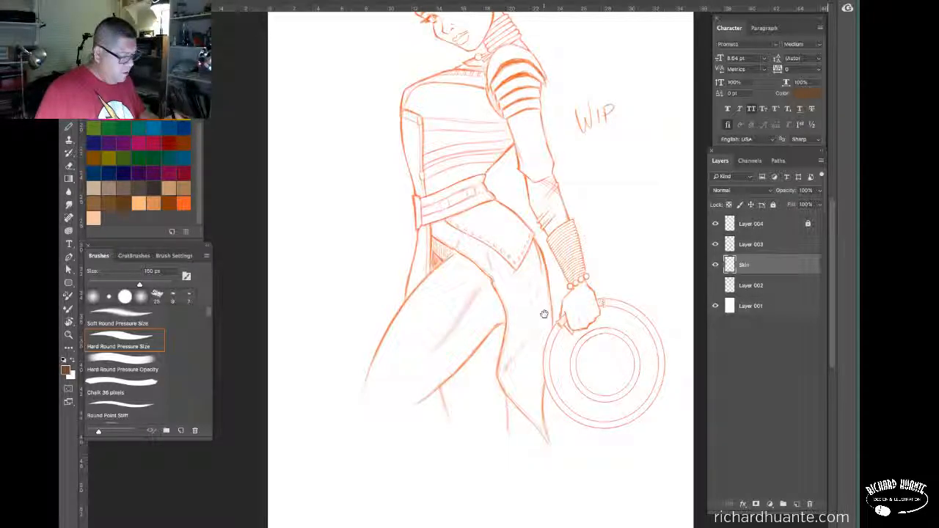
drag(544, 314, 538, 301)
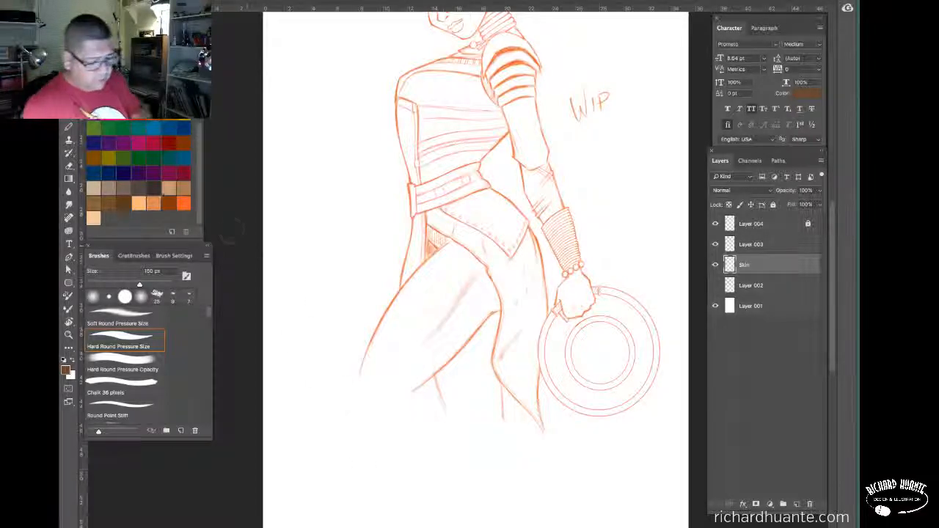
Pick the light orange-tan swatch and darken the foreground colour to brown RGB 177, 94, 35 (b15e23)
click(157, 201)
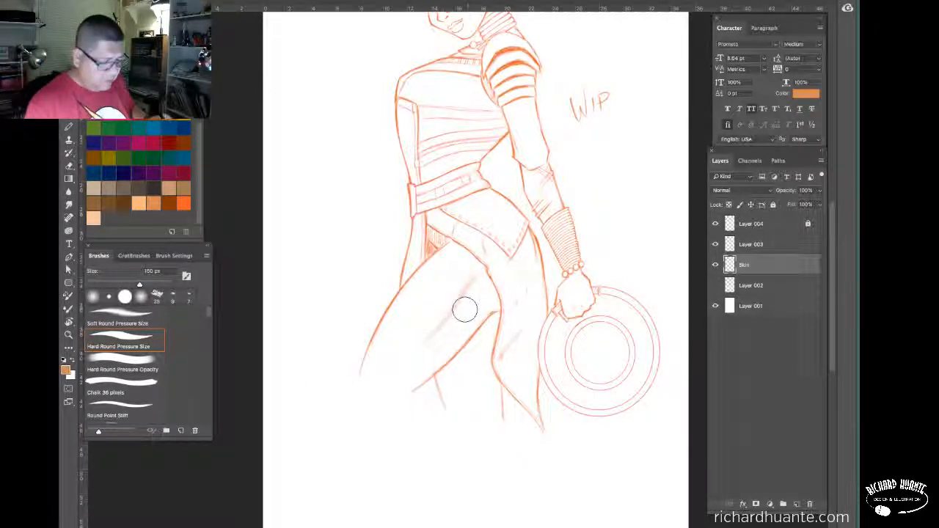
click(65, 370)
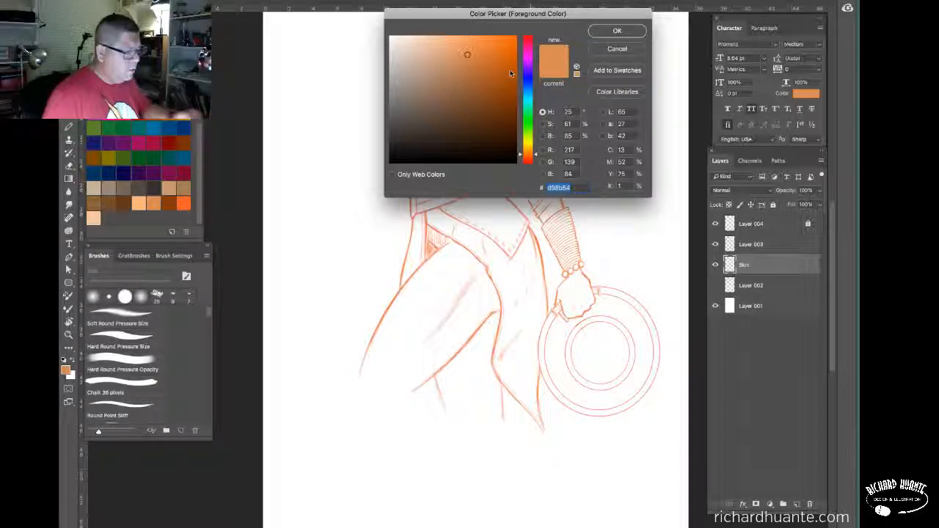
mouse_move(511, 73)
mouse_down()
mouse_move(481, 74)
mouse_move(492, 74)
mouse_up()
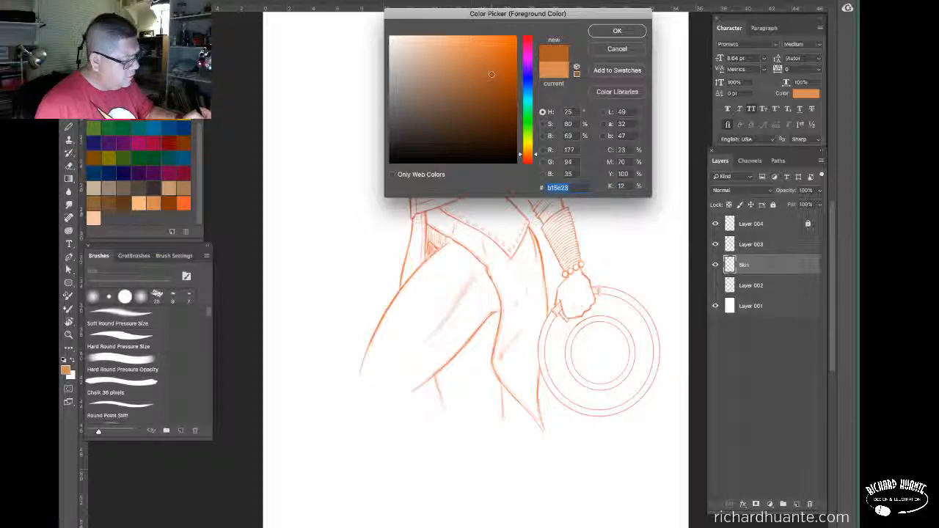
key(Return)
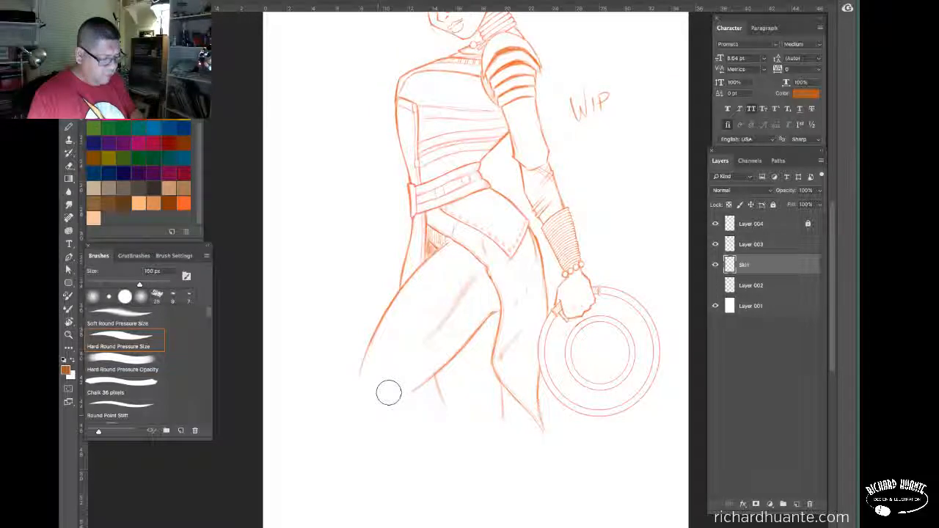
Try blocking in the forward thigh with broad brown strokes on the Skin layer, and undo them
mouse_move(466, 283)
mouse_down()
mouse_move(433, 335)
mouse_move(400, 363)
mouse_up()
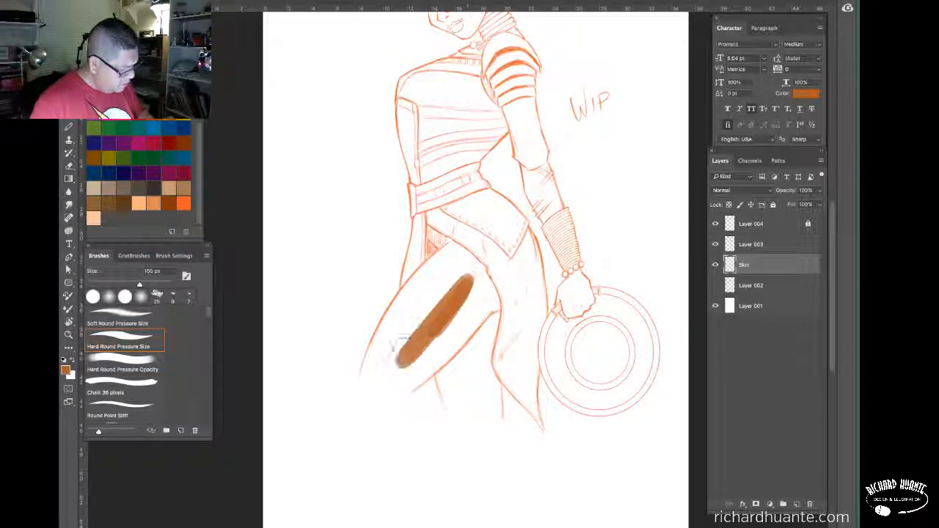
drag(459, 273, 391, 365)
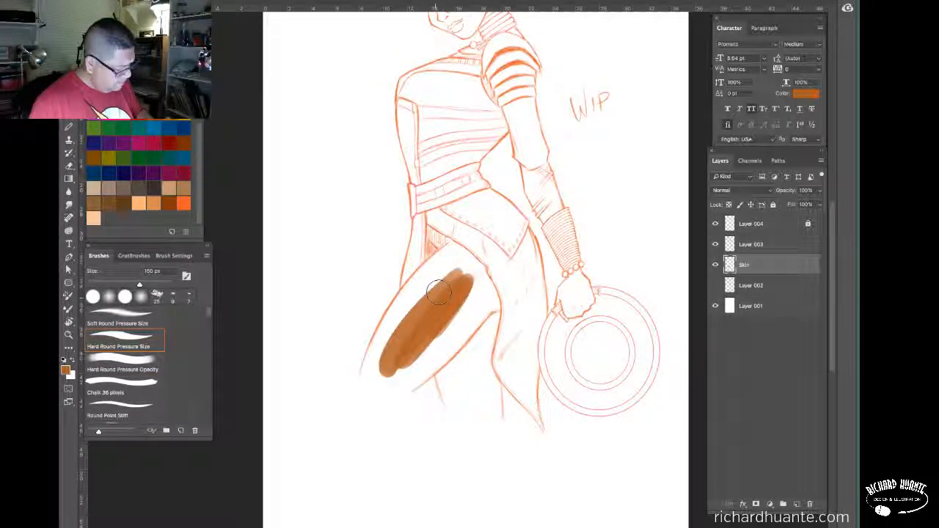
drag(438, 292, 400, 349)
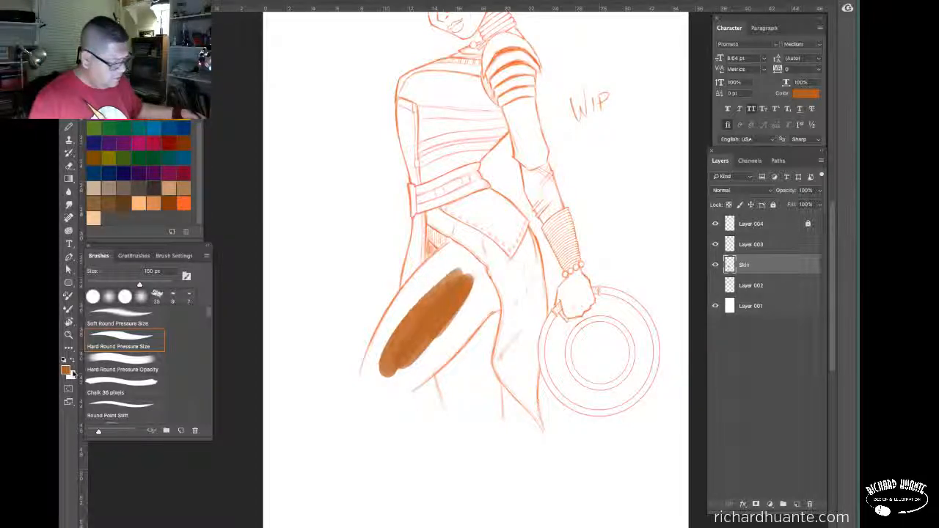
key(super+z)
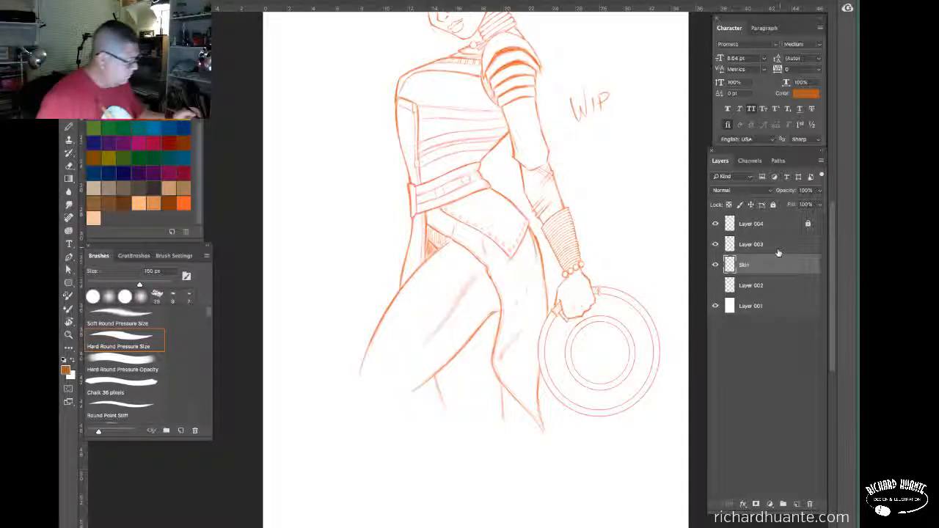
Add a new layer directly above Layer 001 and fill it with 50% Gray in Normal mode at 100% opacity
click(782, 306)
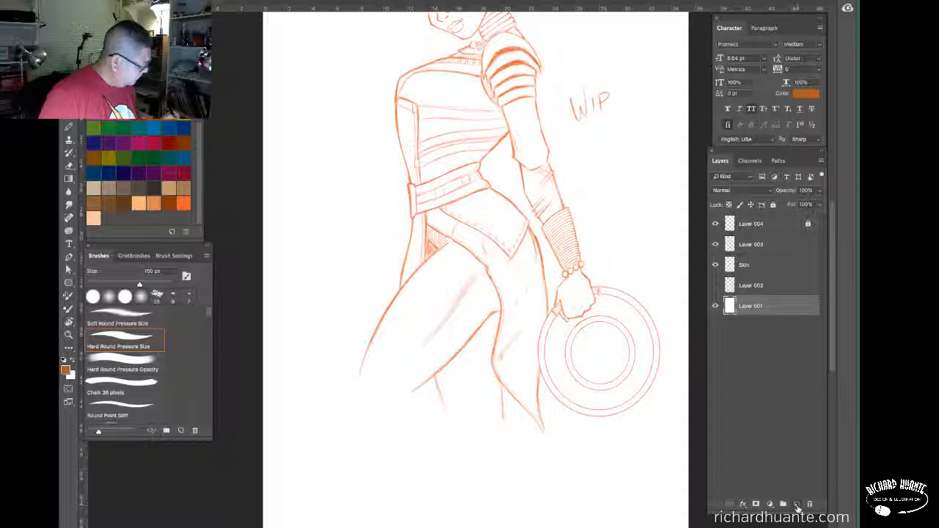
click(797, 505)
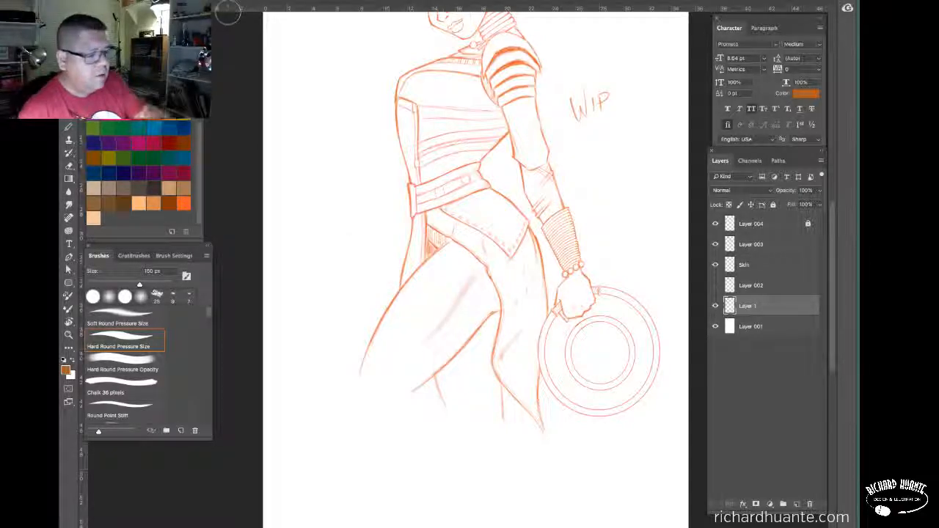
click(169, 1)
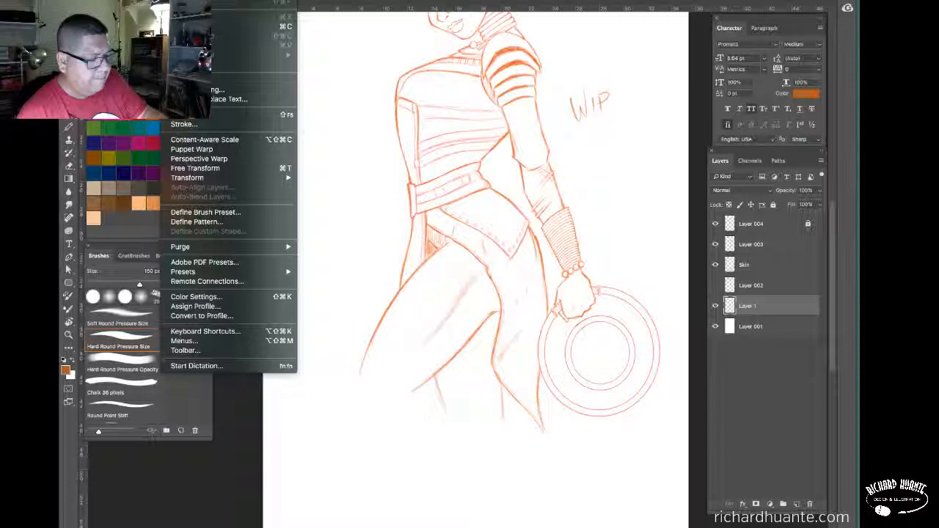
click(180, 114)
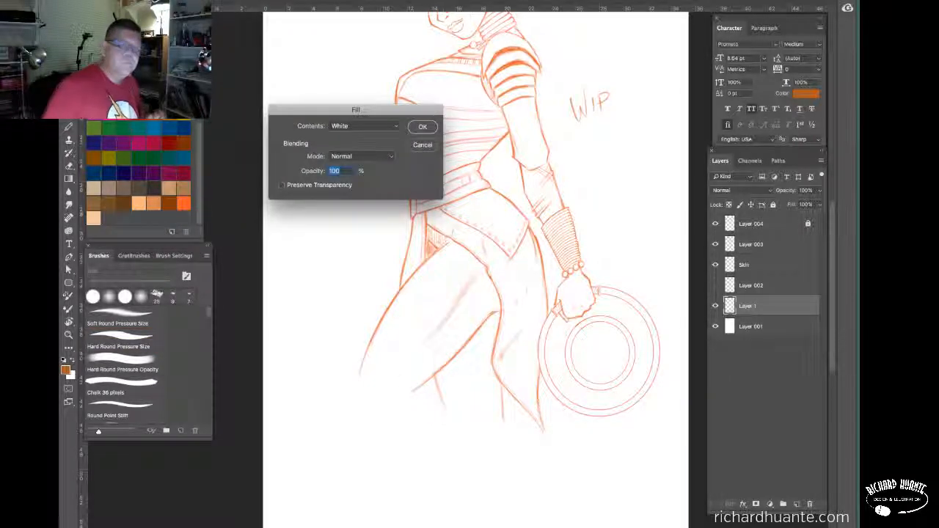
click(364, 125)
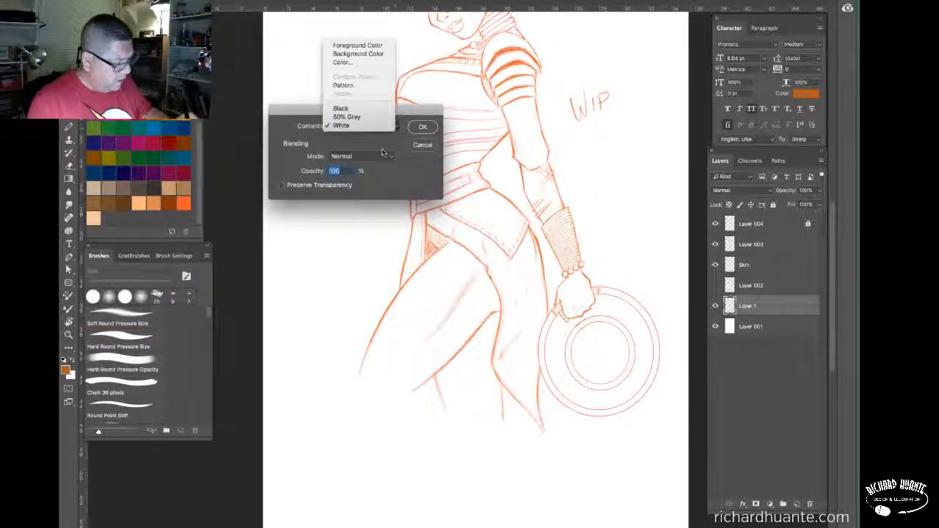
click(363, 119)
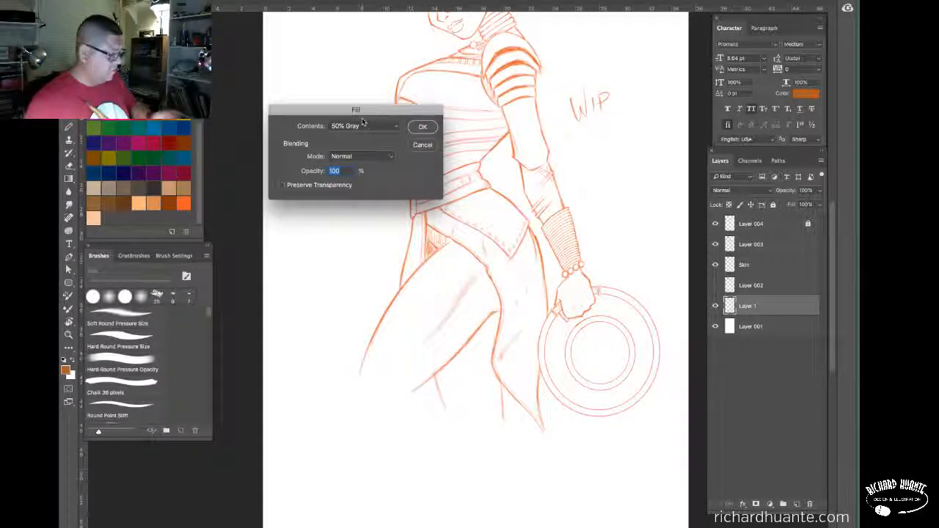
click(423, 126)
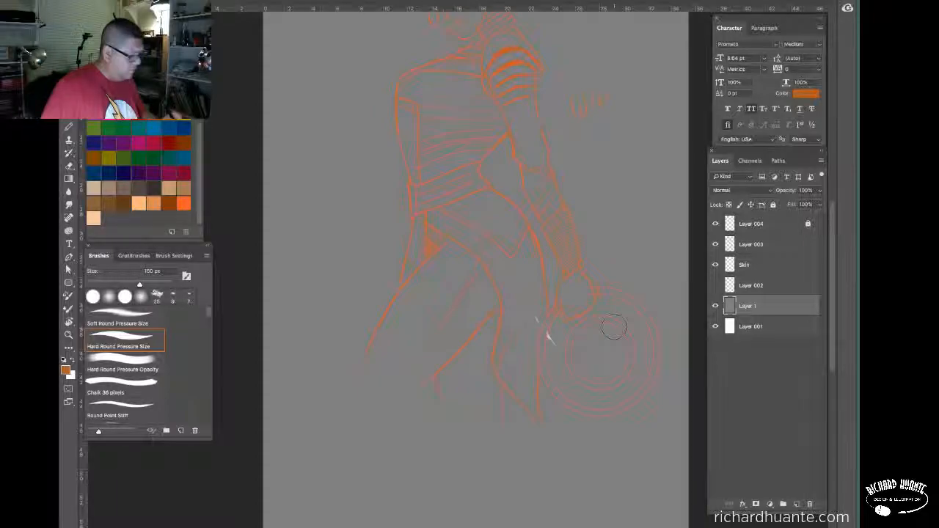
Lock the gray-filled Layer 1, and unlock Layer 004
drag(614, 327, 605, 348)
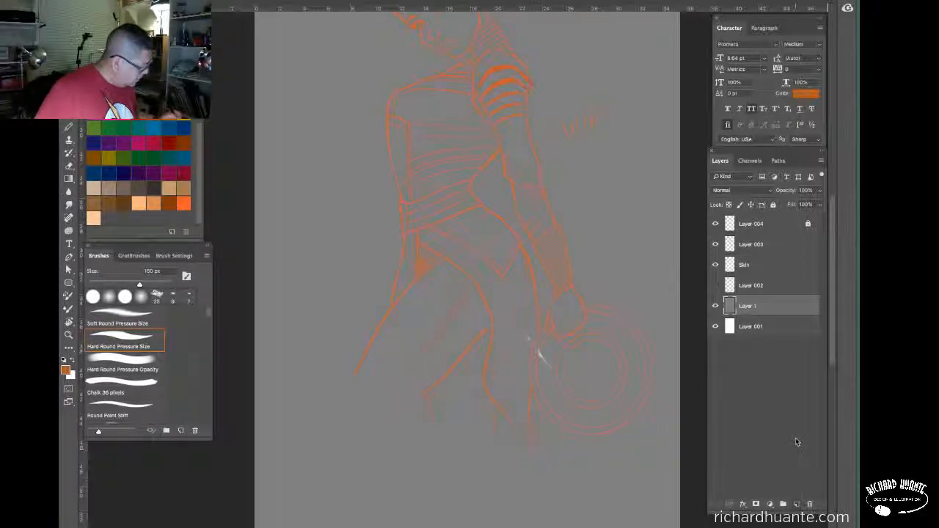
key(ctrl+slash)
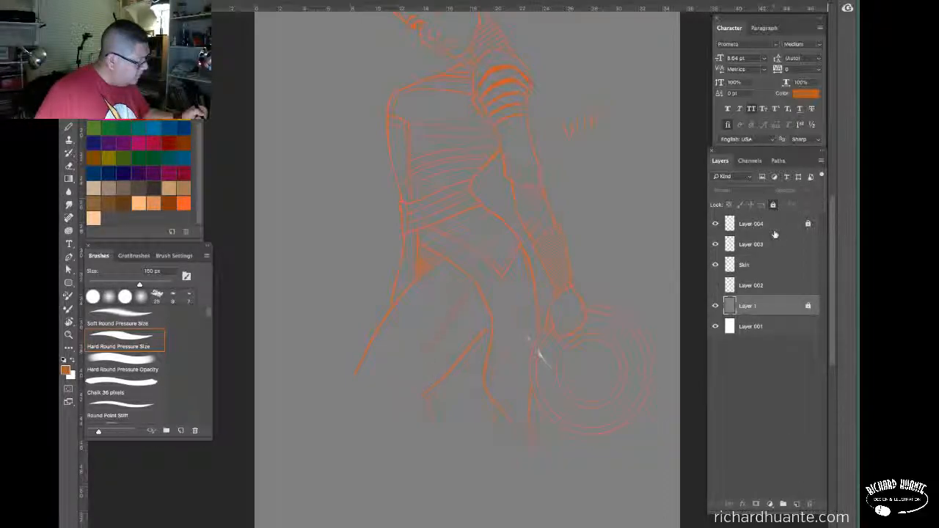
click(774, 233)
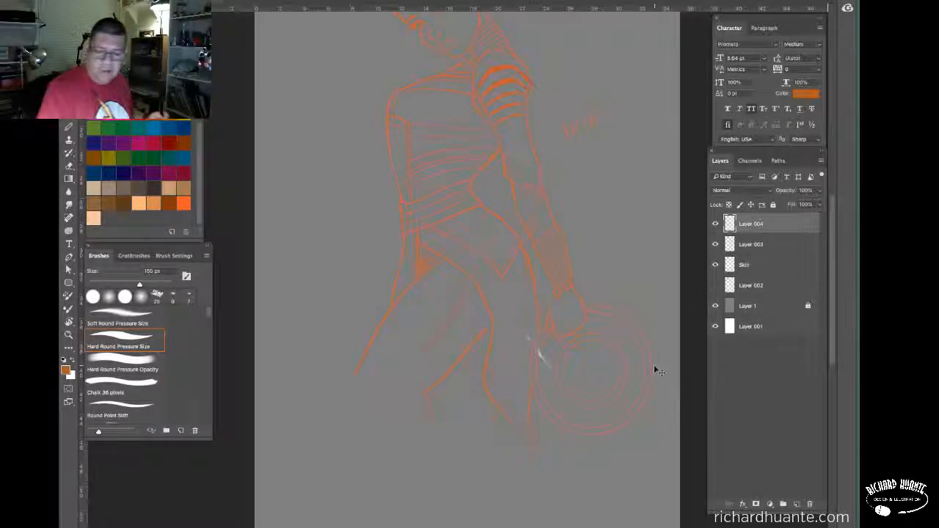
key(ctrl+l)
drag(635, 311, 706, 312)
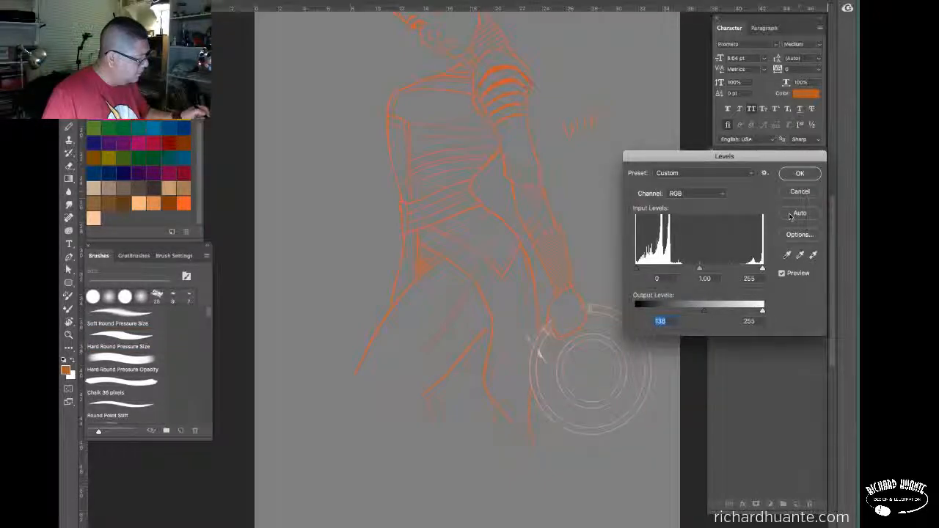
click(798, 193)
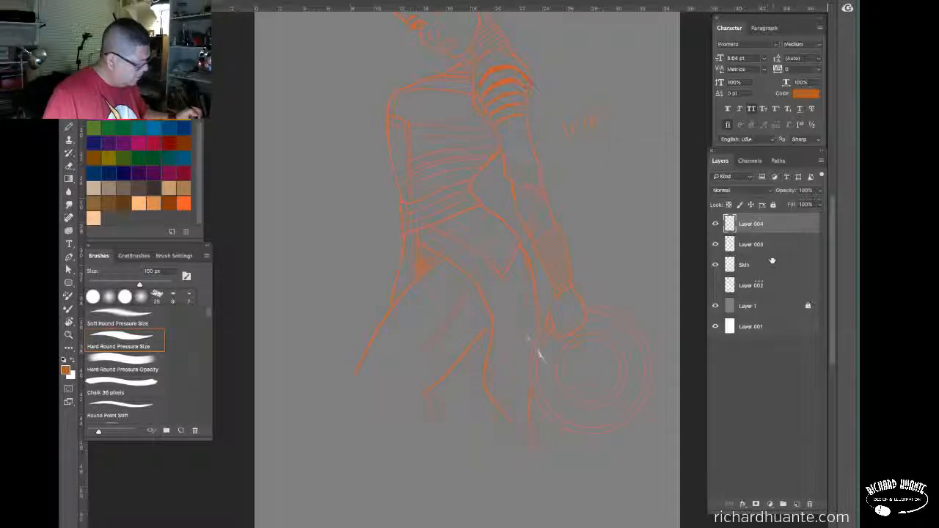
Darken the Layer 003 line art with Levels, using input levels 148, 0.29 and 255 and output levels 0 to 91
click(775, 251)
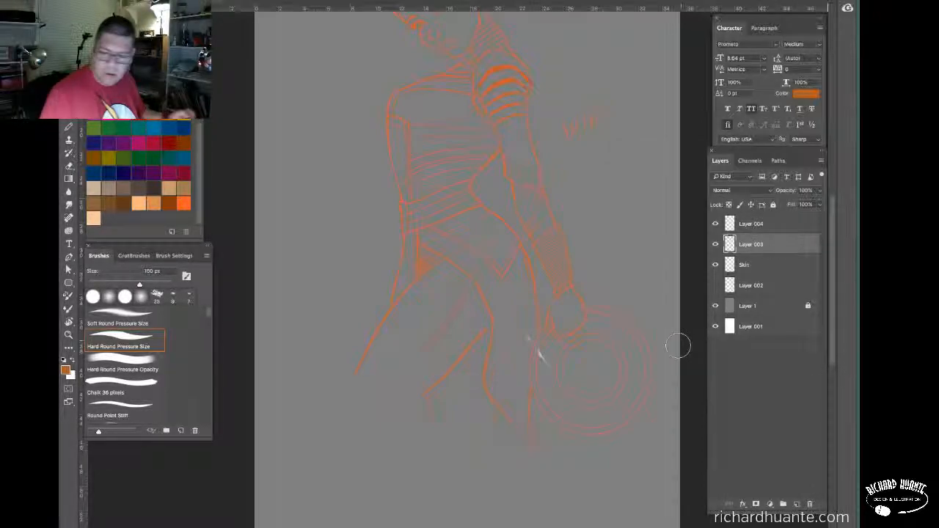
key(super+l)
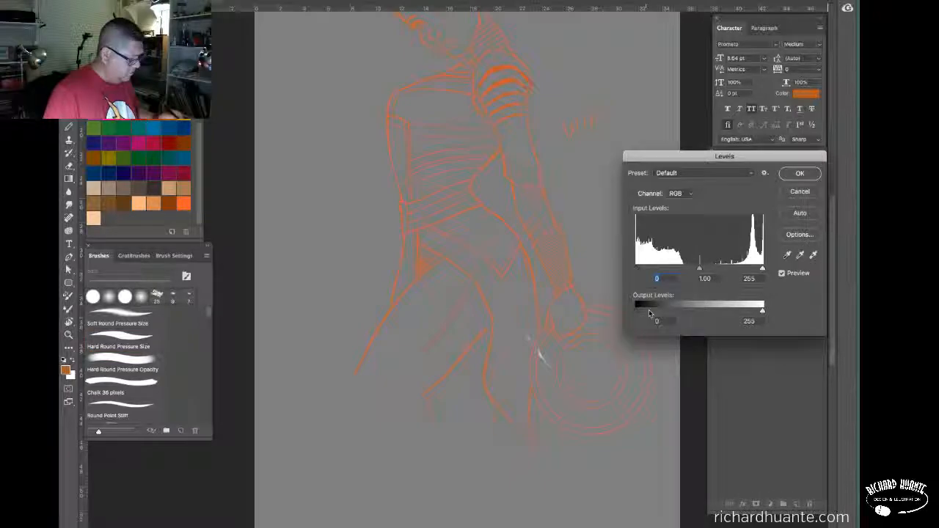
click(638, 311)
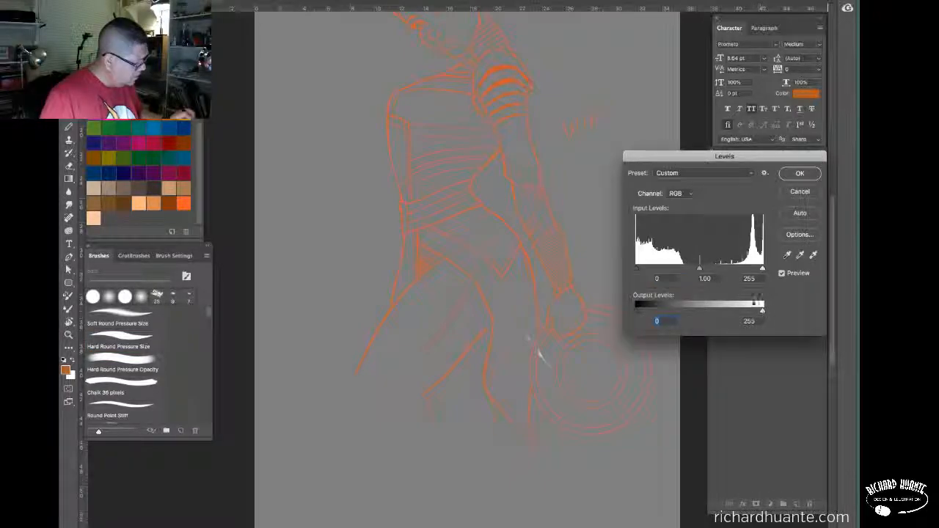
drag(637, 270, 749, 271)
drag(762, 312, 681, 319)
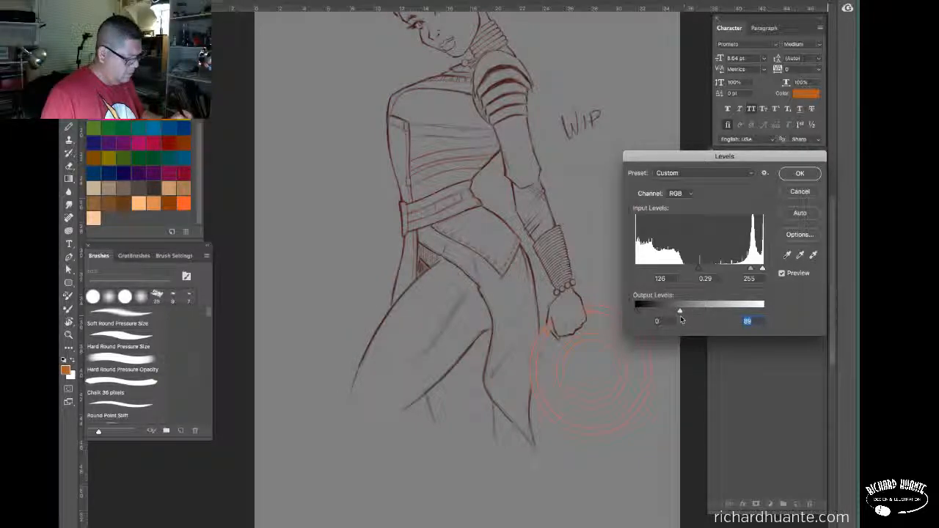
drag(700, 269, 709, 269)
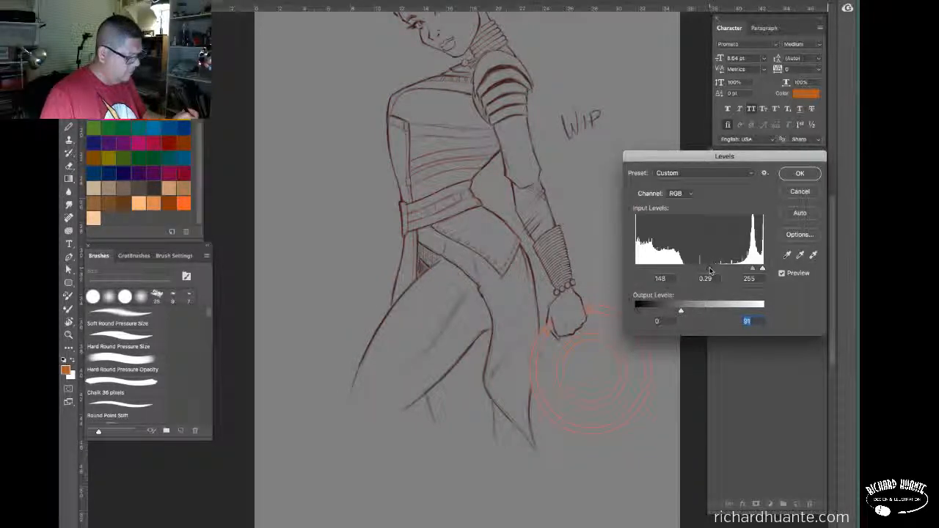
key(Return)
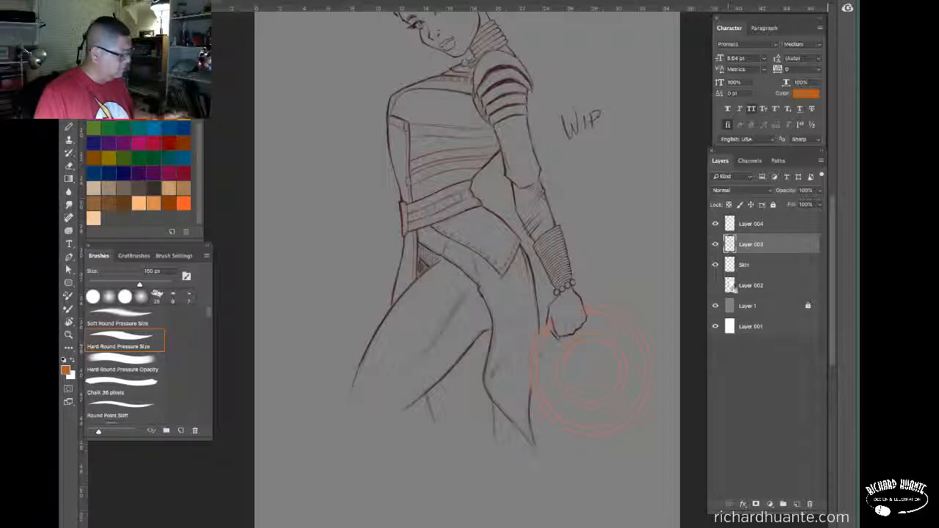
Hide Layer 004 and block in the middle of the forward thigh with broad brown strokes on the Skin layer
click(716, 223)
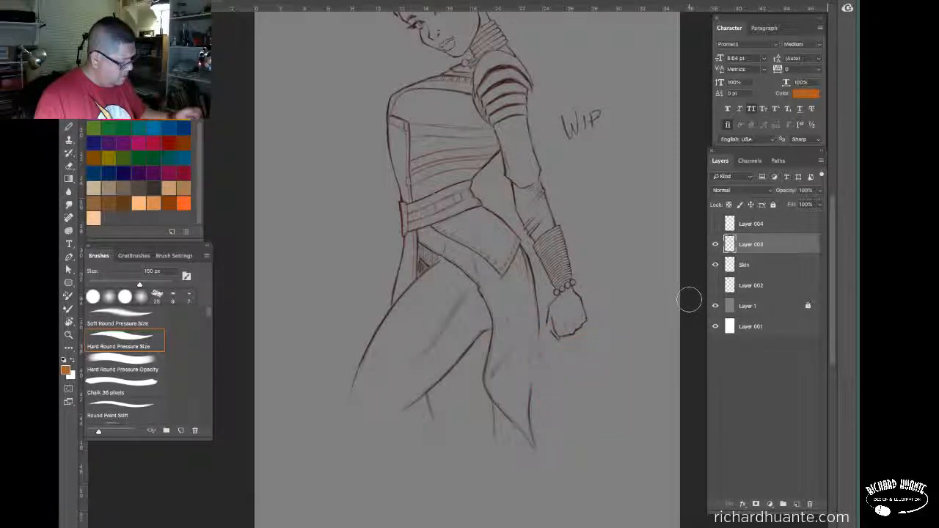
click(760, 265)
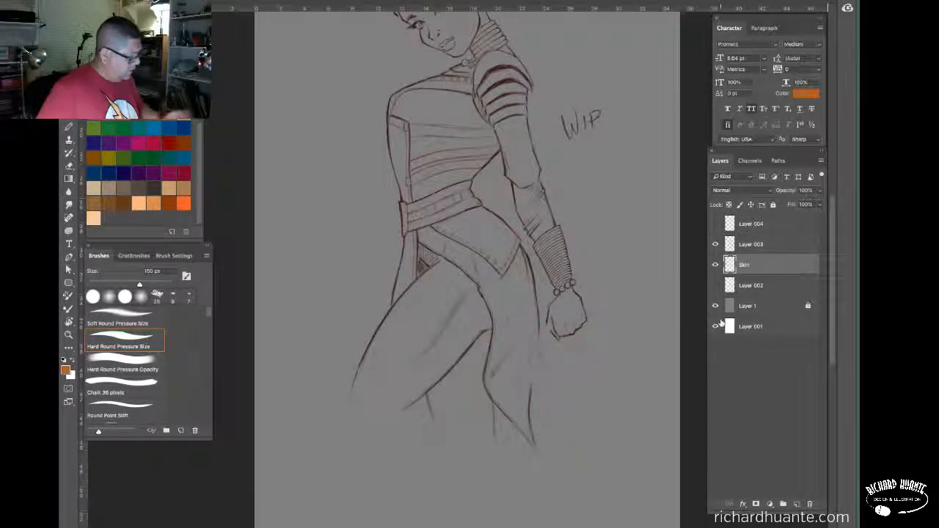
mouse_move(535, 331)
mouse_down()
mouse_move(541, 352)
mouse_move(567, 279)
mouse_up()
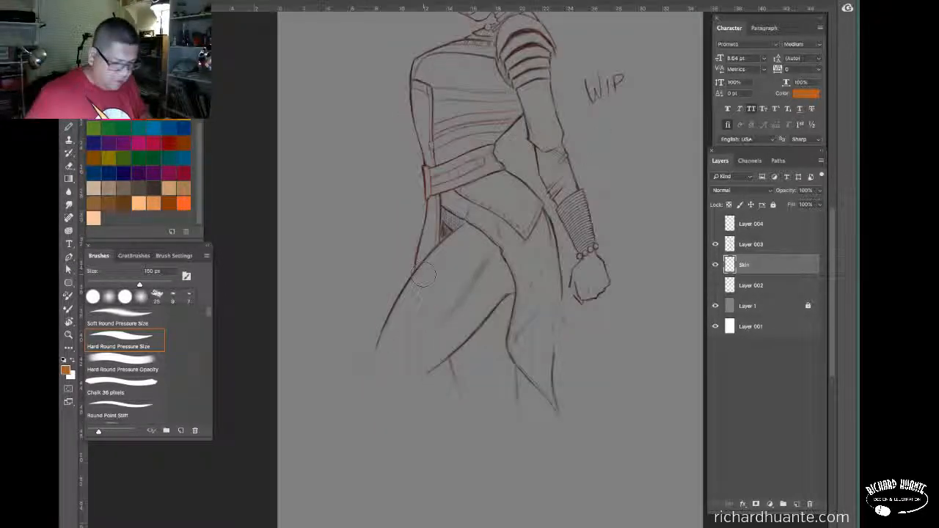
drag(480, 262, 418, 334)
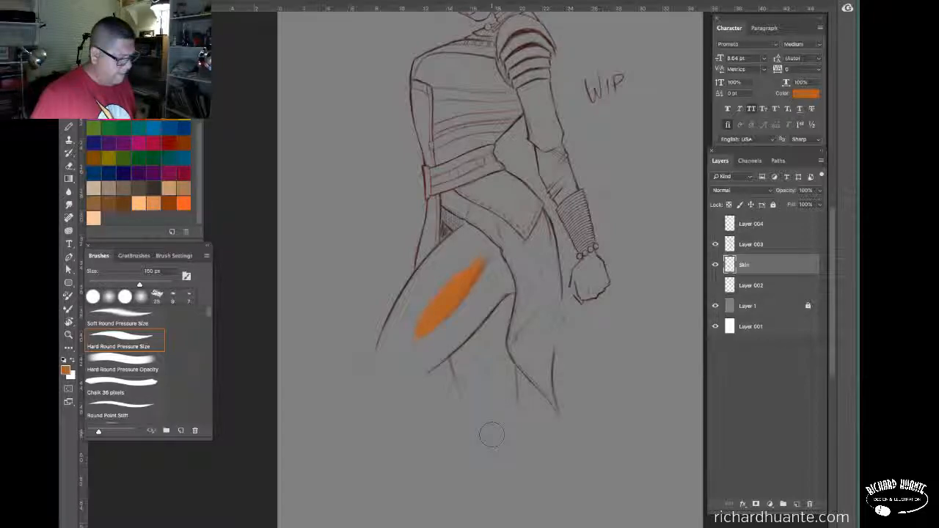
drag(477, 253, 407, 334)
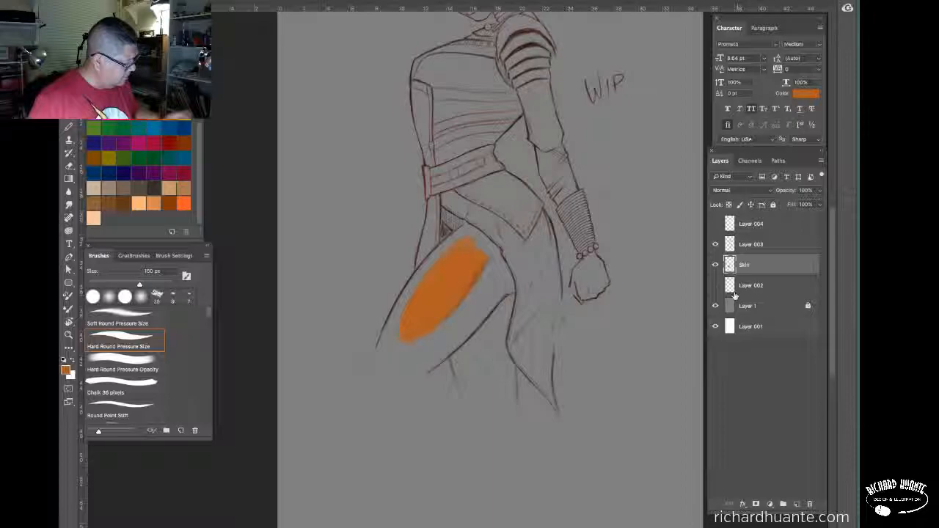
Compare the brown with and without the gray Layer 1, and extend the skin fill to the forward thigh's outer and lower outlines
click(715, 305)
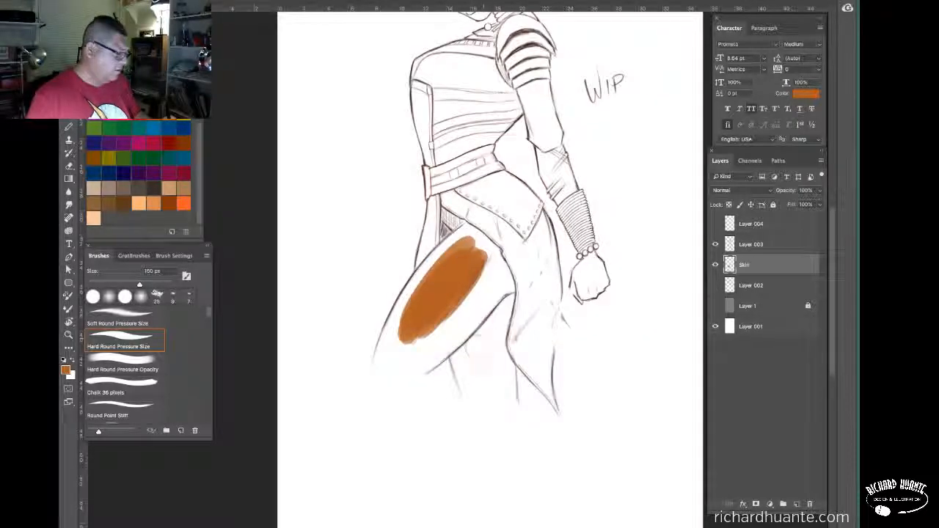
click(715, 305)
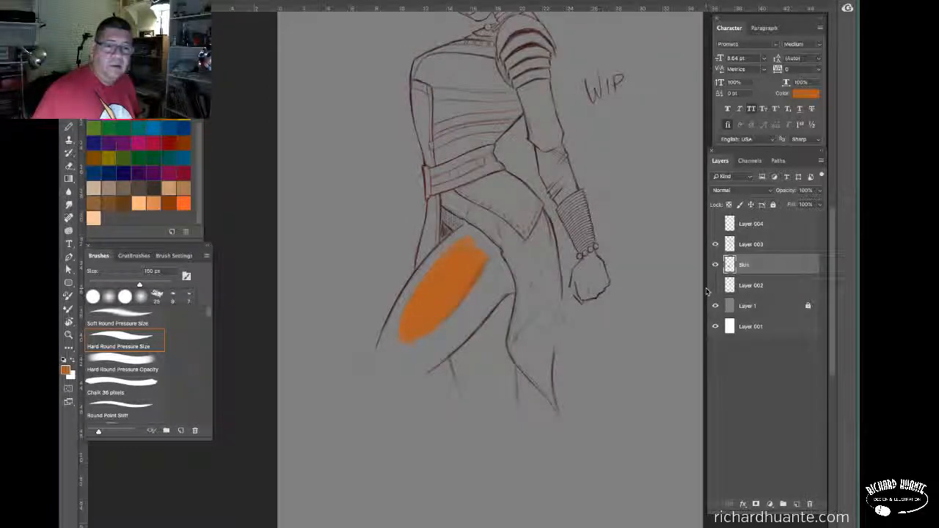
drag(493, 283, 424, 368)
drag(488, 279, 413, 367)
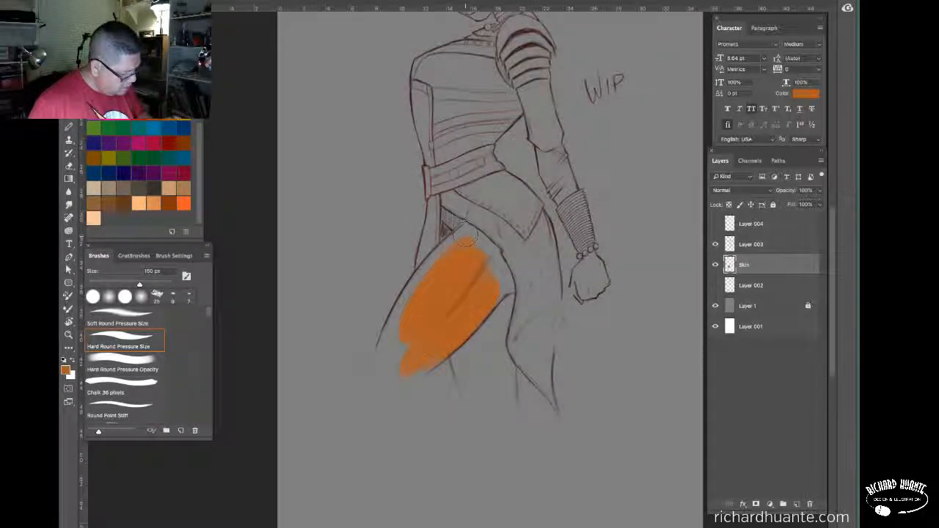
drag(464, 237, 395, 349)
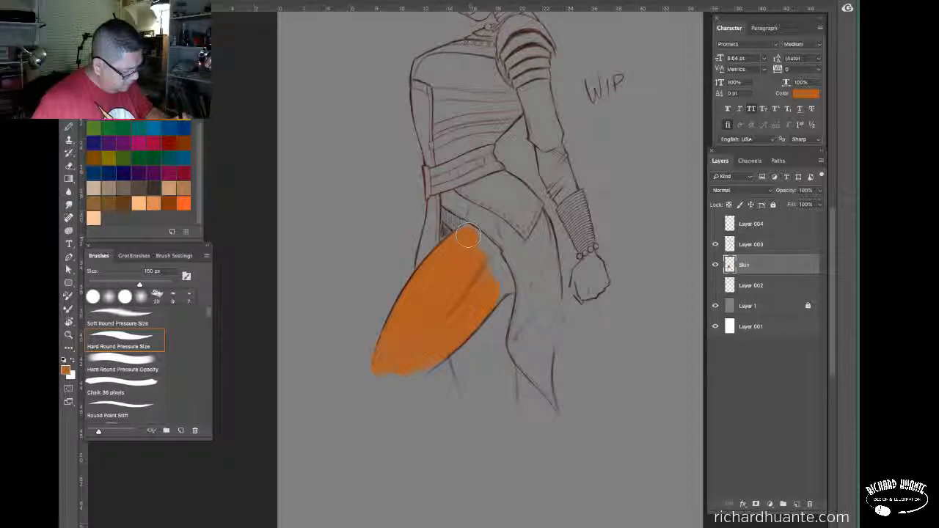
Fill the forward thigh's inner edge and the rear leg with brown, and extend the ragged lower ends of both legs
mouse_move(467, 237)
mouse_down()
mouse_move(511, 297)
mouse_move(503, 295)
mouse_move(491, 353)
mouse_up()
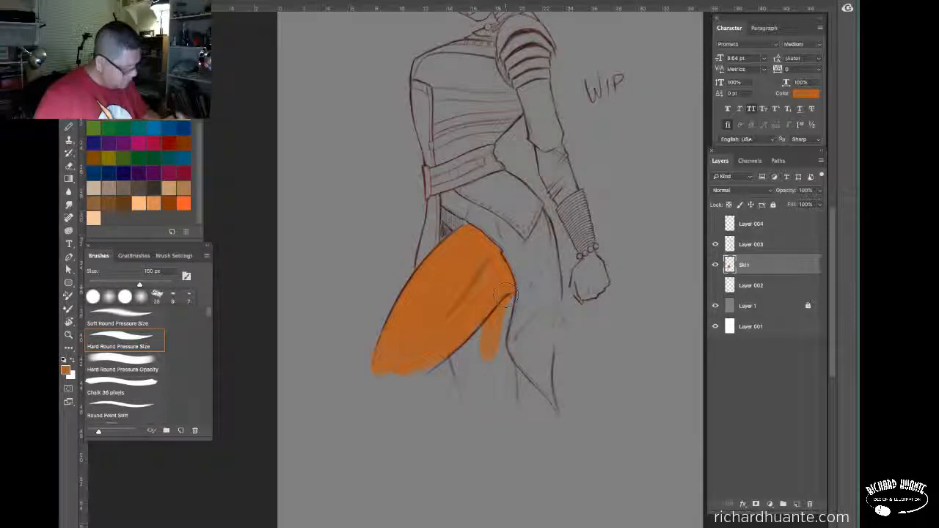
mouse_move(505, 295)
mouse_down()
mouse_move(472, 337)
mouse_move(475, 322)
mouse_move(483, 327)
mouse_move(499, 400)
mouse_move(496, 338)
mouse_move(507, 406)
mouse_up()
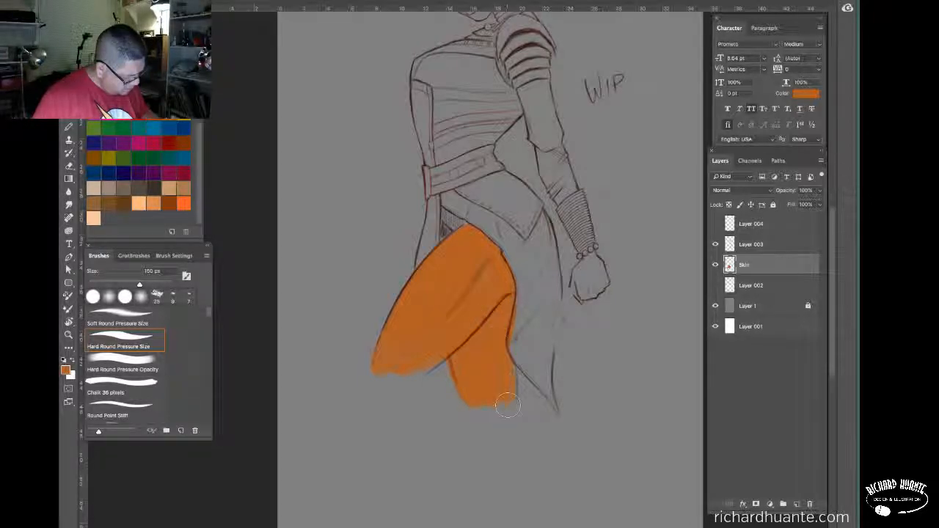
drag(381, 378, 411, 370)
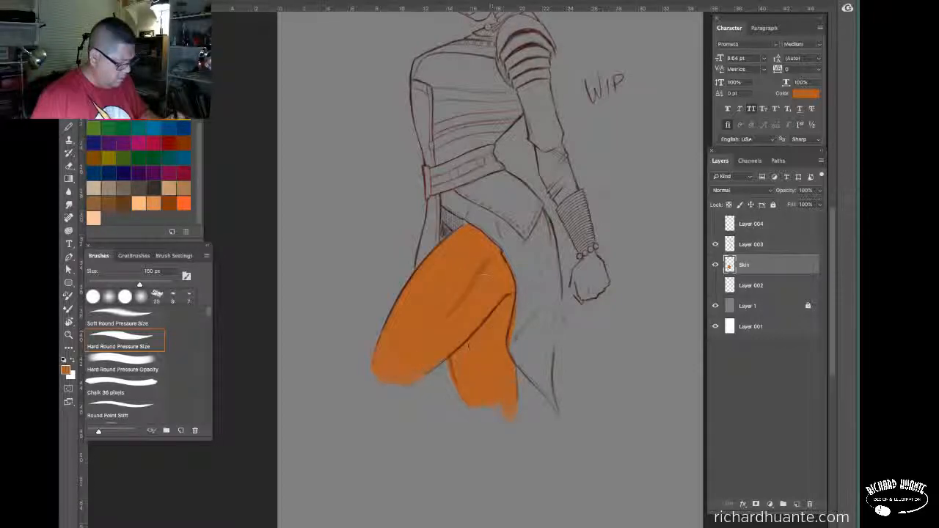
drag(507, 407, 410, 367)
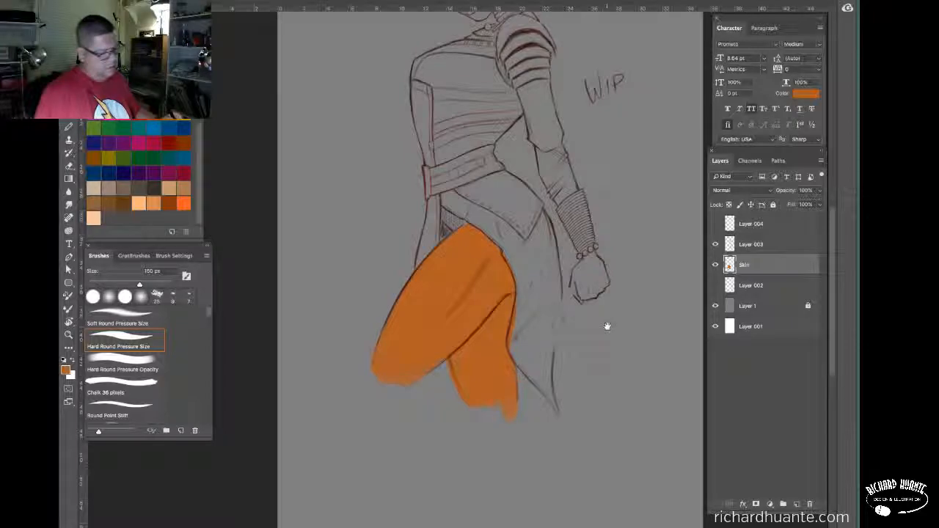
Set the foreground color to a darker brown for shading, #8f5210 with hue 31°, saturation 89% and brightness 56%
drag(607, 326, 580, 306)
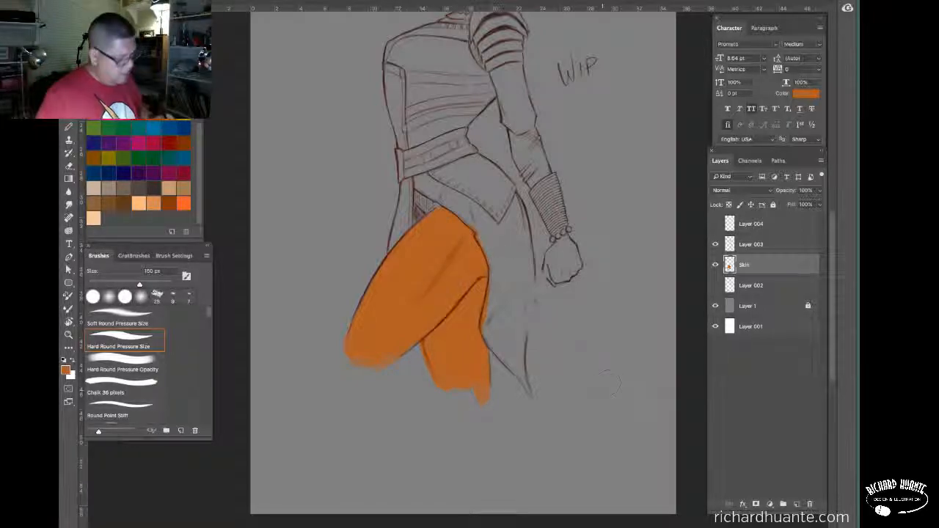
drag(528, 311, 554, 306)
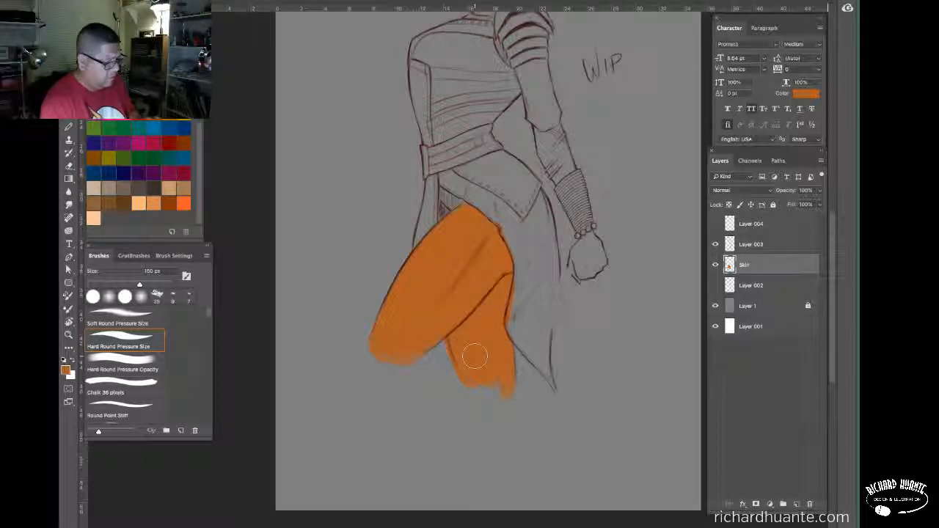
click(67, 371)
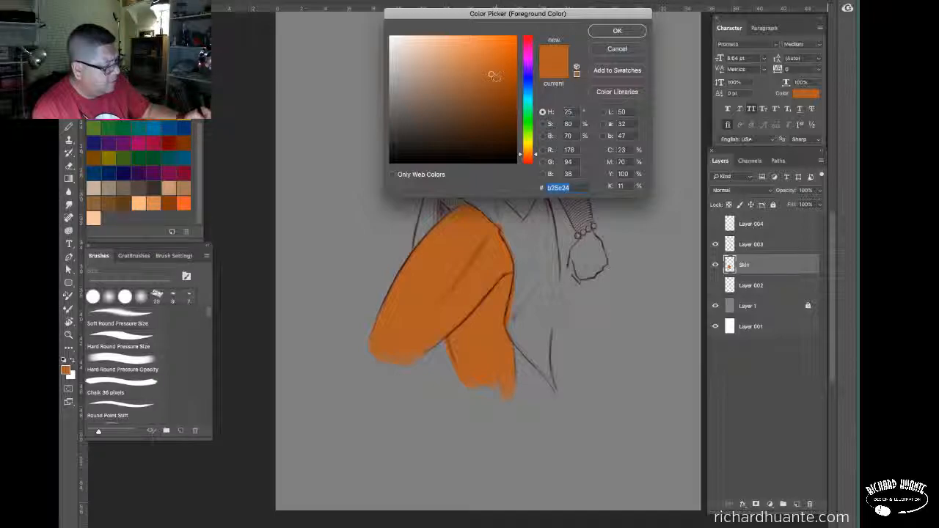
click(502, 91)
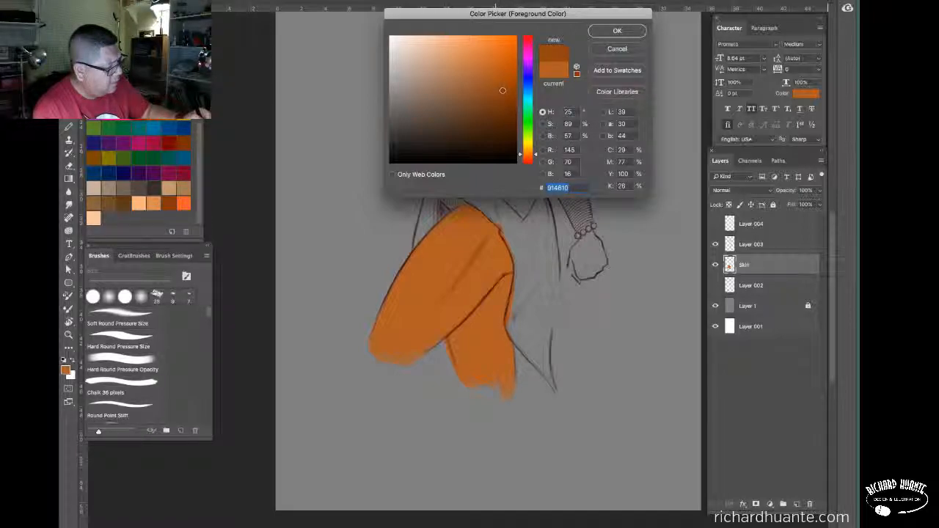
click(503, 91)
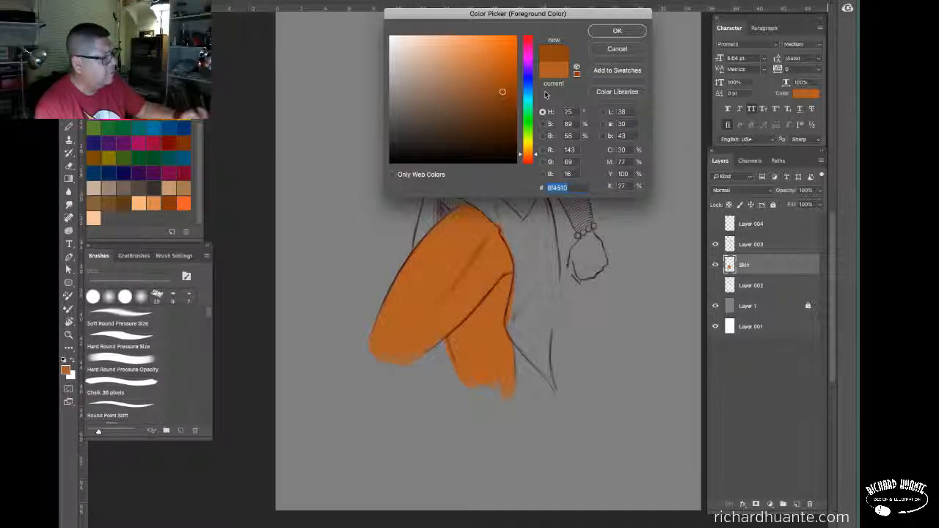
drag(536, 155, 536, 153)
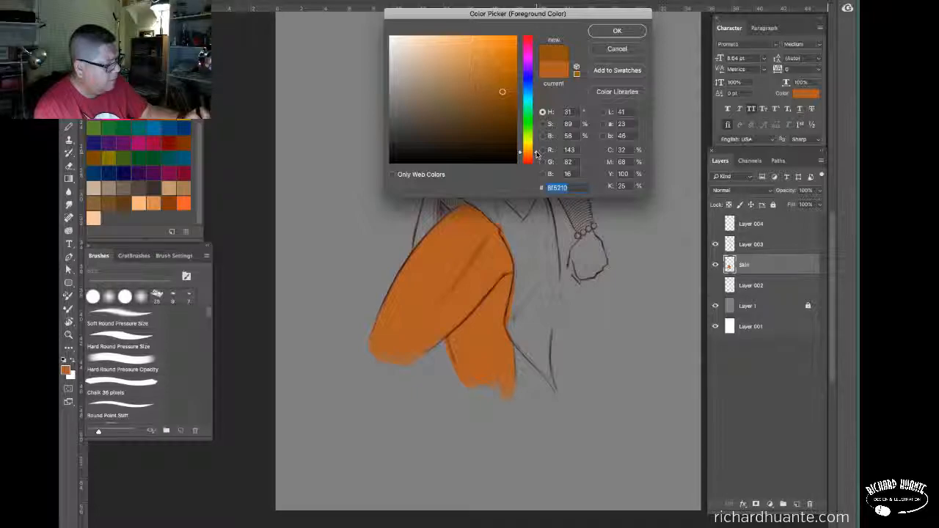
drag(536, 152, 537, 157)
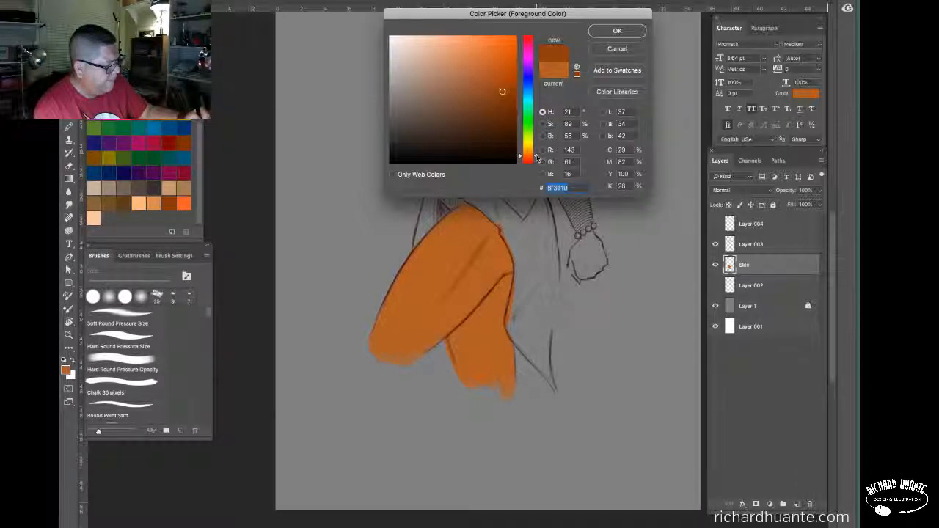
drag(536, 158, 539, 147)
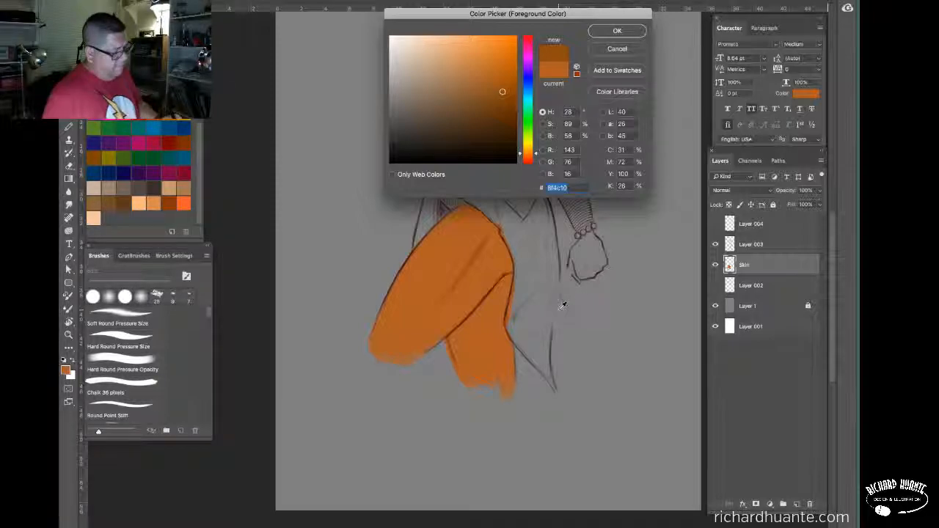
click(537, 152)
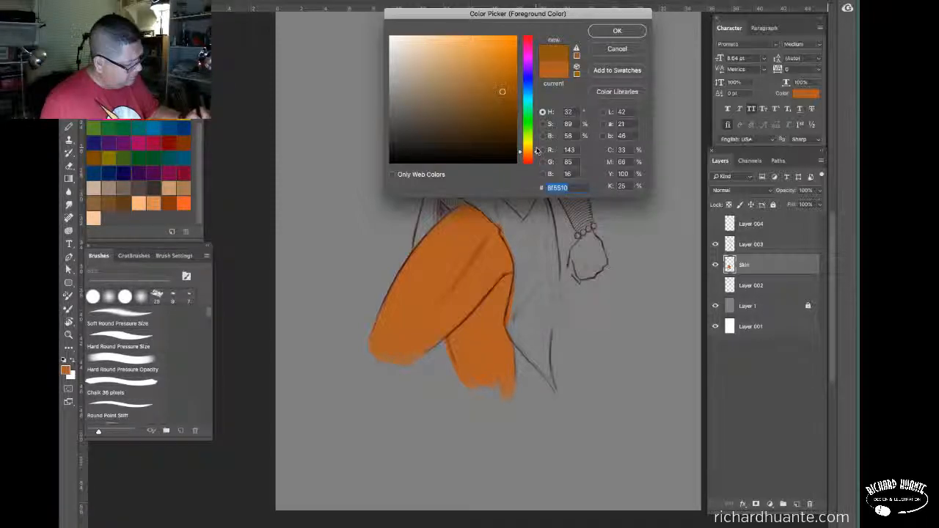
drag(536, 152, 536, 153)
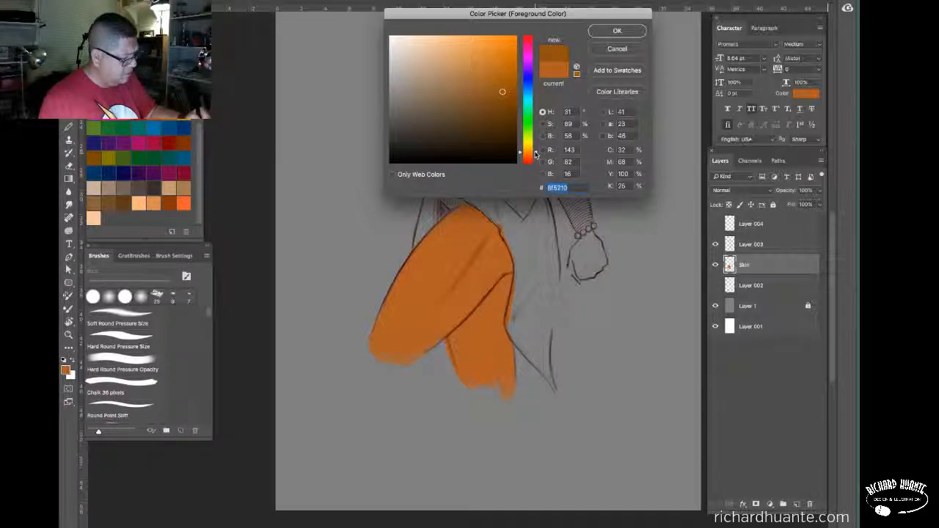
click(617, 31)
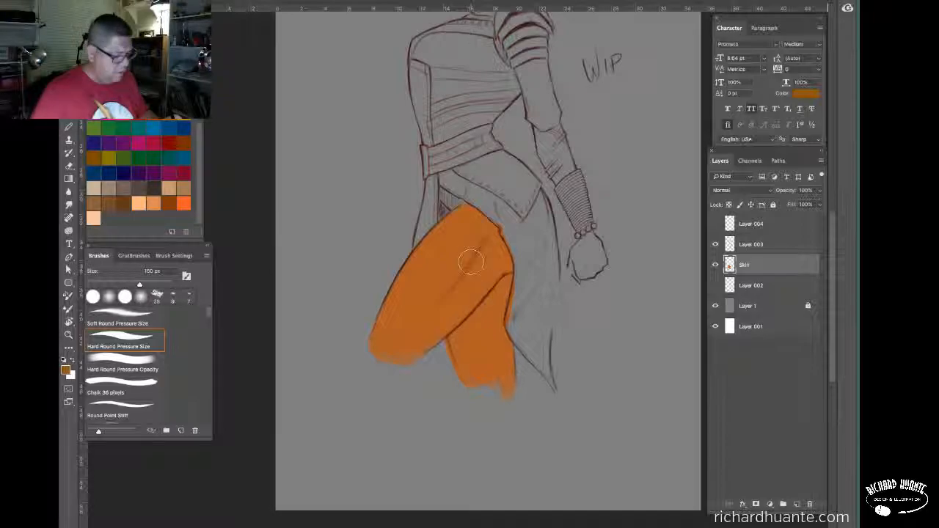
Shade the contours of the forward thigh and rear leg with the Soft Round Pressure Size brush at 125 px
key(bracketleft)
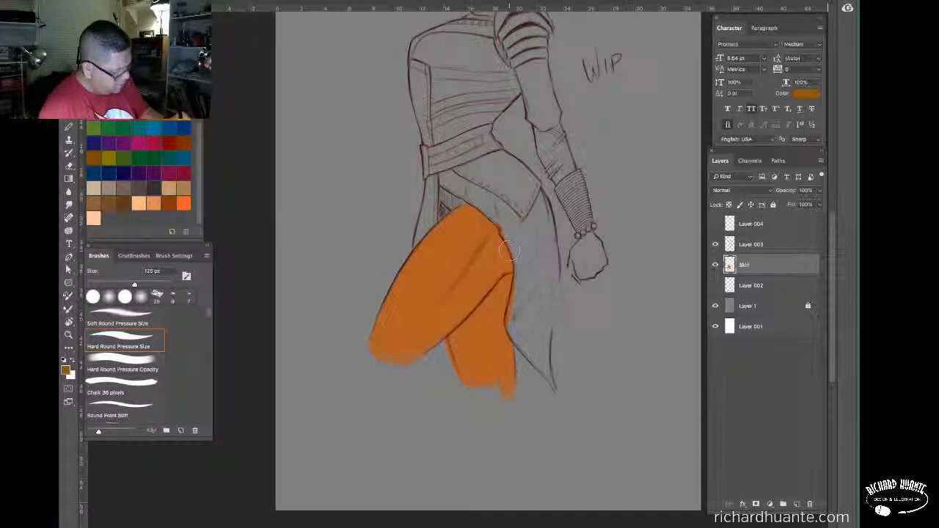
drag(505, 252, 508, 270)
key(ctrl+z)
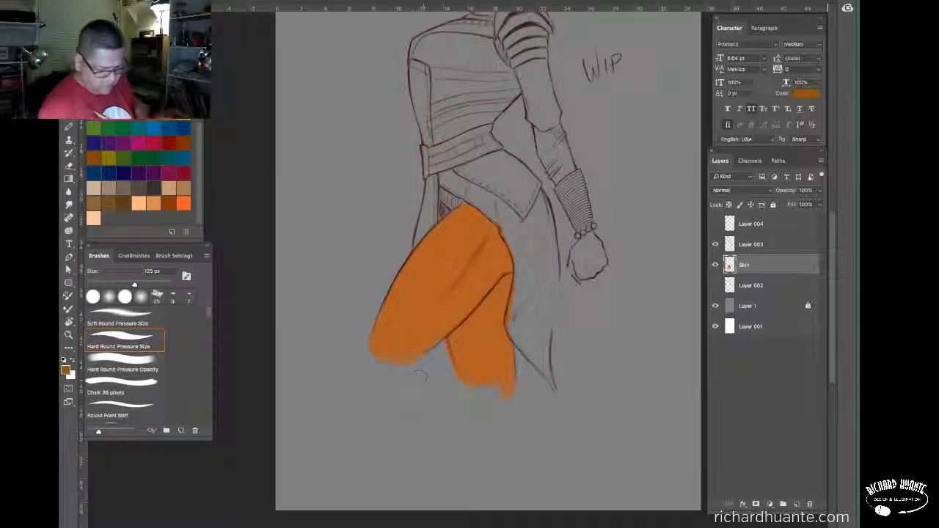
click(136, 326)
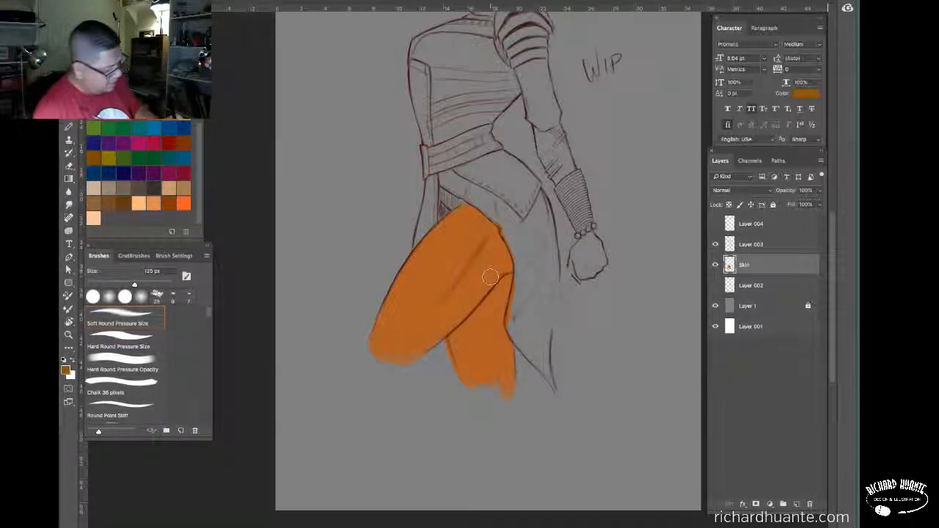
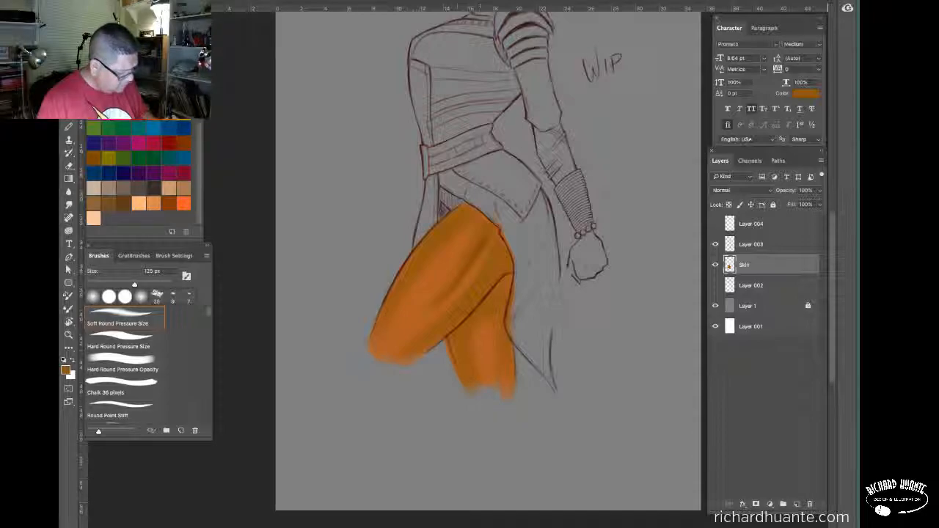
drag(502, 276, 512, 312)
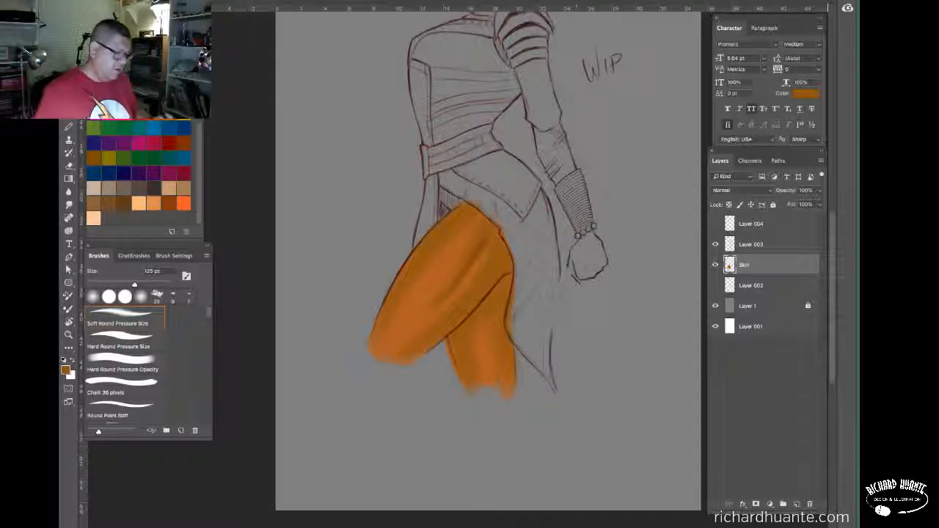
click(509, 381)
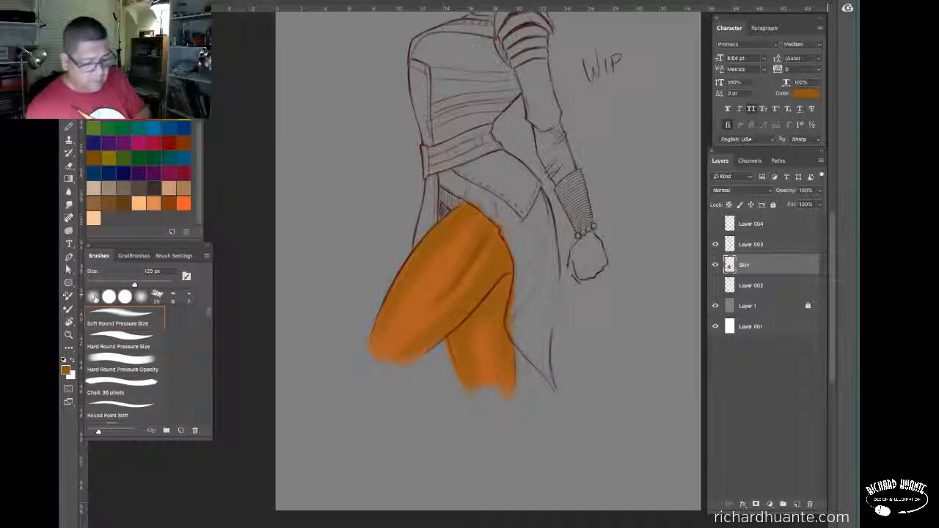
Set the foreground color to dark brown #6a4306 and deepen the shadows along the forward thigh's underside and the rear leg
click(64, 369)
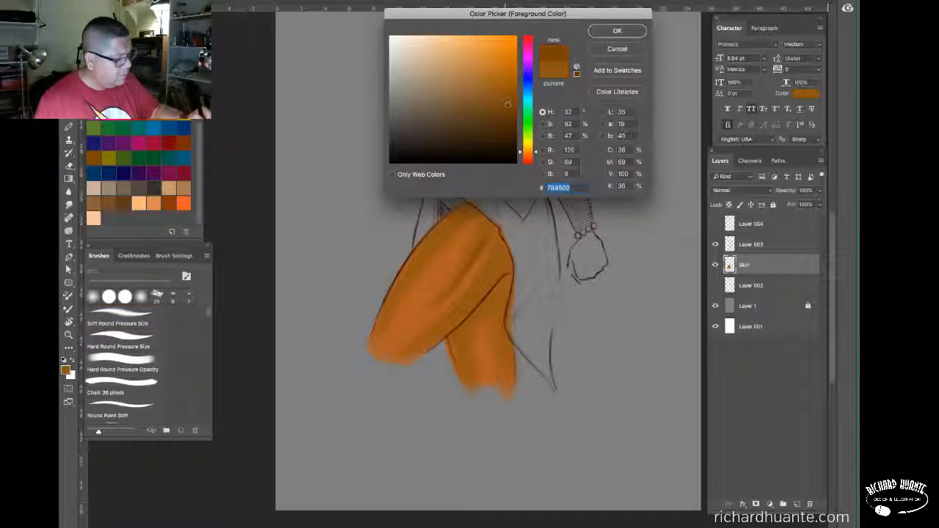
drag(509, 111, 510, 111)
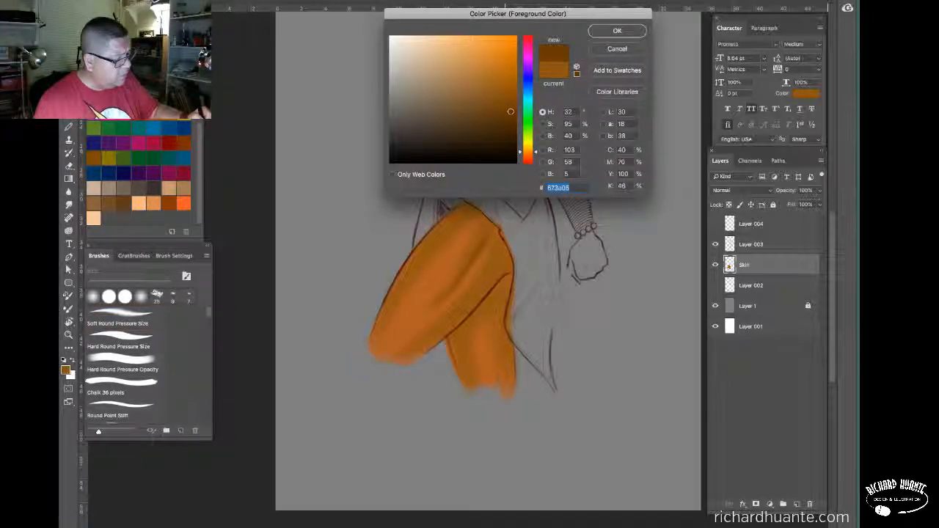
click(510, 110)
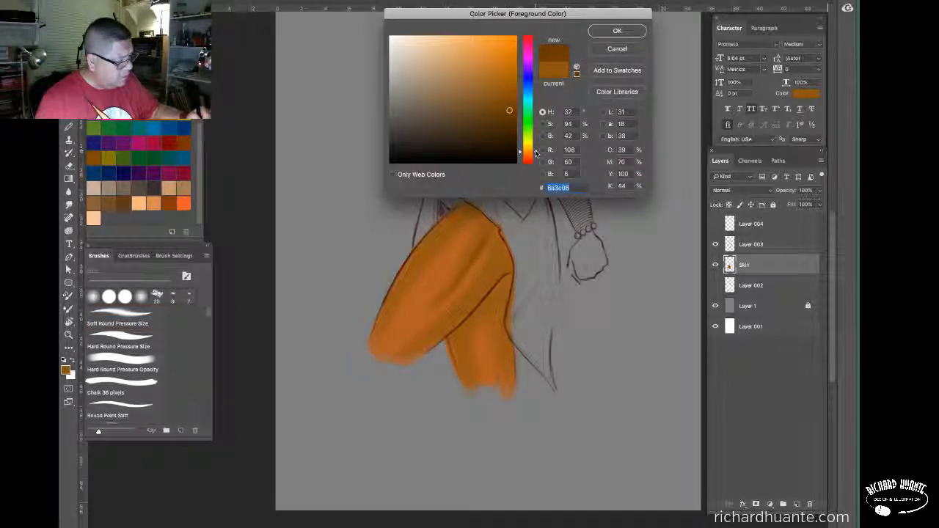
drag(535, 152, 536, 151)
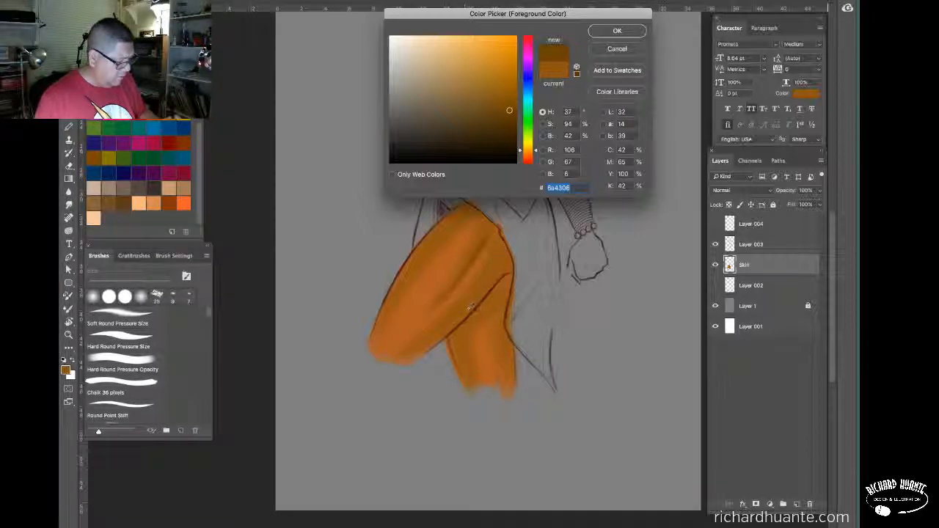
click(615, 31)
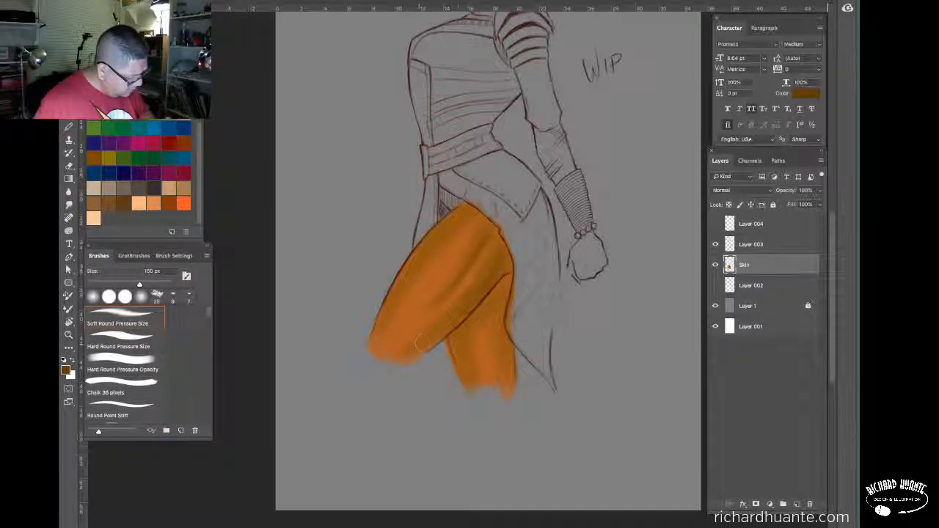
key(bracketright)
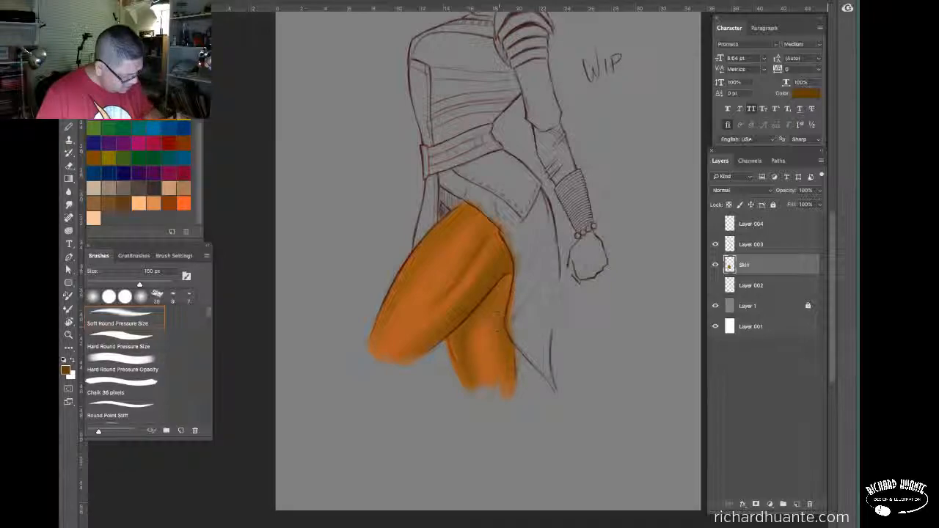
drag(508, 284, 503, 323)
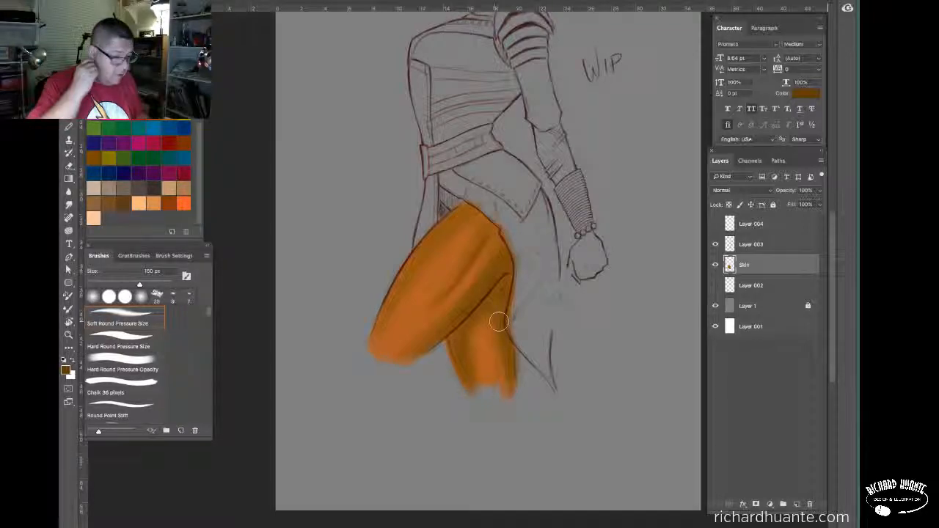
Refine the rear leg's shading beneath the forward thigh and along its edges with smaller brush sizes from 40 to 70 px
key(bracketleft)
key(bracketleft)
key(bracketleft)
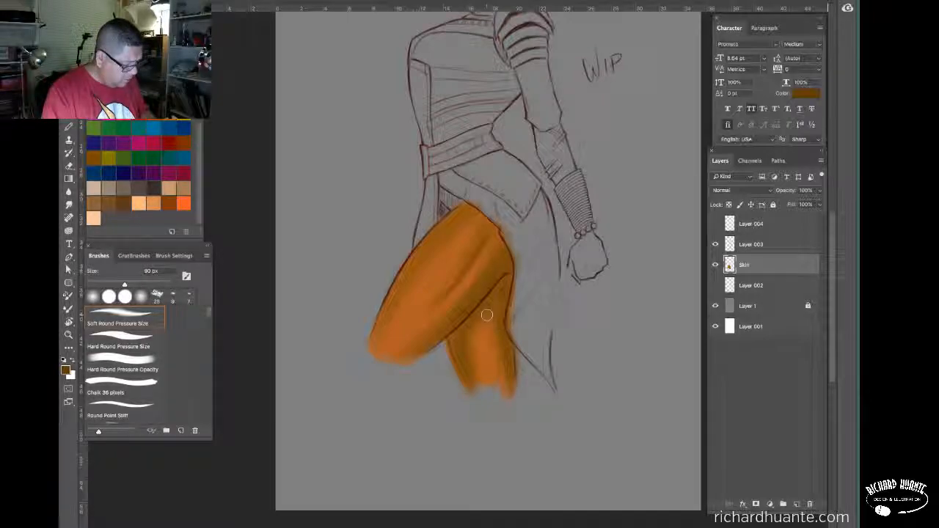
key(bracketleft)
key(bracketleft)
key(bracketleft)
key(bracketleft)
key(bracketleft)
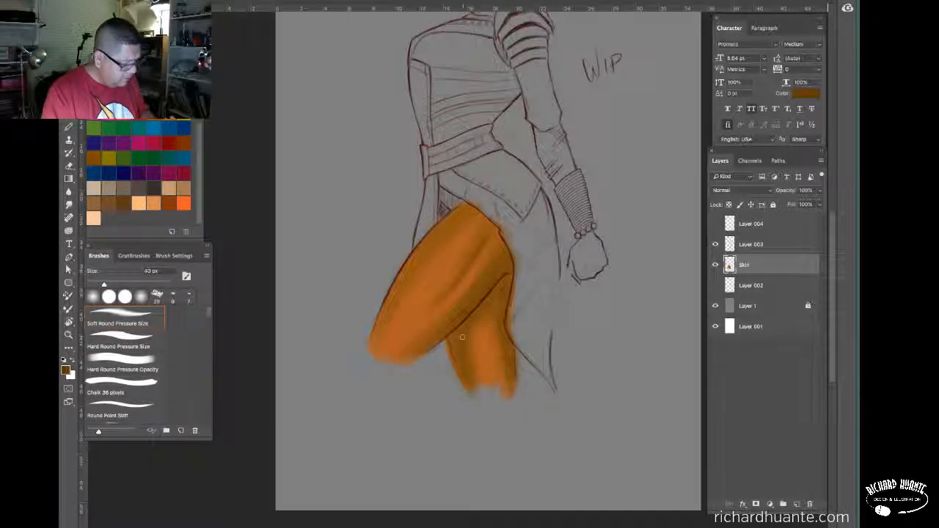
key(bracketright)
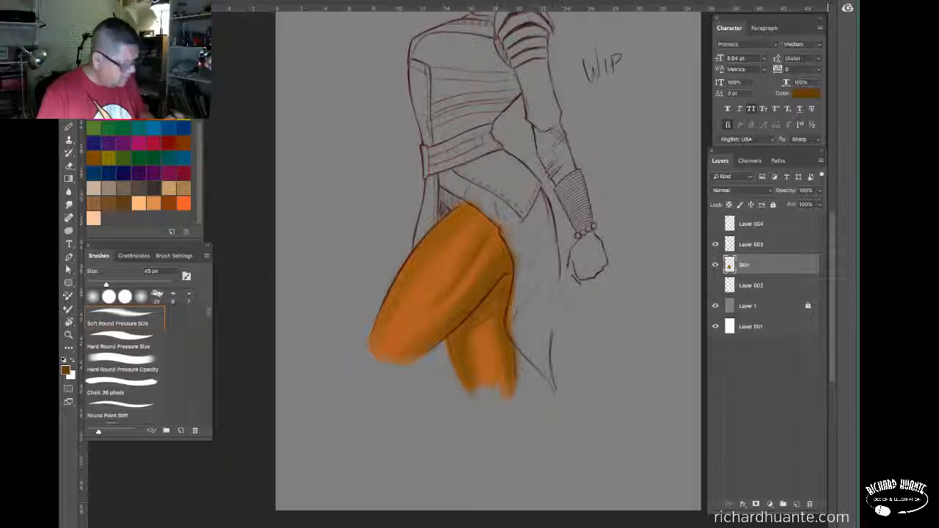
key(bracketright)
key(bracketright)
key(bracketright)
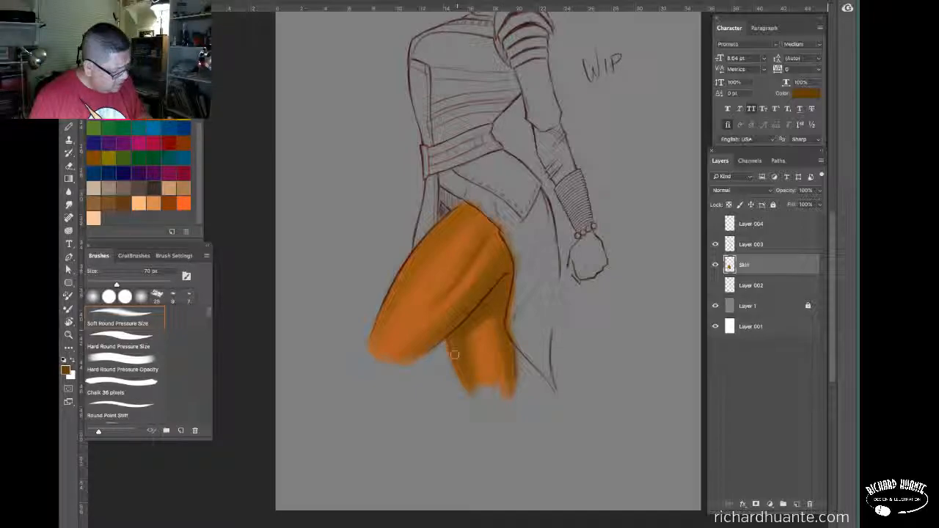
drag(455, 355, 466, 381)
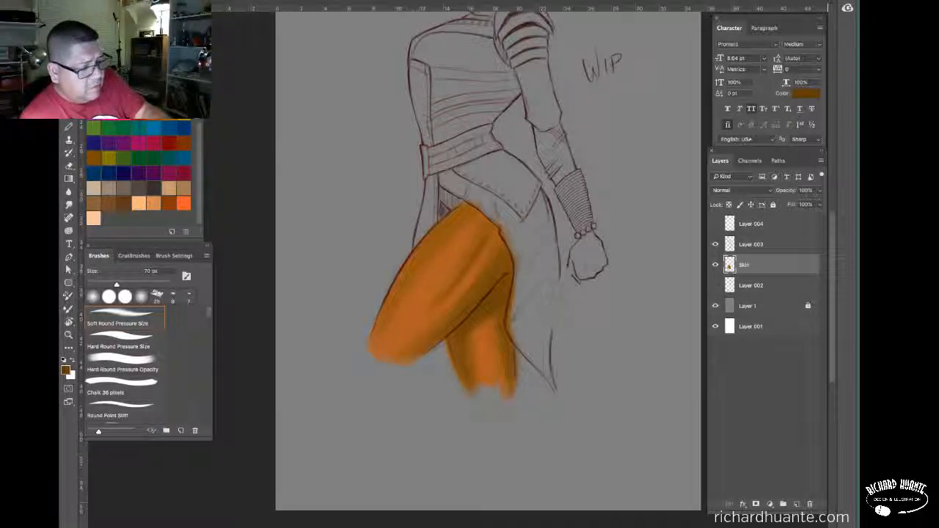
click(150, 0)
click(160, 50)
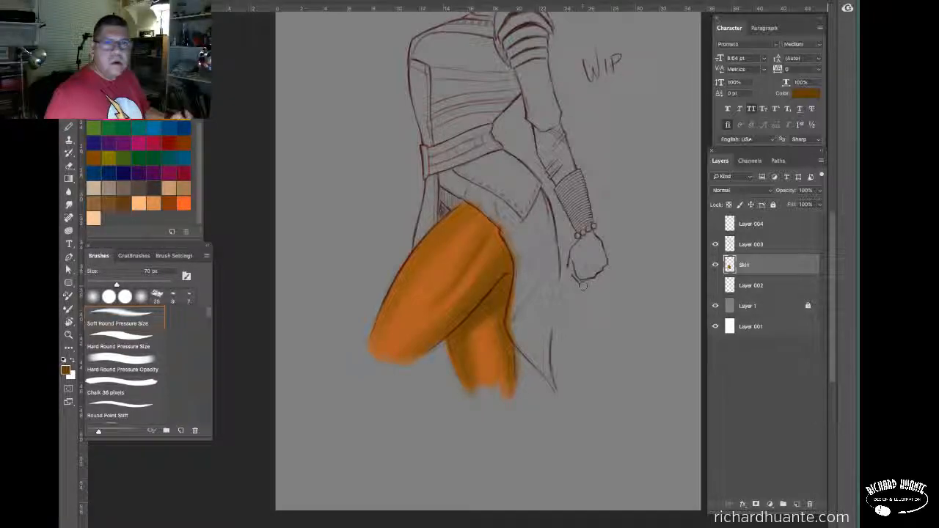
mouse_move(575, 336)
mouse_down()
mouse_move(577, 320)
mouse_move(586, 332)
mouse_up()
key(ctrl+r)
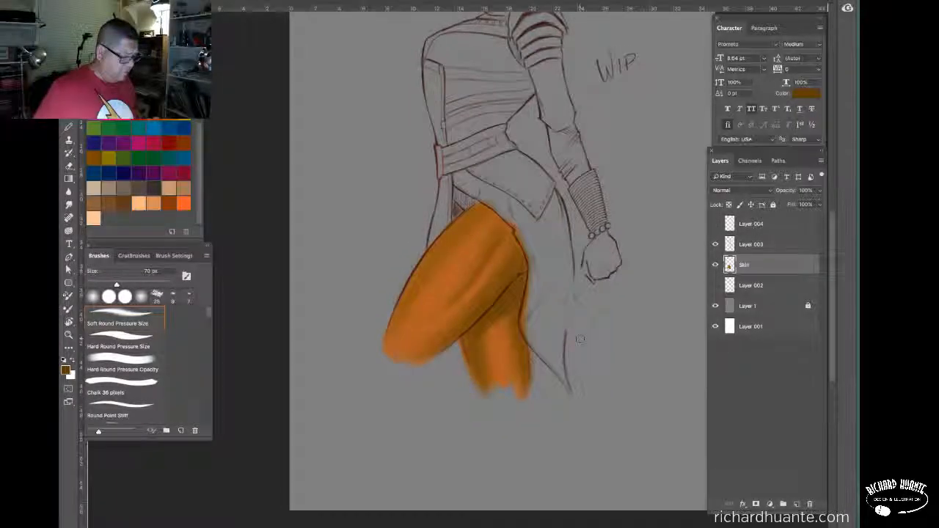
Sample the rear leg's orange and set the foreground color to a lighter highlight tone, #f27d54 with hue 16°, saturation 65% and brightness 95%
alt+click(502, 352)
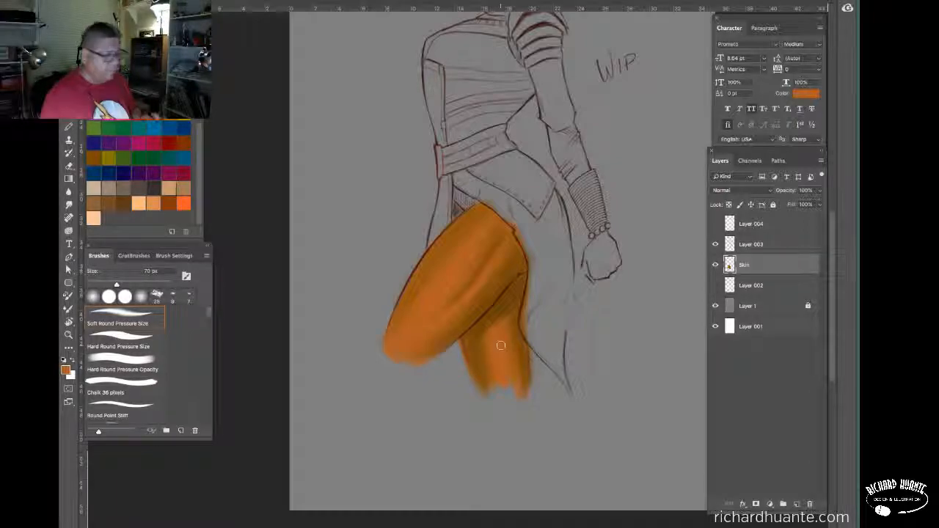
click(64, 371)
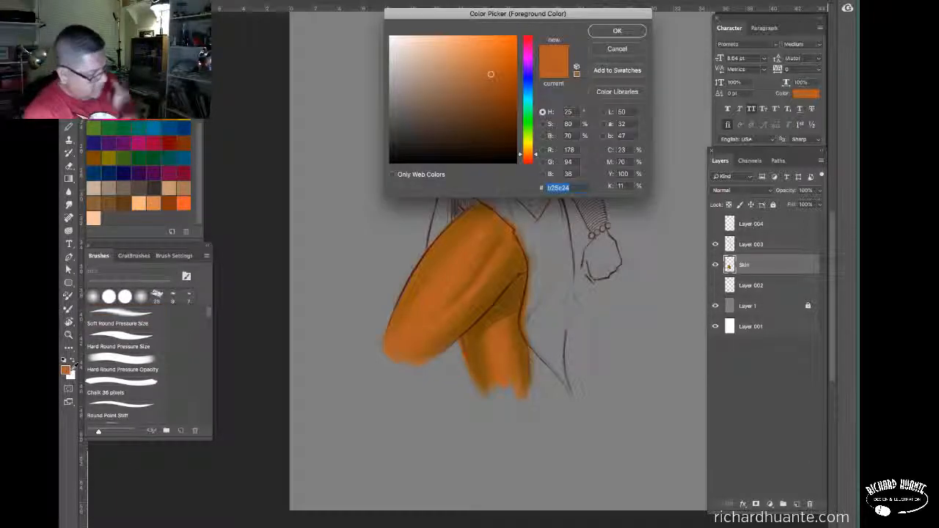
drag(490, 73, 472, 48)
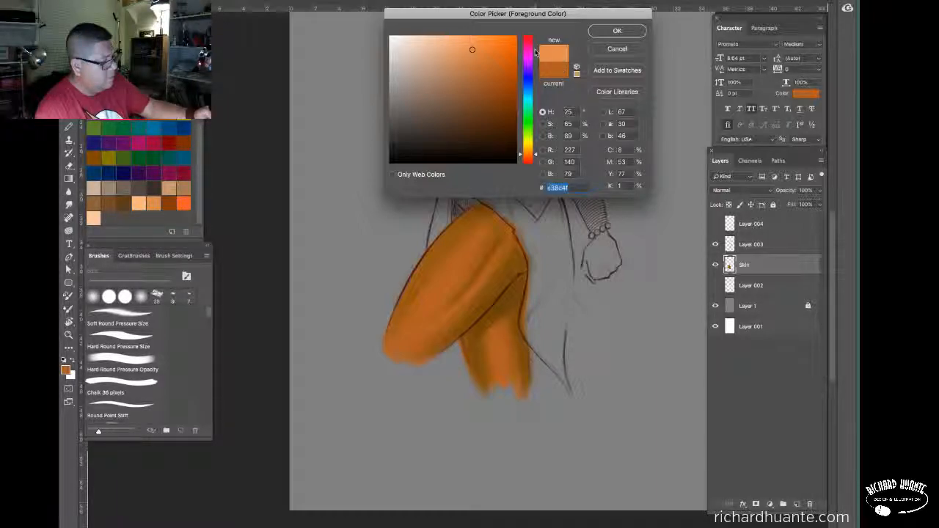
click(535, 158)
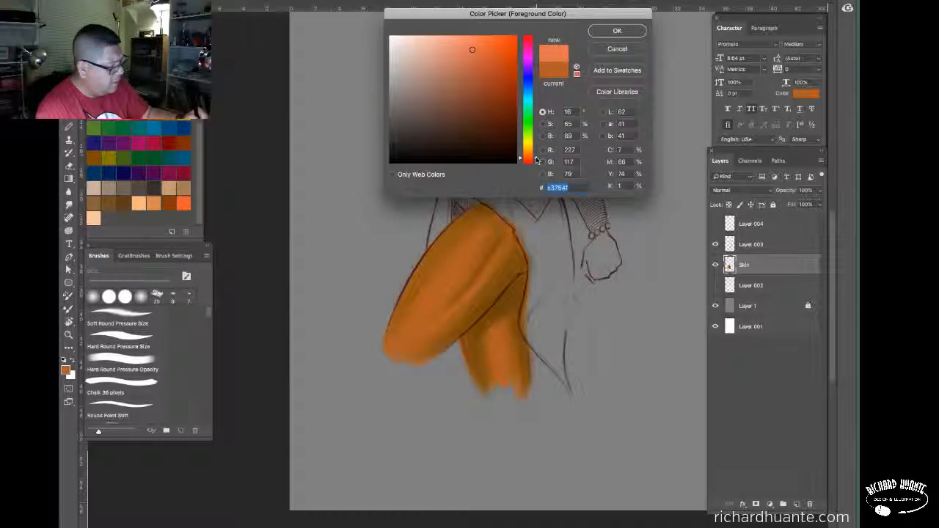
drag(537, 161, 536, 160)
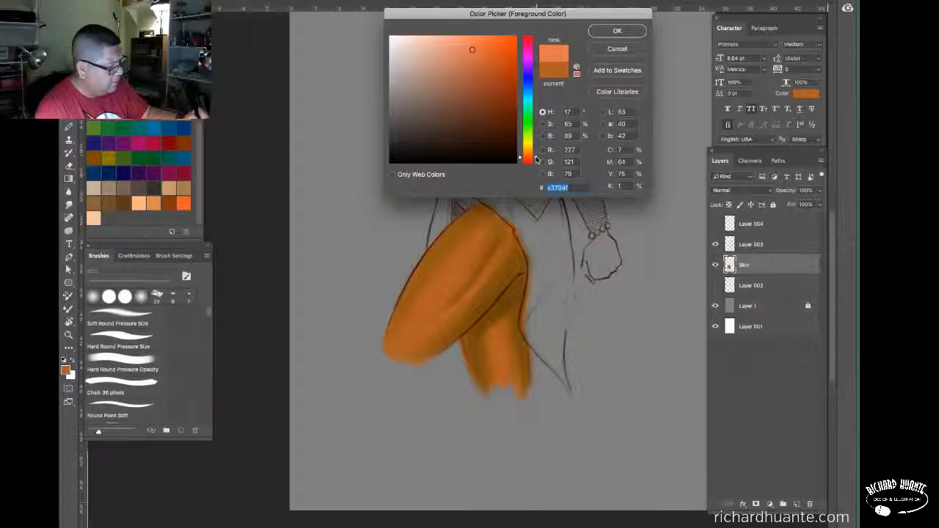
click(473, 41)
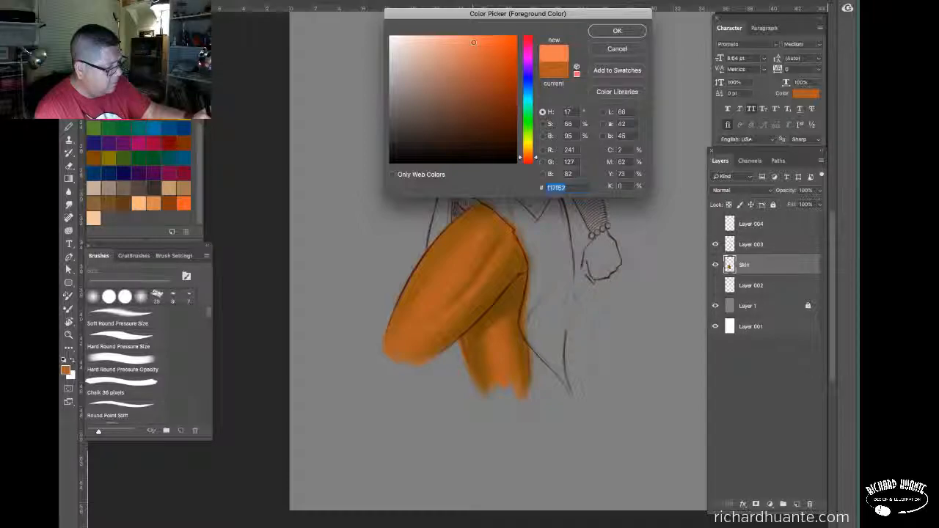
click(472, 42)
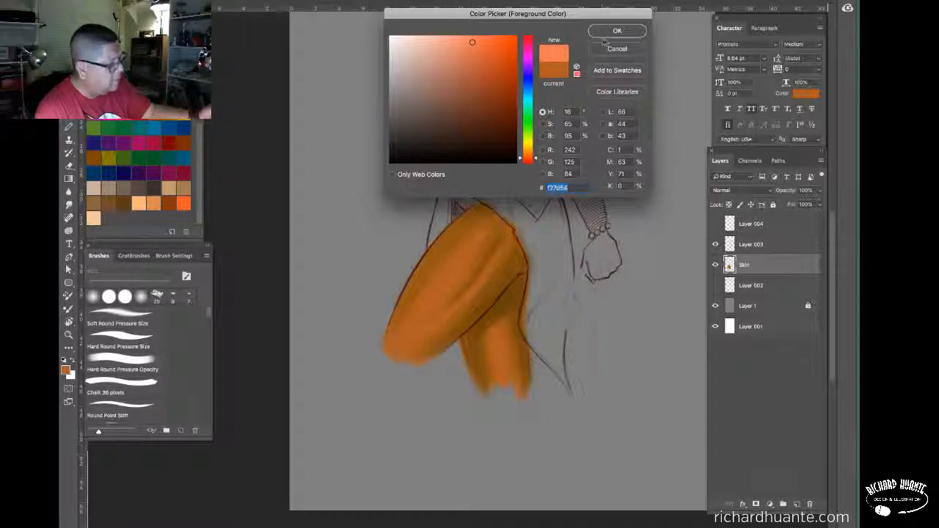
click(615, 31)
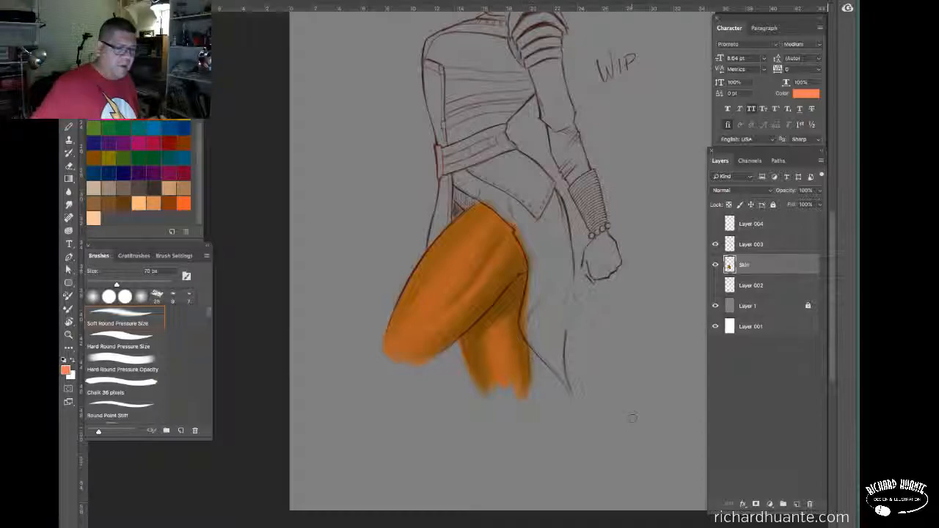
Paint a broad soft highlight down the middle of the forward thigh with the Soft Round Pressure Size brush at 200 px
key(bracketright)
key(bracketright)
key(bracketright)
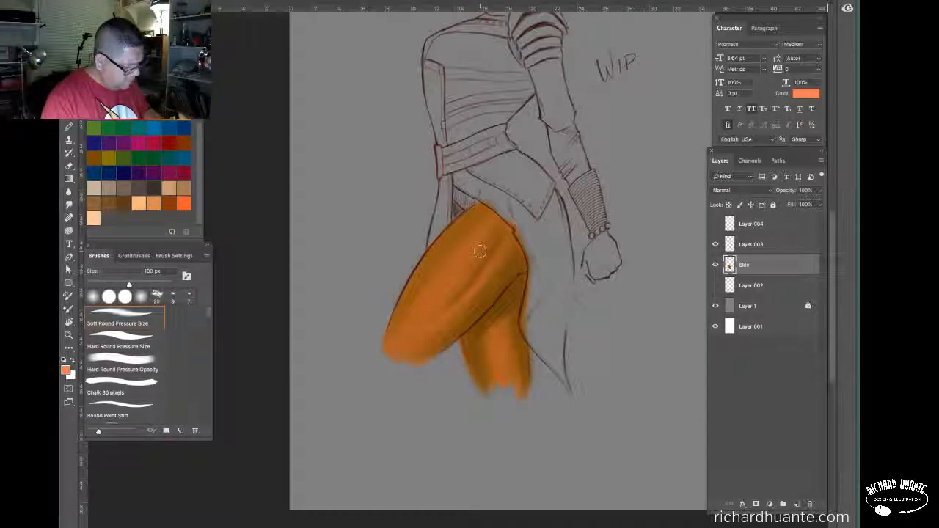
key(bracketright)
key(bracketright)
key(bracketright)
key(bracketright)
key(bracketright)
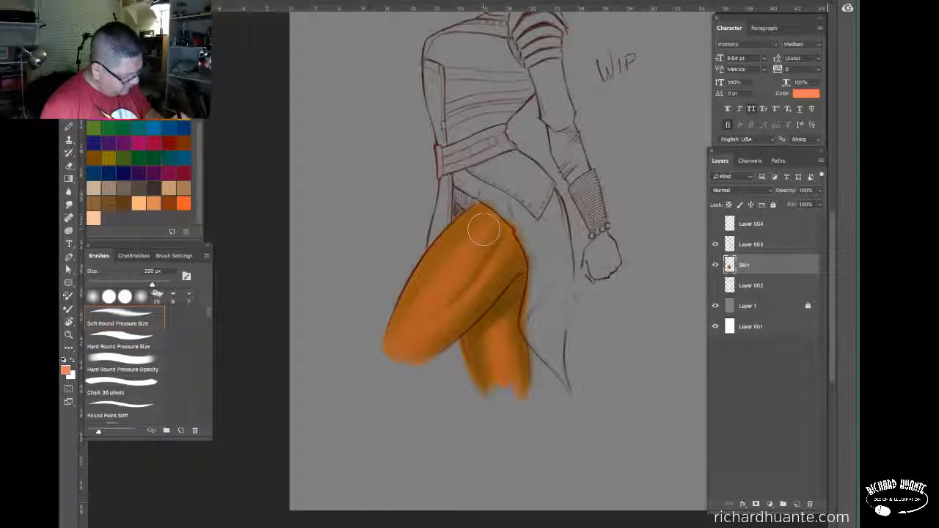
mouse_move(485, 230)
mouse_down()
mouse_move(421, 325)
mouse_move(486, 253)
mouse_move(444, 293)
mouse_up()
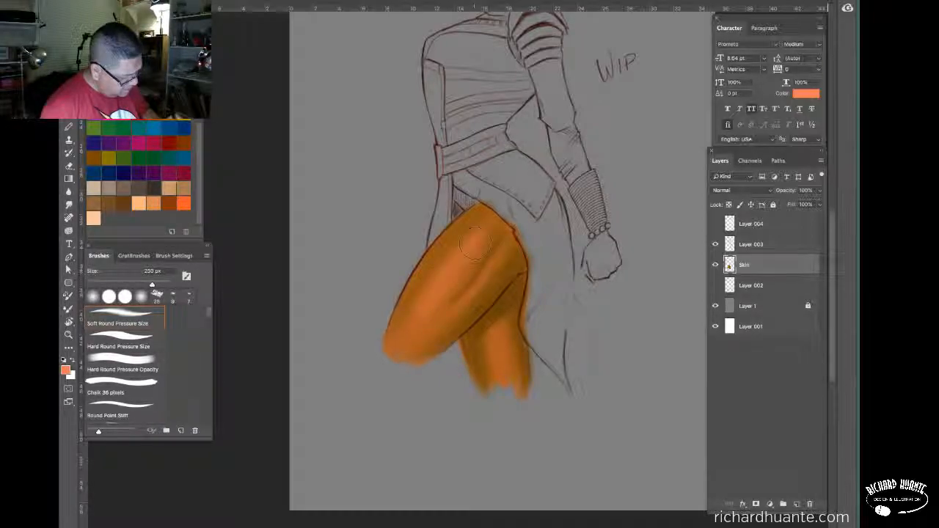
drag(475, 244, 413, 331)
drag(476, 246, 427, 306)
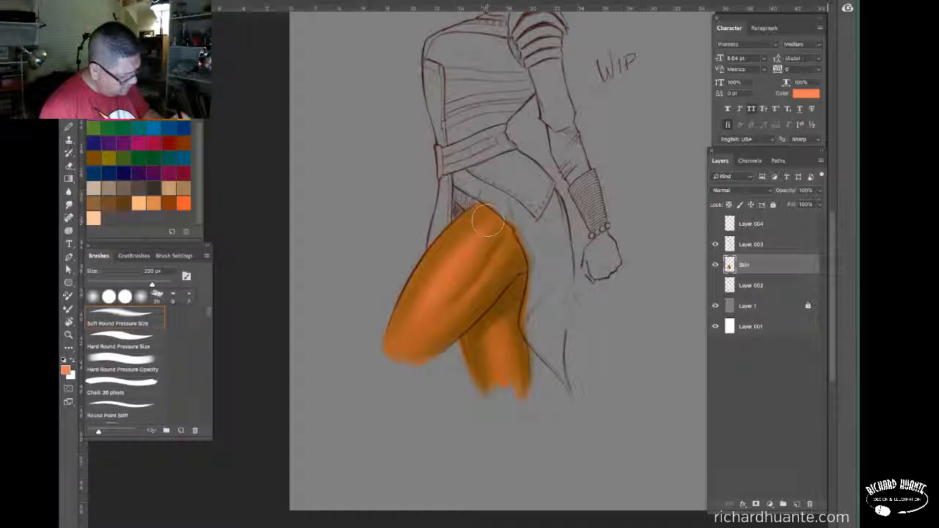
drag(478, 239, 411, 323)
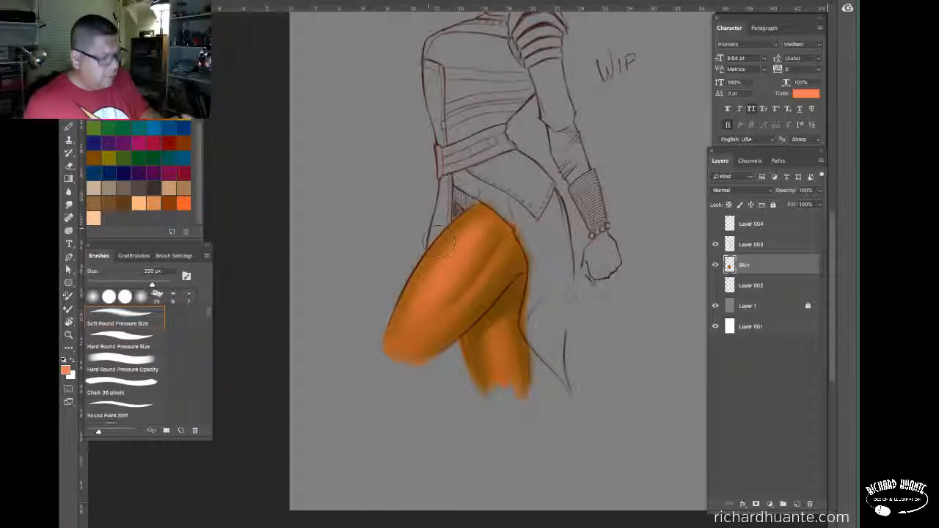
Refine the forward thigh's highlight near its lower contour with the brush reduced to 100 and 80 px
key(bracketleft)
key(bracketleft)
key(bracketleft)
key(bracketleft)
key(bracketleft)
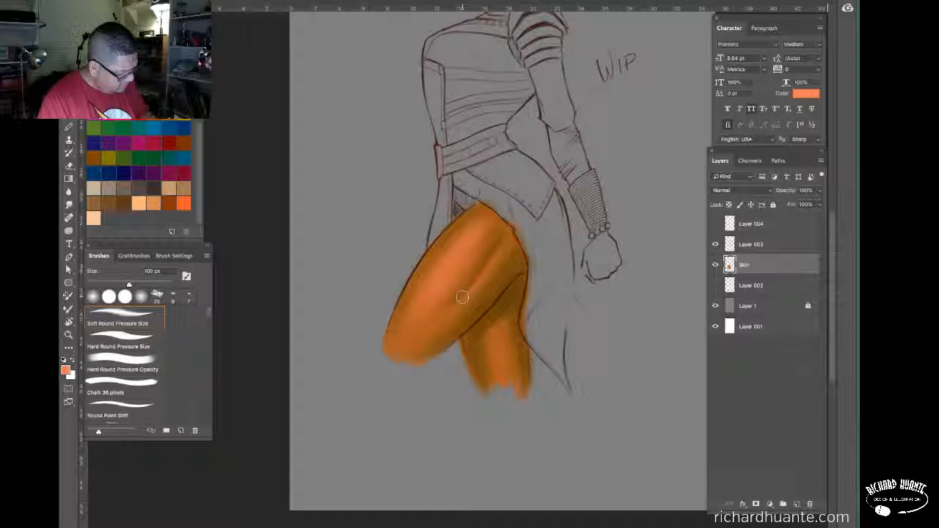
key(bracketleft)
key(bracketleft)
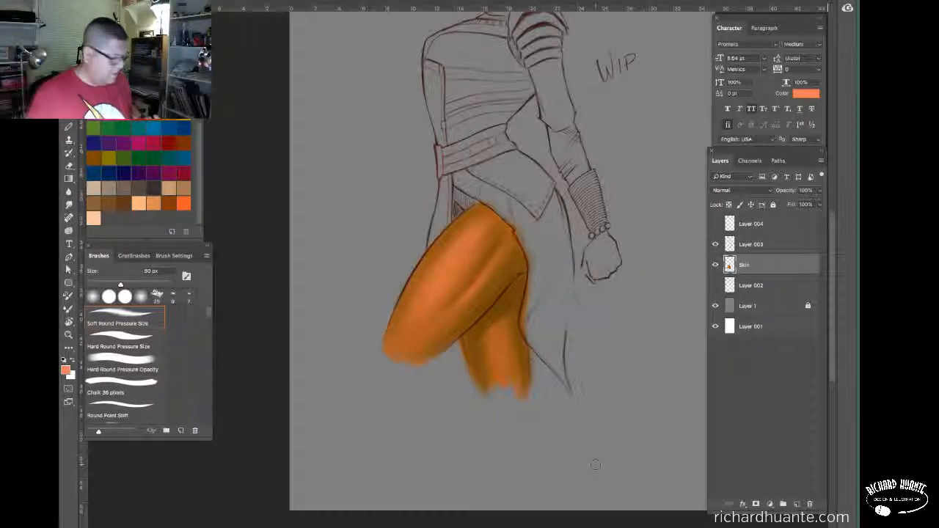
Paint a soft highlight down the center of the rear leg with brush sizes from 200 to 150 px
key(bracketright)
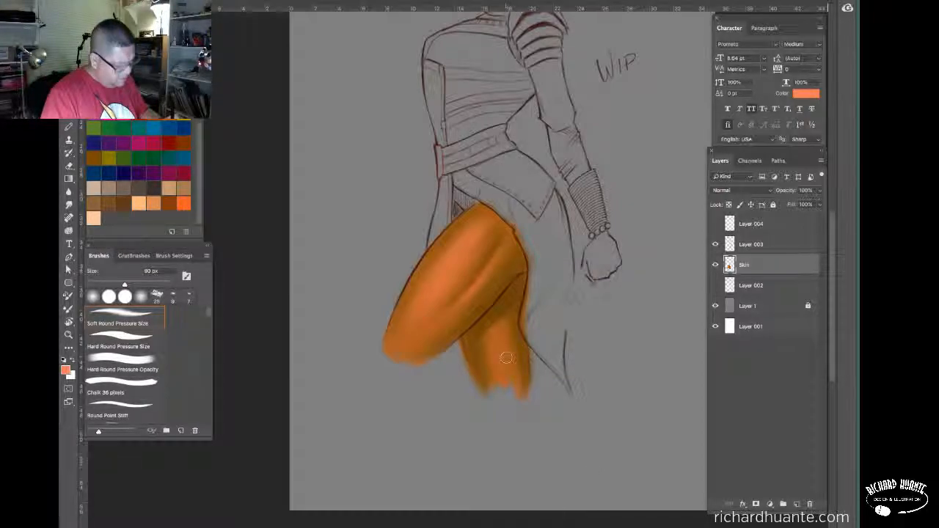
key(bracketright)
key(bracketright)
key(bracketright)
key(bracketright)
key(bracketright)
key(bracketright)
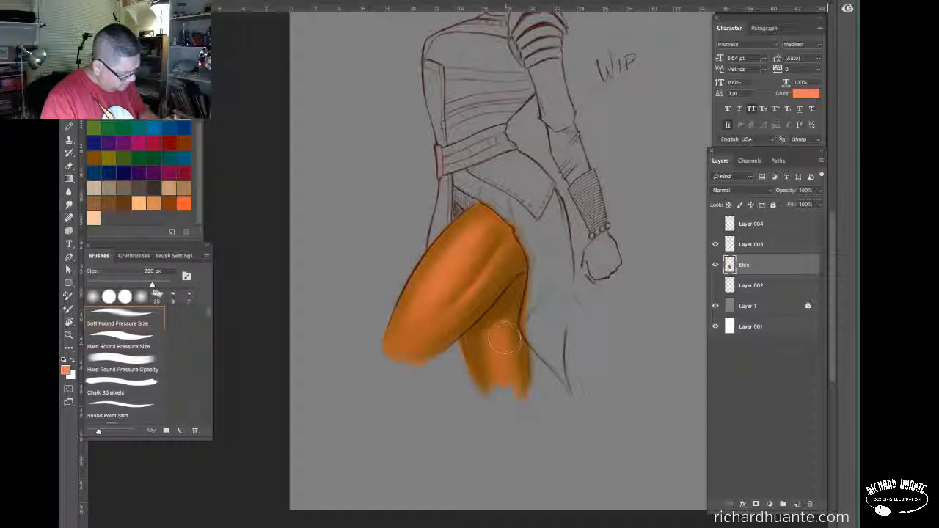
key(bracketleft)
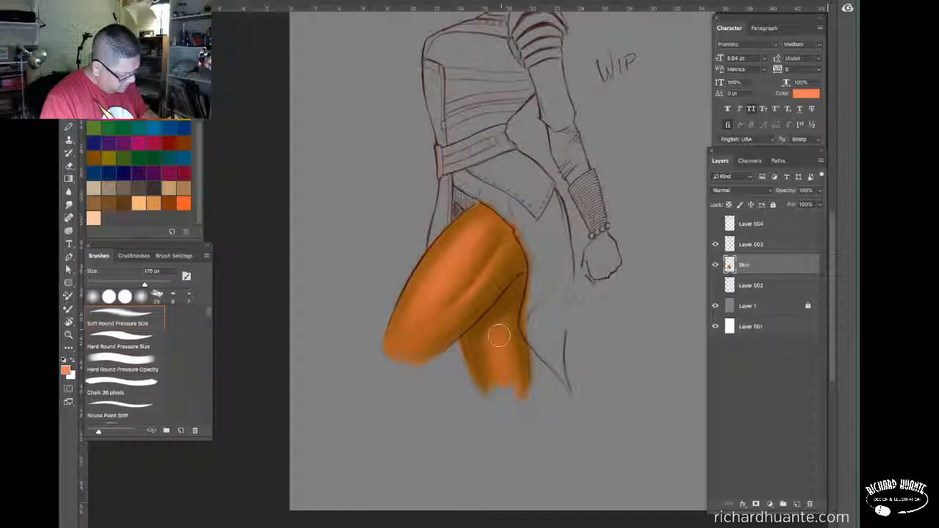
key(bracketright)
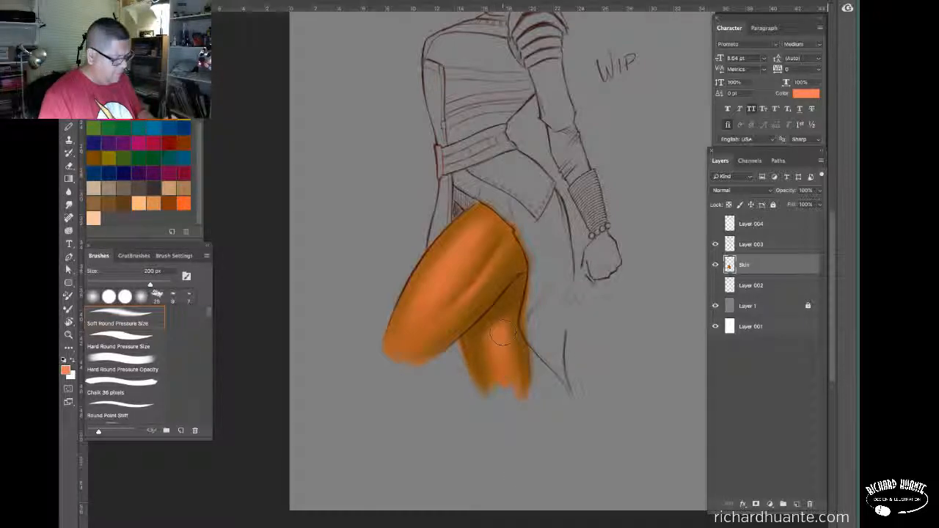
key(bracketleft)
key(bracketleft)
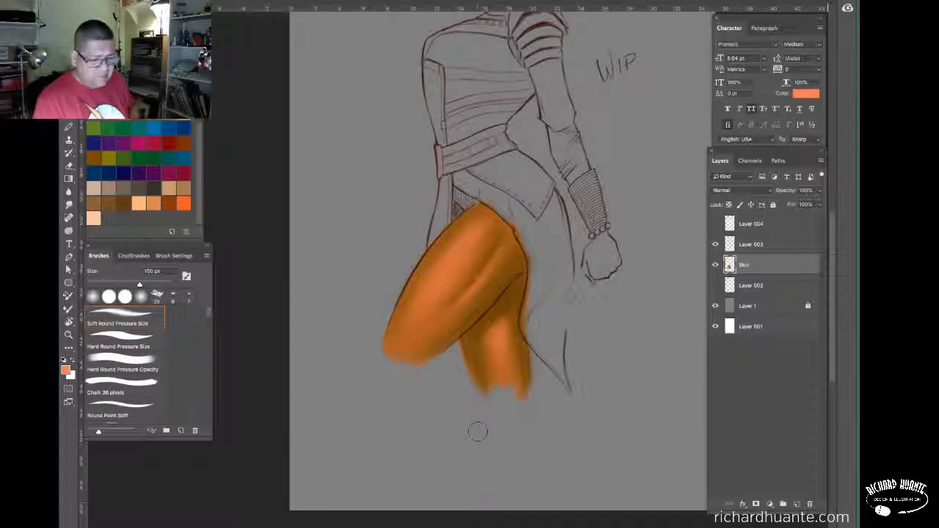
Set the foreground color to a paler peach highlight, #f8ab89 with hue 18°, saturation 45% and brightness 97%
click(65, 369)
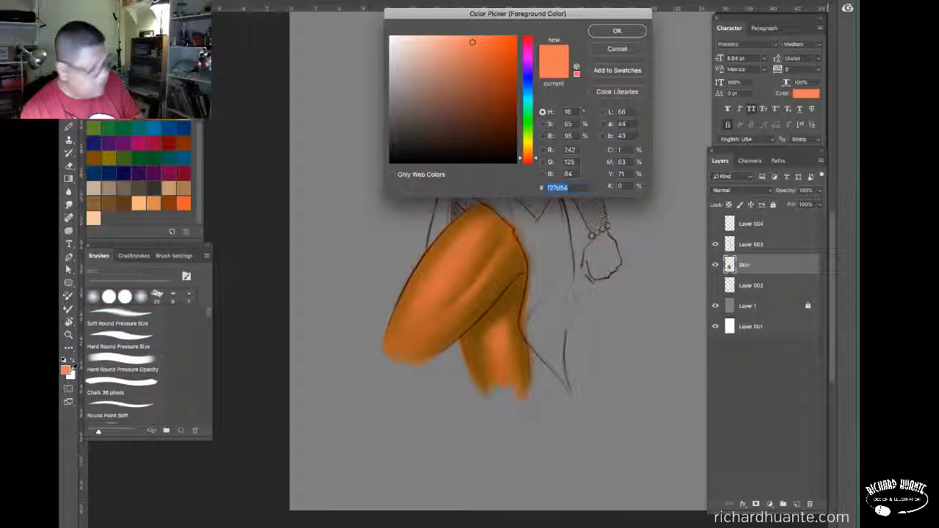
click(454, 39)
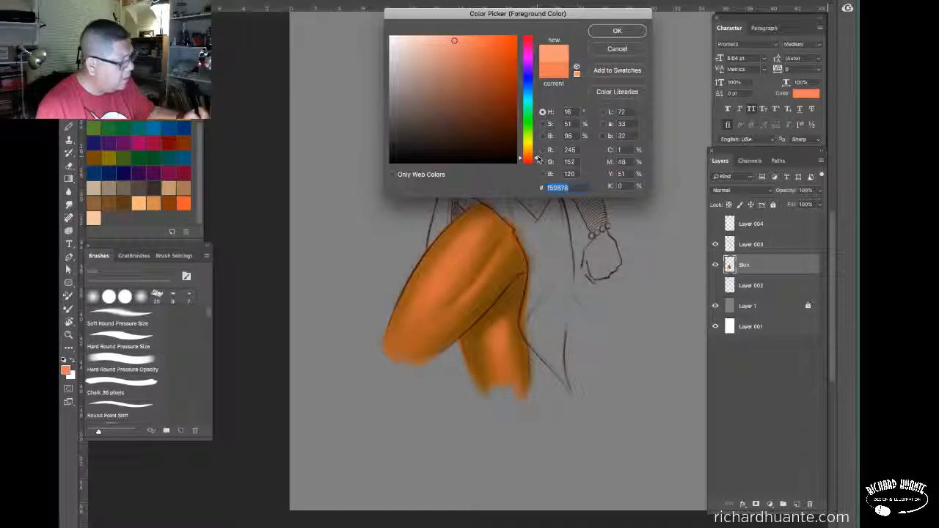
click(446, 39)
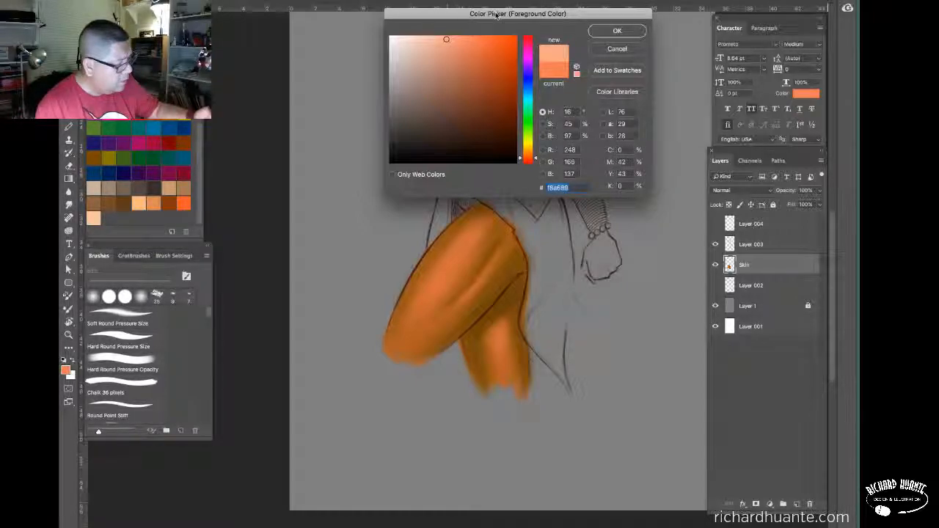
click(537, 159)
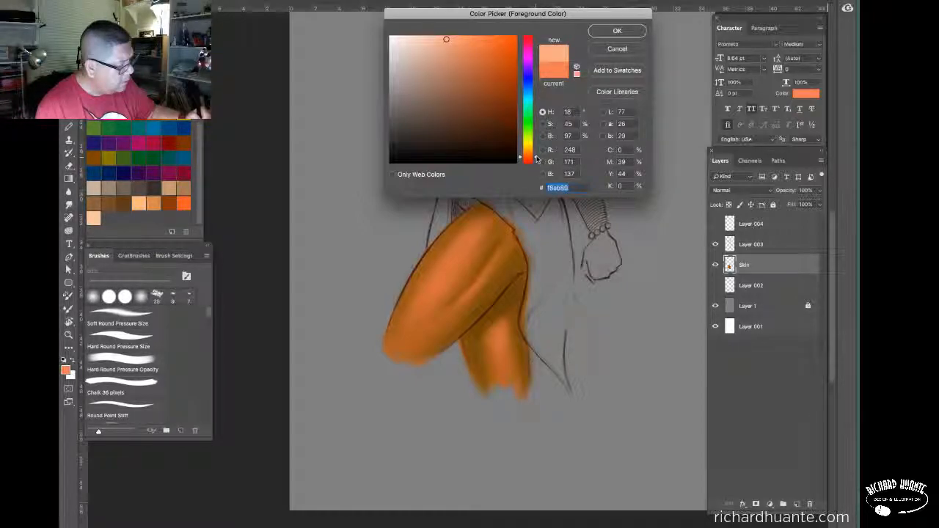
key(Return)
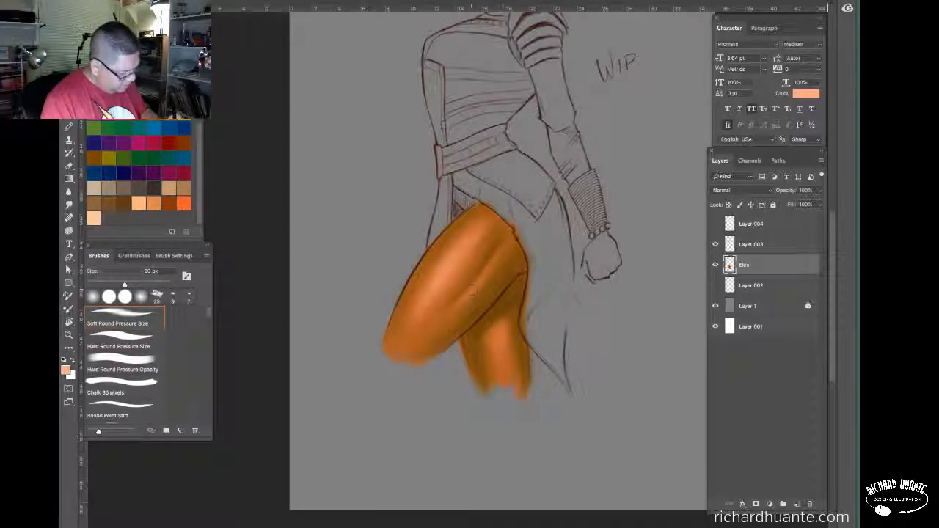
Brighten the core of the forward thigh's highlight with the peach tone, reducing the brush to 80 px, and save the document
key(bracketleft)
key(bracketleft)
key(bracketleft)
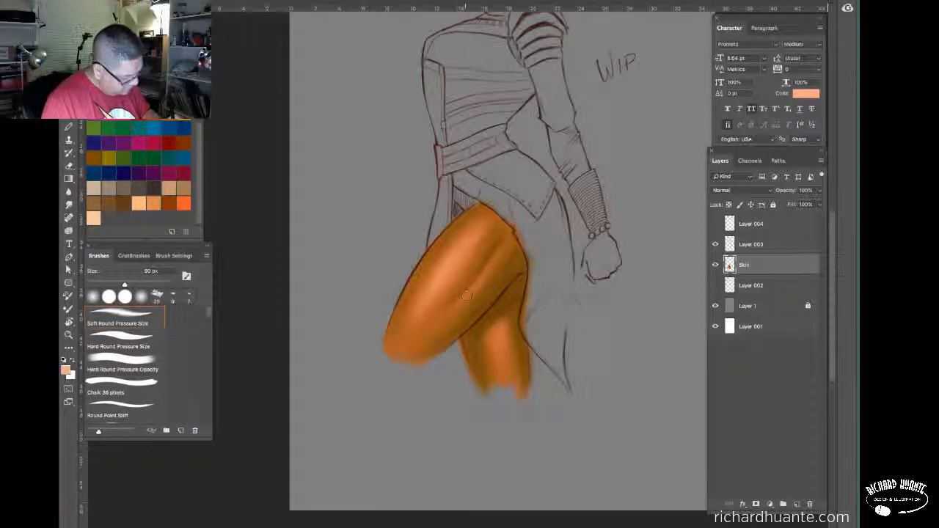
key(bracketleft)
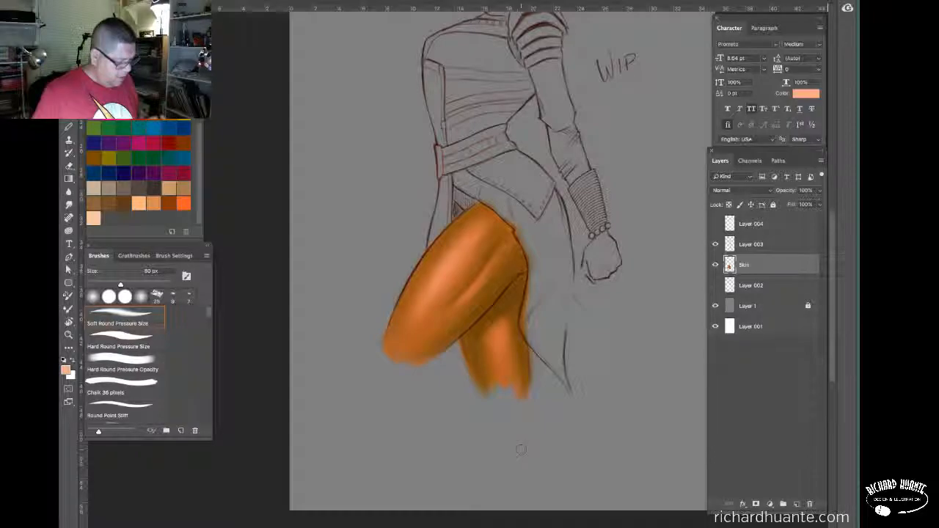
click(153, 2)
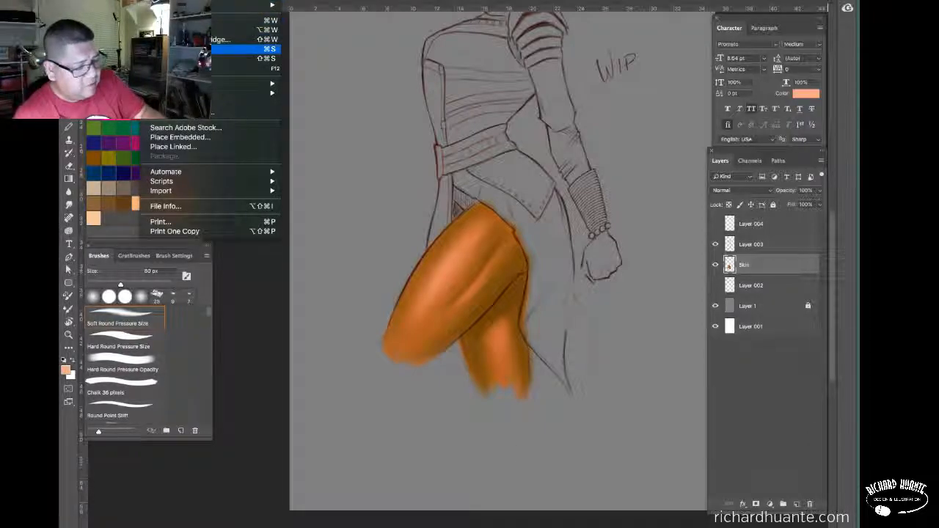
click(220, 49)
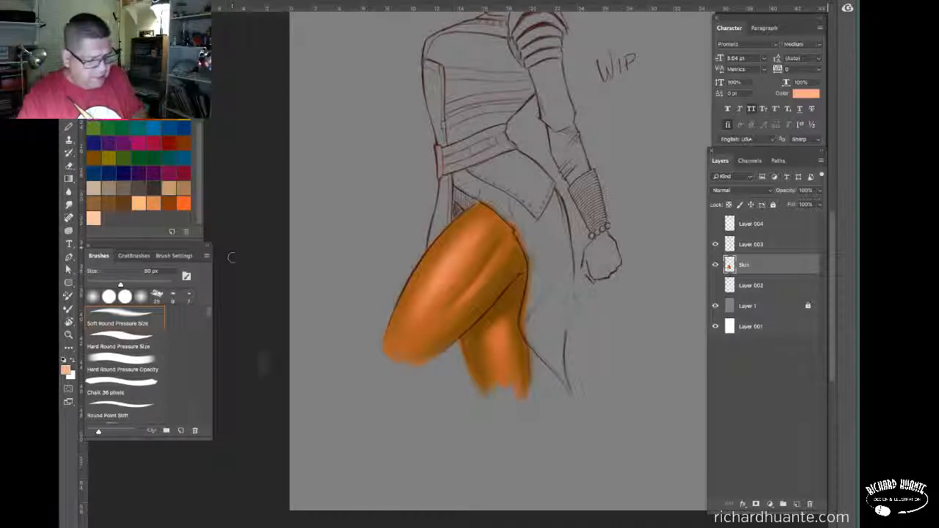
Choose a yellow-green foreground color and paint a thin rim of reflected light along the forward thigh's upper edge
click(188, 161)
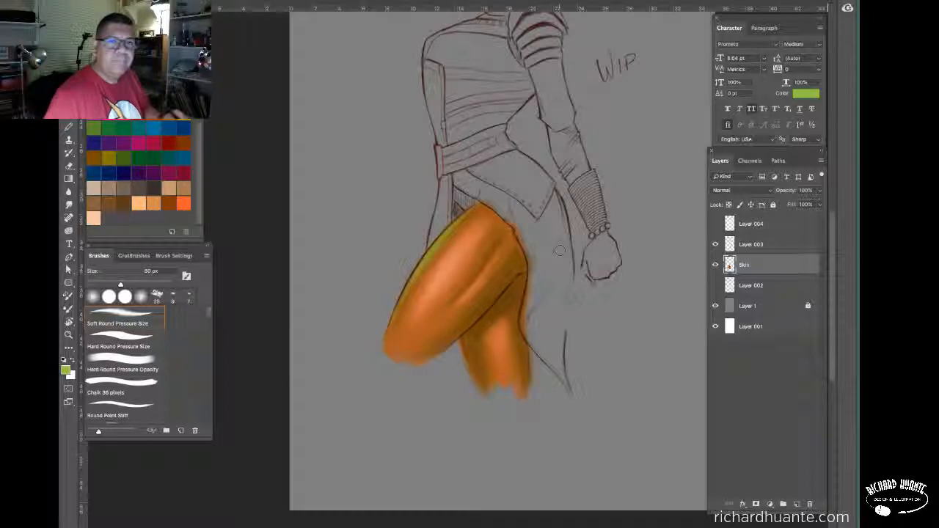
Sample the rear leg's orange, lighten it, add reflected light along the forward thigh's underside at 80 px, and save the document
alt+click(504, 361)
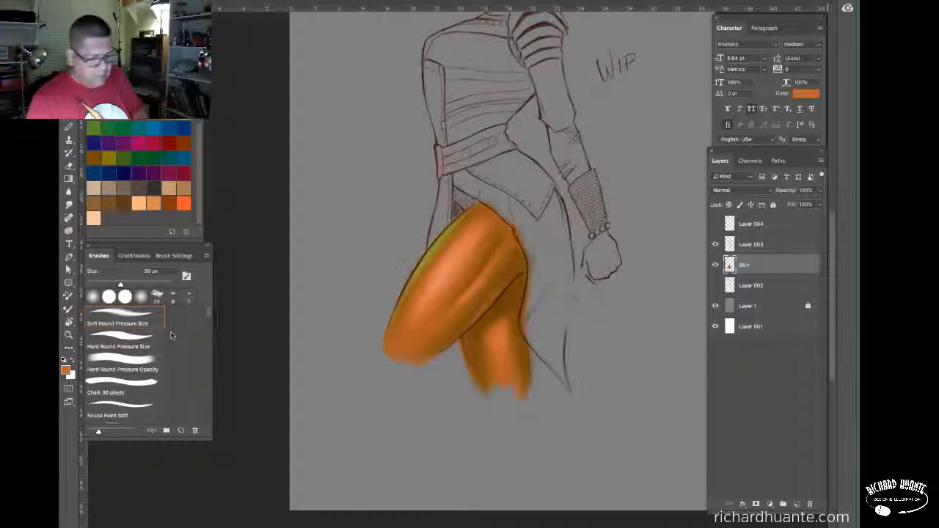
click(65, 369)
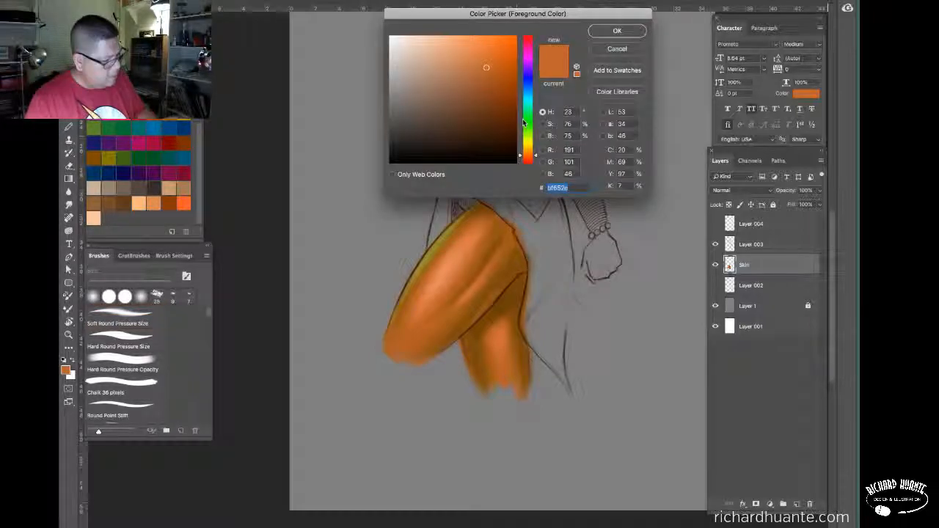
key(Return)
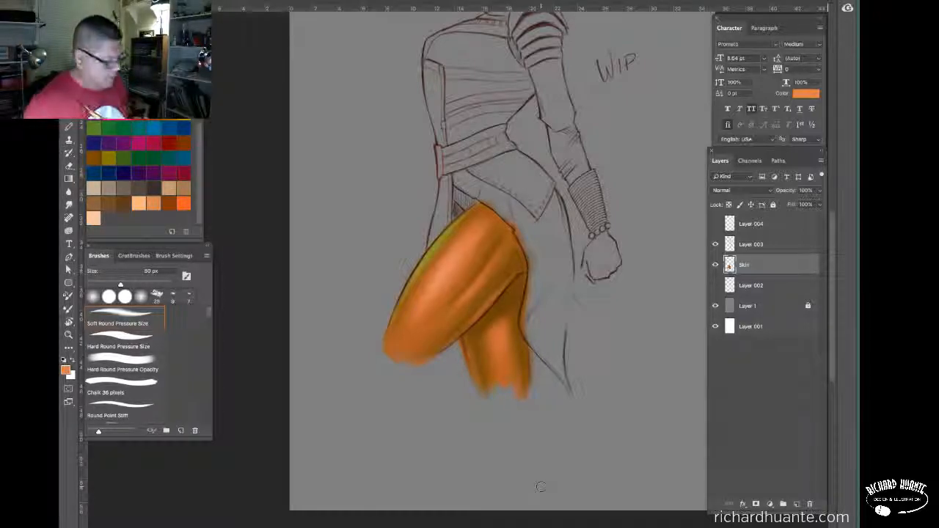
click(146, 2)
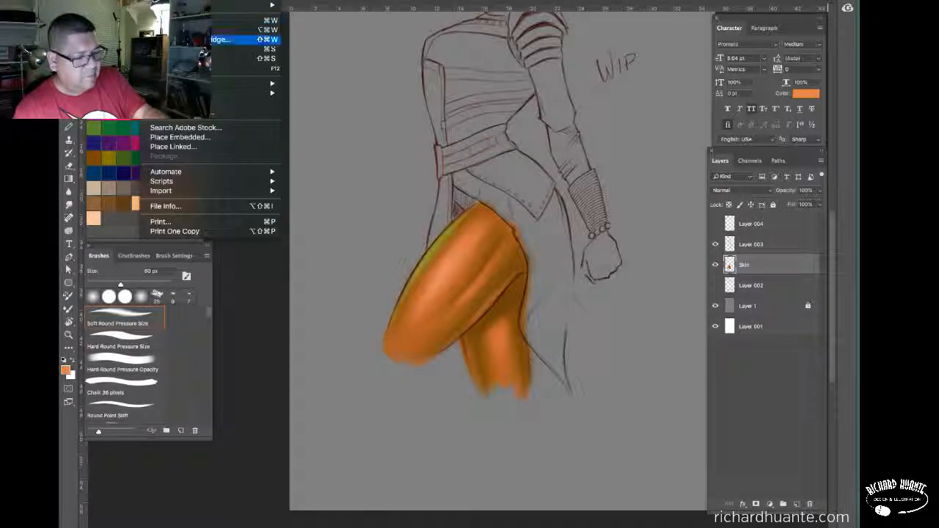
click(176, 49)
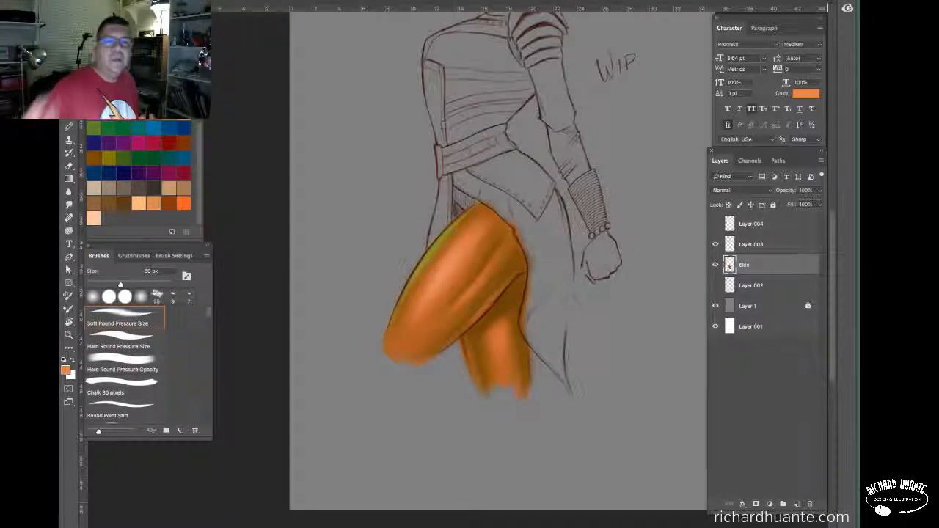
Choose the saturated orange swatch as the foreground color and glaze it lightly over the thigh, enlarging the brush to 200 px
click(185, 203)
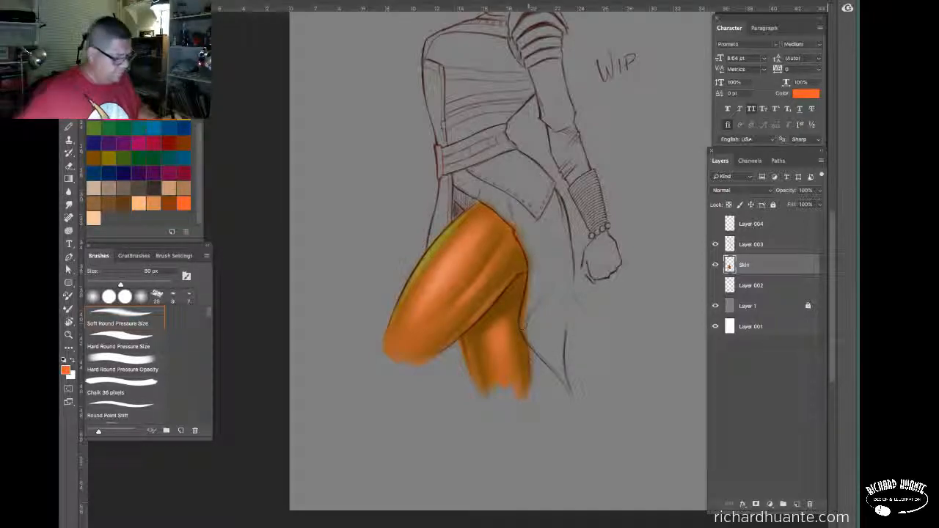
key(bracketright)
key(bracketright)
key(bracketright)
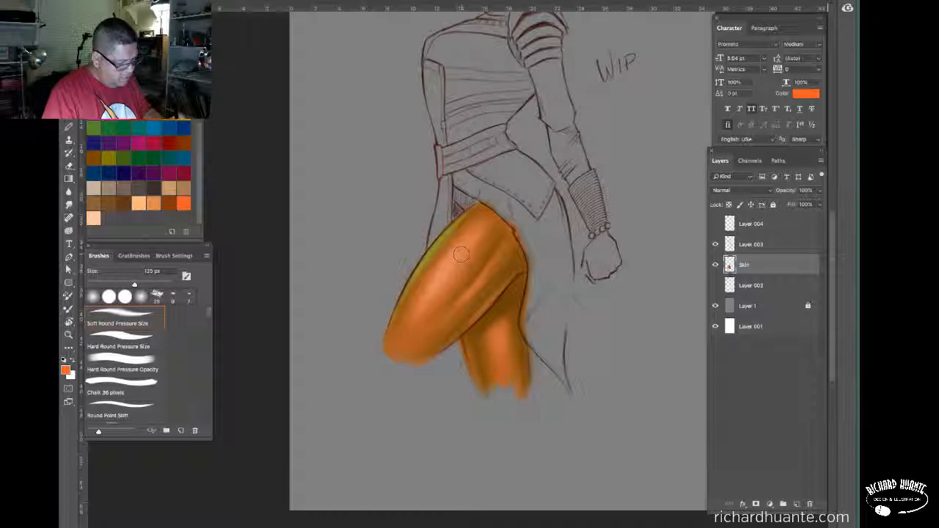
key(bracketright)
key(bracketright)
key(bracketright)
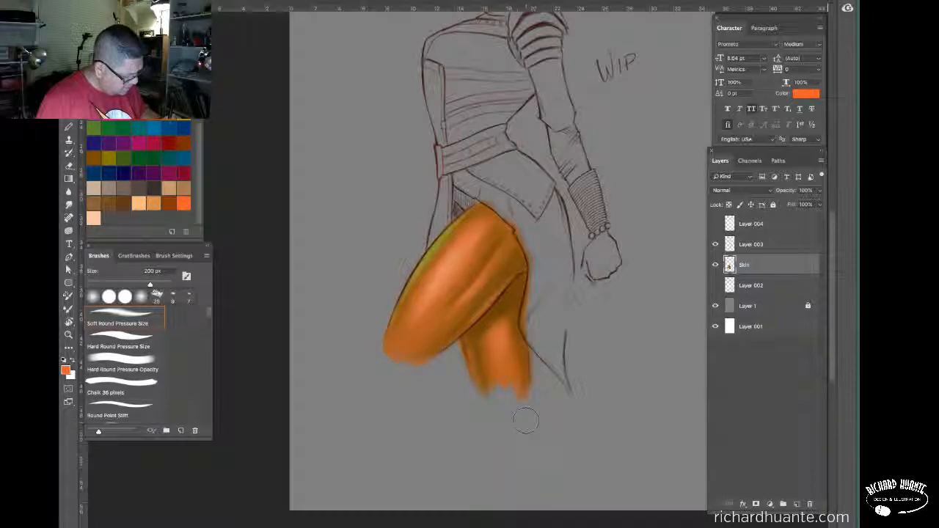
Reduce the brush to 125 px and warm the forward thigh's highlight and midtones with the saturated orange
key(bracketleft)
key(bracketleft)
key(bracketleft)
key(bracketleft)
key(bracketleft)
key(bracketleft)
key(bracketleft)
key(bracketleft)
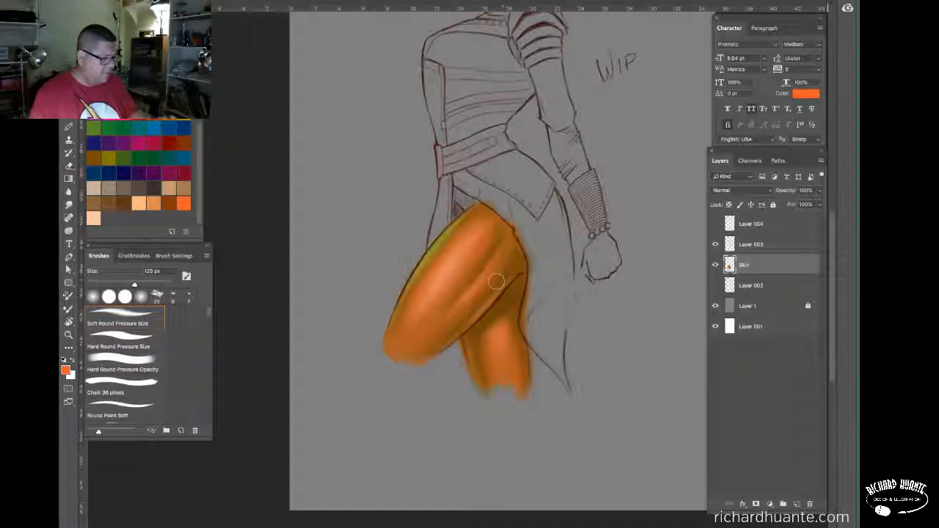
Compare the sketch with and without the Skin layer, and review the whole figure fitted to the screen with the panels hidden
click(715, 265)
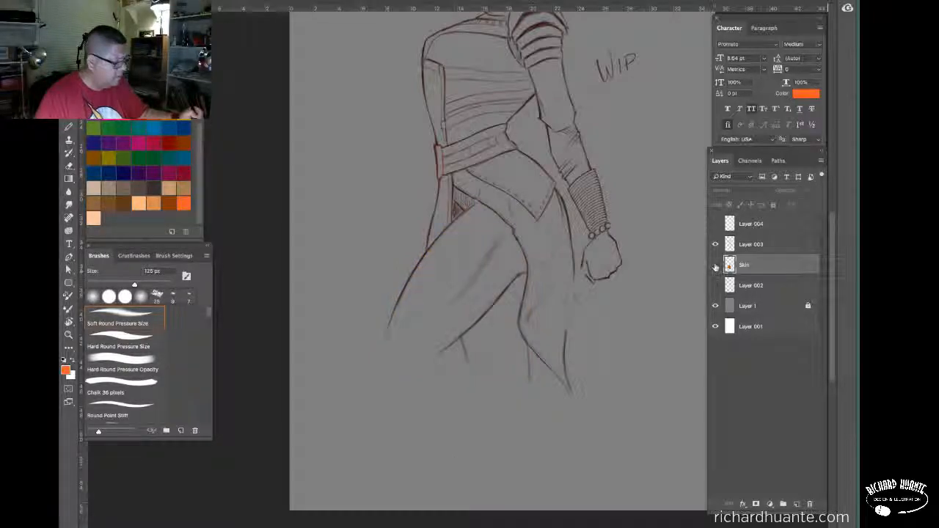
click(715, 265)
click(716, 265)
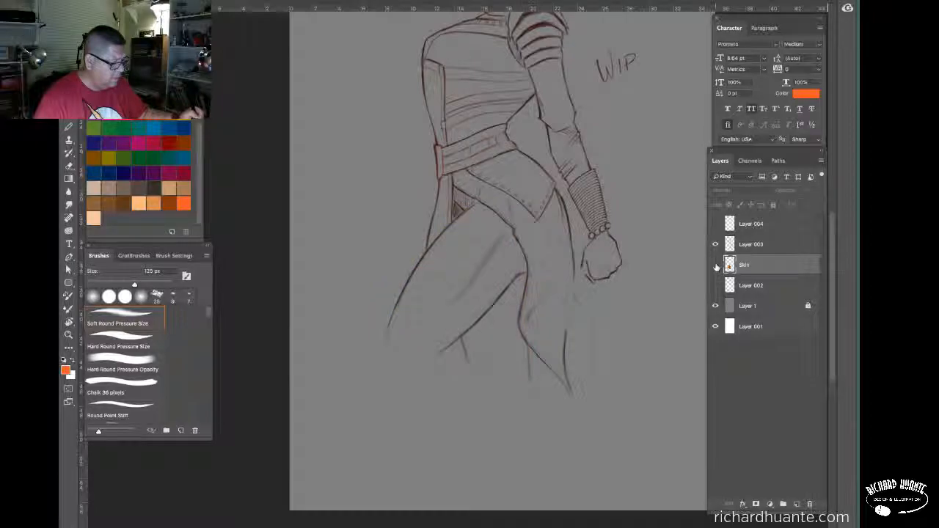
click(716, 266)
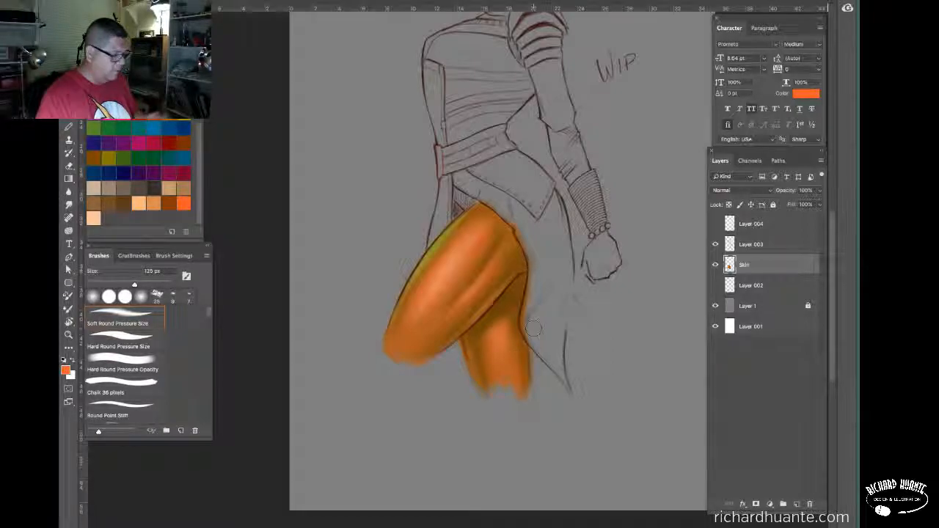
key(ctrl+0)
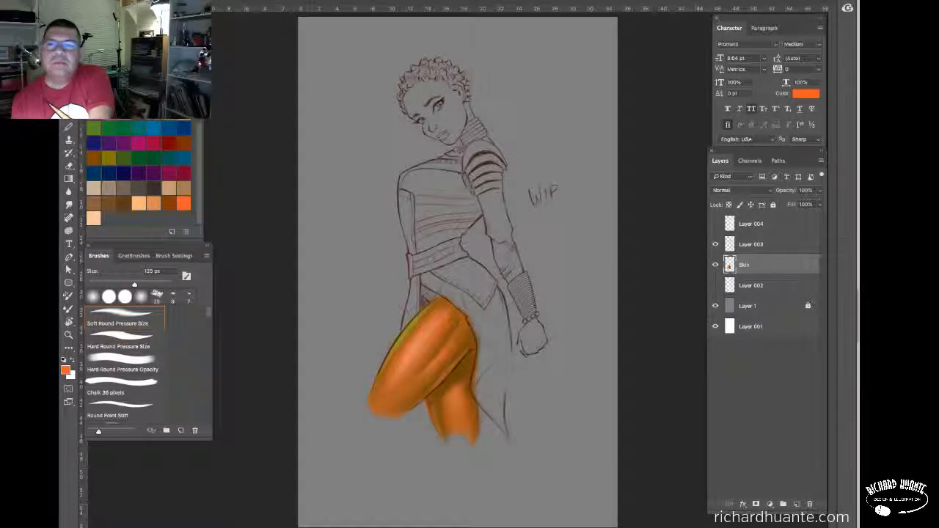
key(shift+Tab)
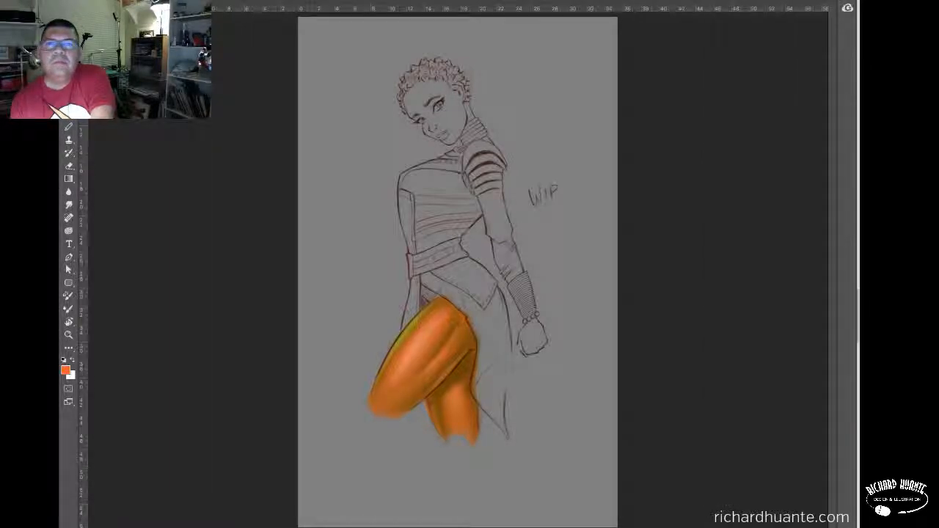